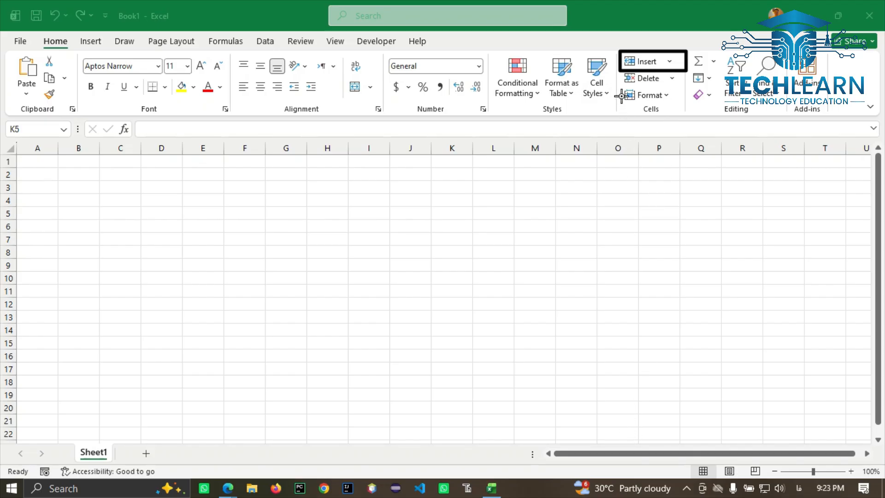
Step: Refocus the workbook window and browse the Insert options without inserting anything
{"action": "left_click", "coordinate": [618, 65]}
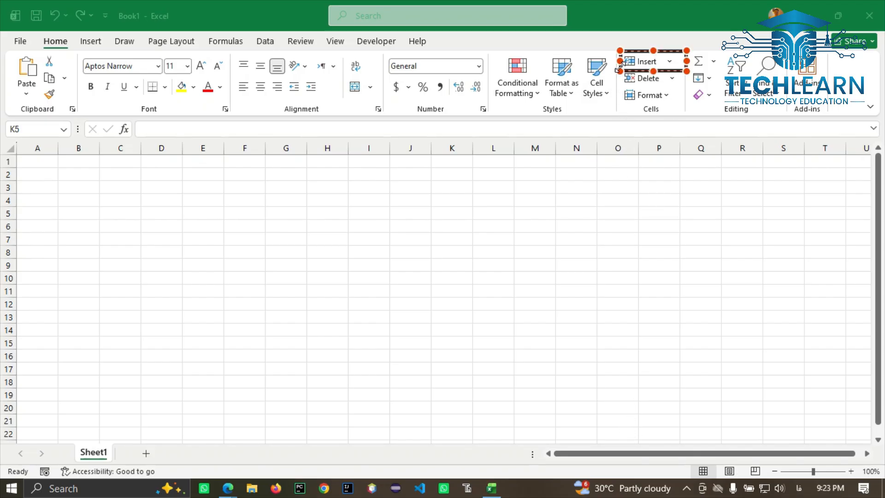
{"action": "mouse_move", "coordinate": [614, 66]}
{"action": "left_mouse_down"}
{"action": "mouse_move", "coordinate": [659, 78]}
{"action": "mouse_move", "coordinate": [693, 71]}
{"action": "left_mouse_up"}
{"action": "left_click", "coordinate": [610, 82]}
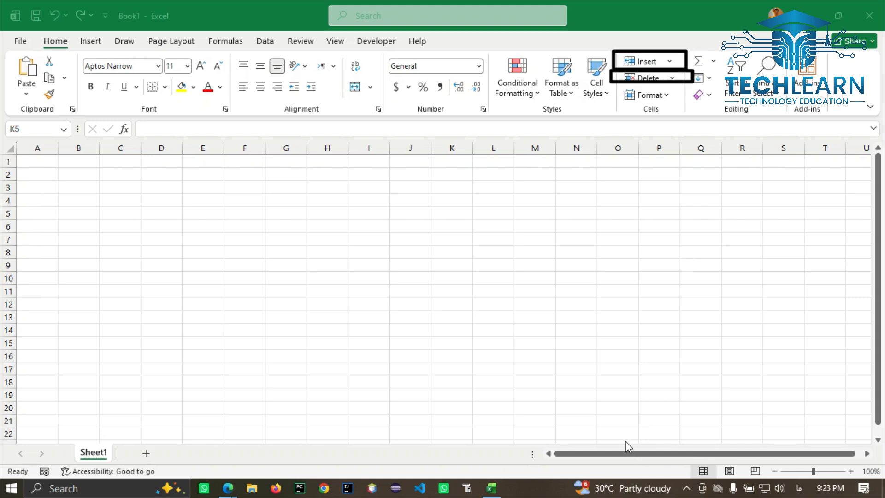
{"action": "left_click", "coordinate": [649, 83]}
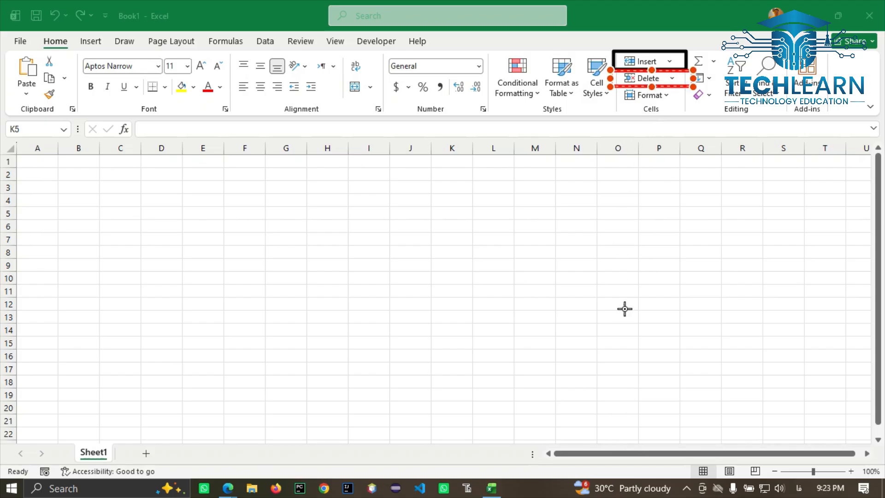
{"action": "left_click", "coordinate": [617, 109]}
{"action": "left_click_drag", "start_coordinate": [624, 108], "coordinate": [688, 86]}
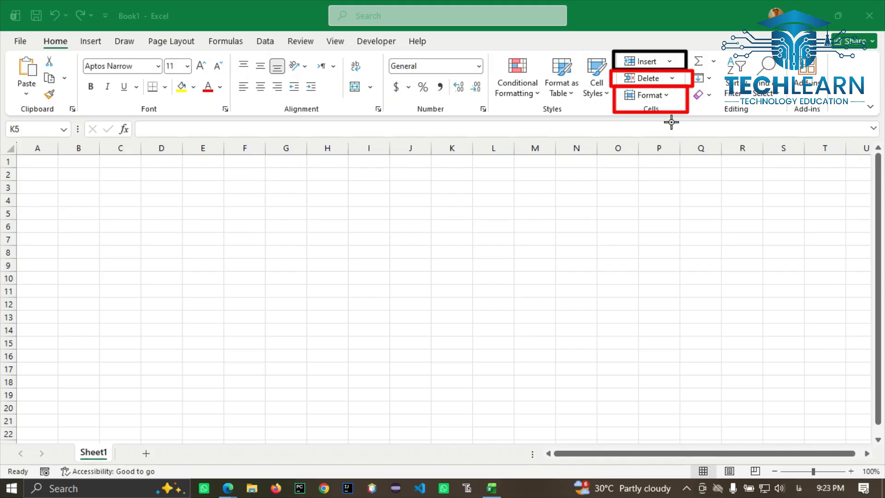
{"action": "mouse_move", "coordinate": [607, 37]}
{"action": "left_mouse_down"}
{"action": "mouse_move", "coordinate": [664, 130]}
{"action": "mouse_move", "coordinate": [693, 124]}
{"action": "left_mouse_up"}
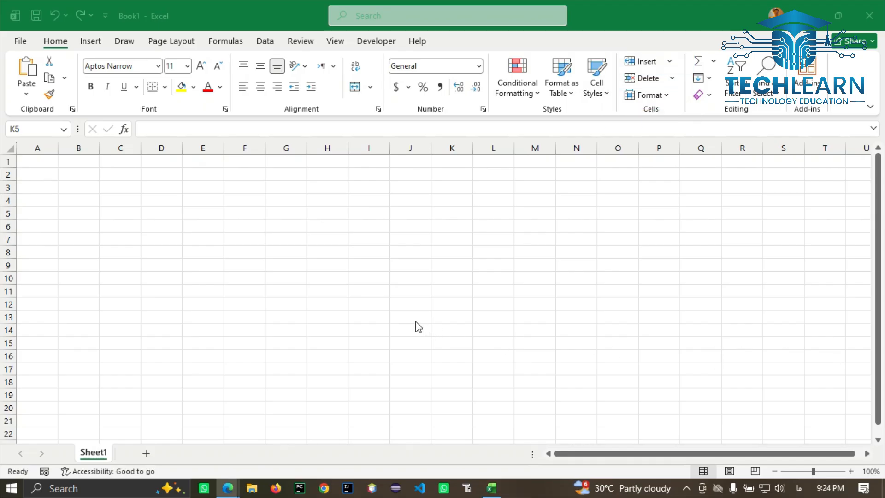
{"action": "left_click", "coordinate": [669, 63]}
{"action": "left_click", "coordinate": [669, 63]}
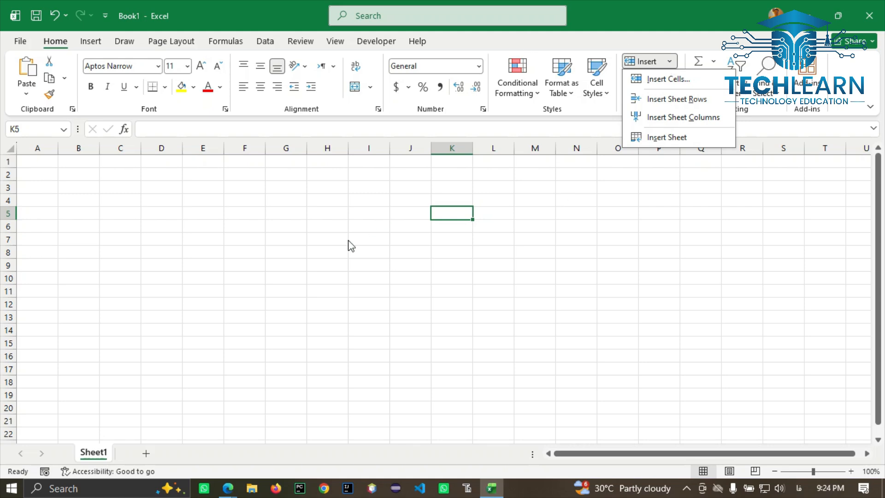
{"action": "left_click", "coordinate": [173, 226]}
Step: Enter the headings ID, Name, Post, Salary, Overtime and Total across F4:K4
{"action": "left_click", "coordinate": [236, 206]}
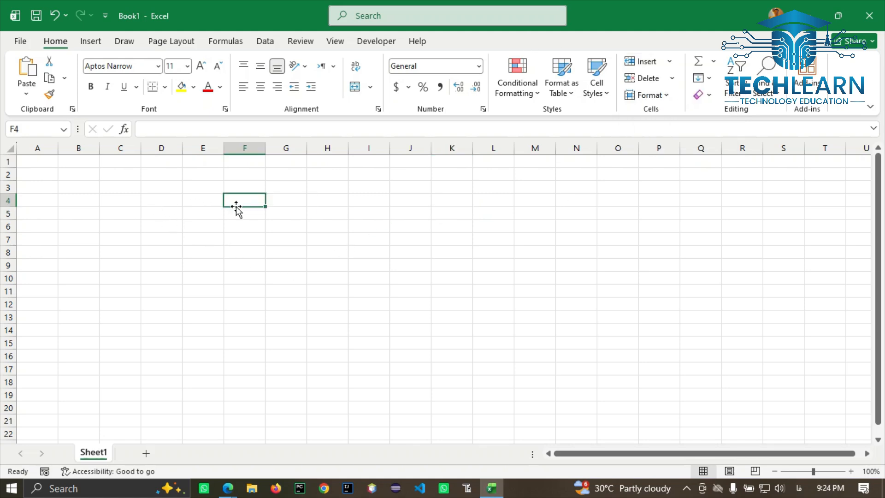
{"action": "type", "text": "]"}
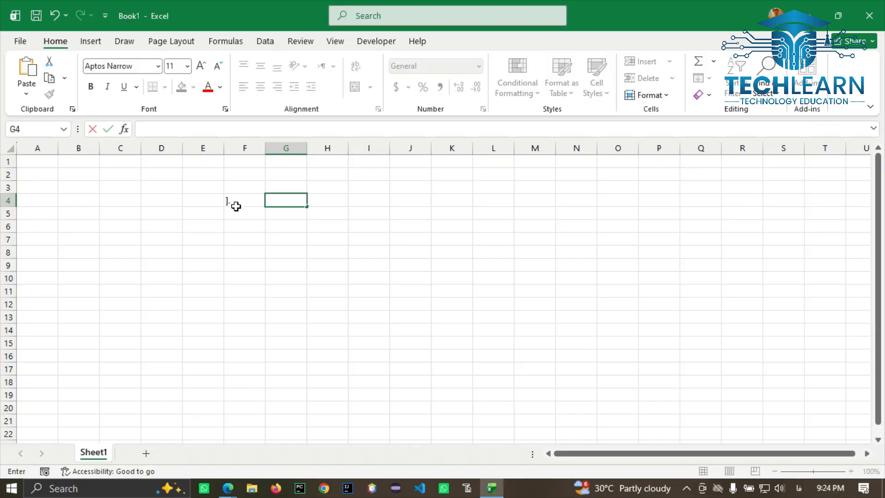
{"action": "key", "text": "alt+shift"}
{"action": "key", "text": "BackSpace"}
{"action": "type", "text": "ID"}
{"action": "key", "text": "Tab"}
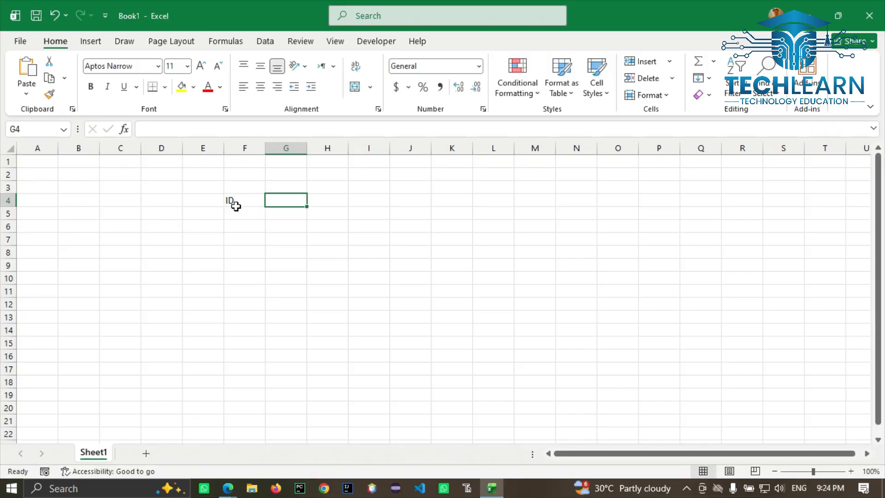
{"action": "type", "text": "Name"}
{"action": "key", "text": "Tab"}
{"action": "type", "text": "Post"}
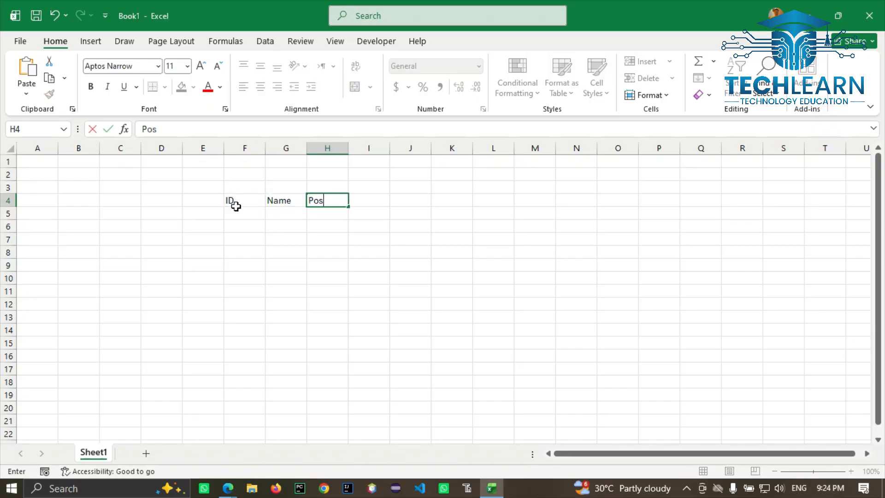
{"action": "key", "text": "Tab"}
{"action": "type", "text": "Salary"}
{"action": "key", "text": "Tab"}
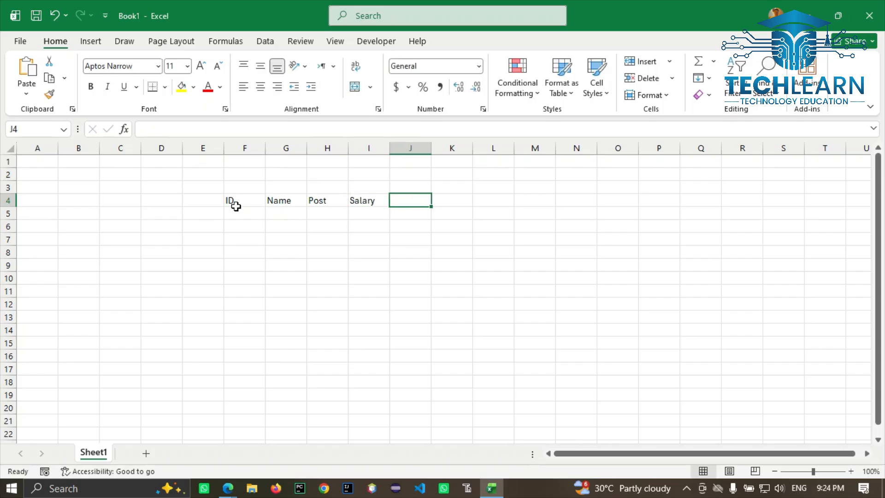
{"action": "type", "text": "Overtime"}
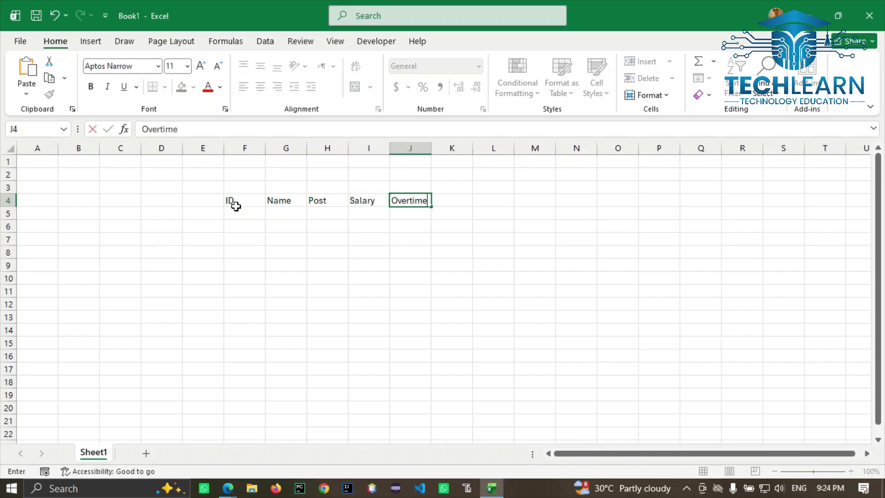
{"action": "key", "text": "Tab"}
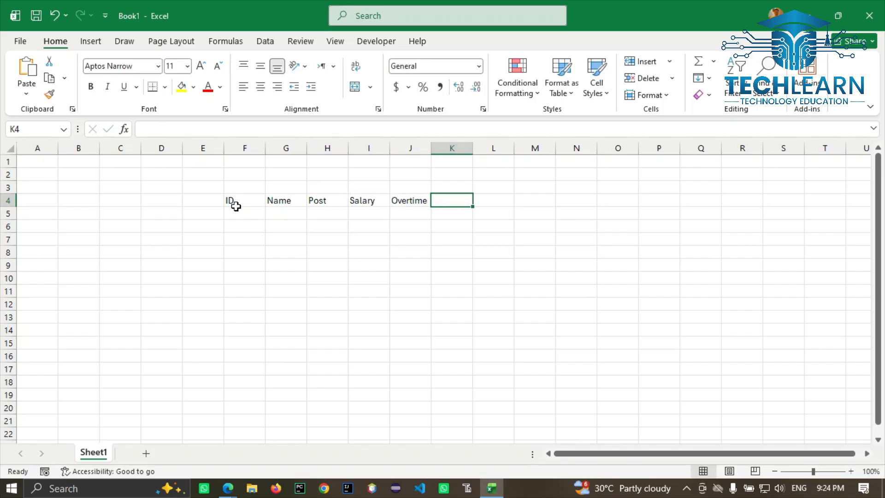
{"action": "type", "text": "Total"}
{"action": "key", "text": "Return"}
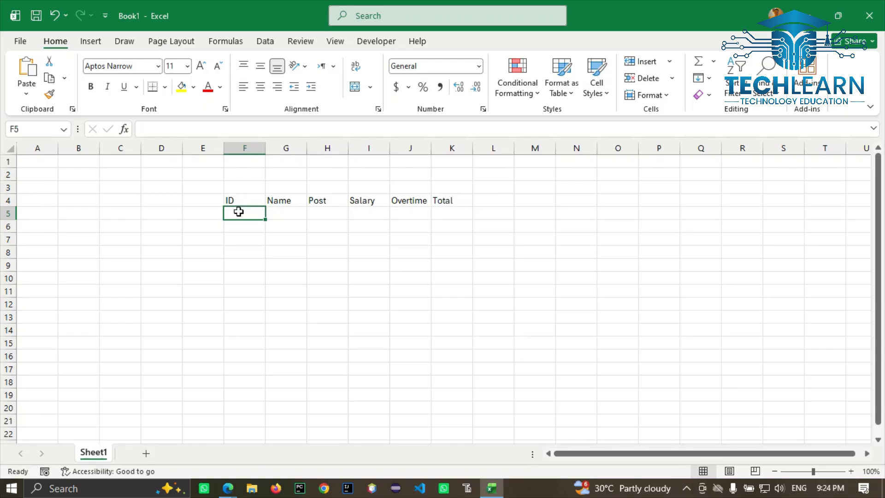
Step: Give F4:K18 All Borders, then start the ID column with 1 in F5
{"action": "left_click", "coordinate": [237, 202]}
{"action": "mouse_move", "coordinate": [236, 201]}
{"action": "left_mouse_down"}
{"action": "mouse_move", "coordinate": [440, 215]}
{"action": "mouse_move", "coordinate": [443, 379]}
{"action": "left_mouse_up"}
{"action": "left_click", "coordinate": [165, 87]}
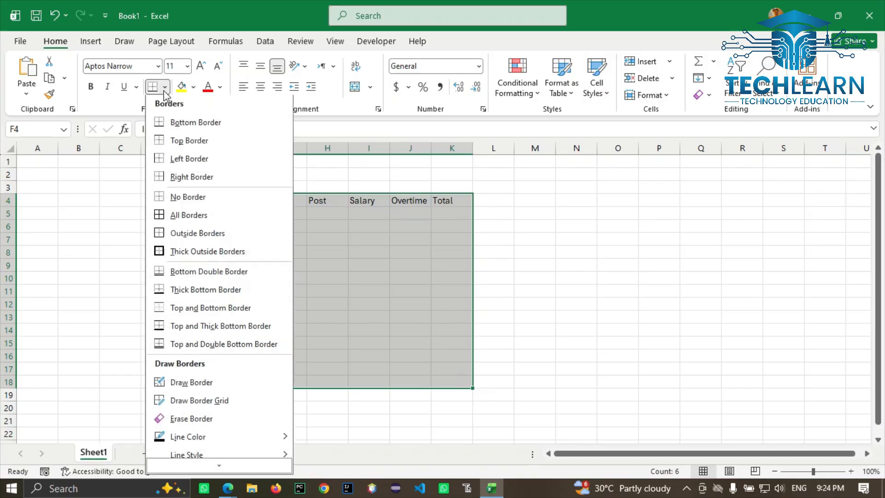
{"action": "left_click", "coordinate": [177, 223]}
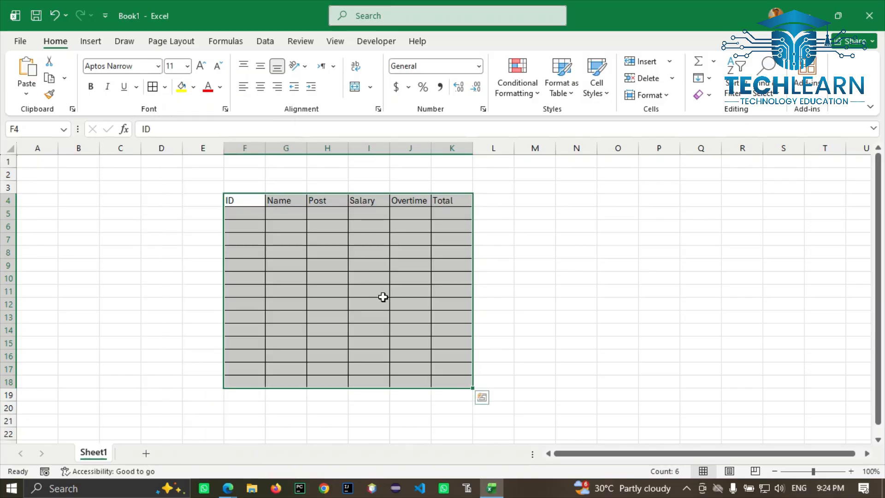
{"action": "scroll", "coordinate": [383, 297], "scroll_direction": "up", "scroll_amount": 3, "text": "ctrl"}
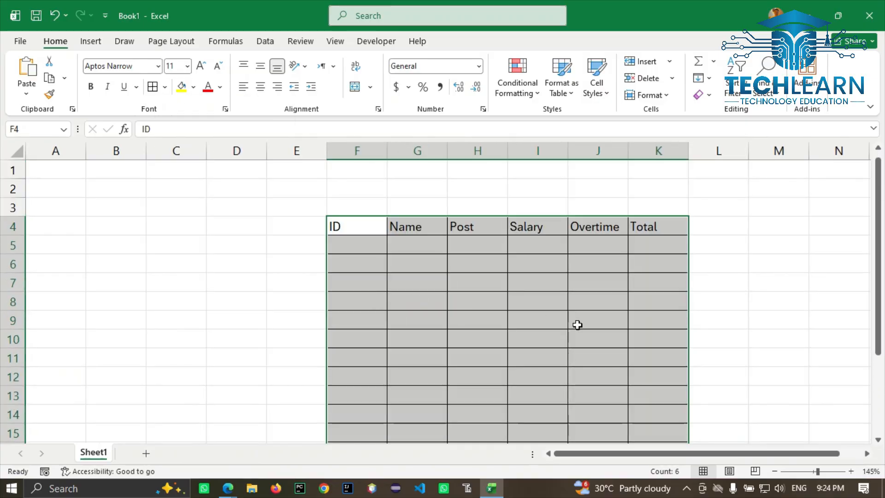
{"action": "left_click", "coordinate": [373, 246]}
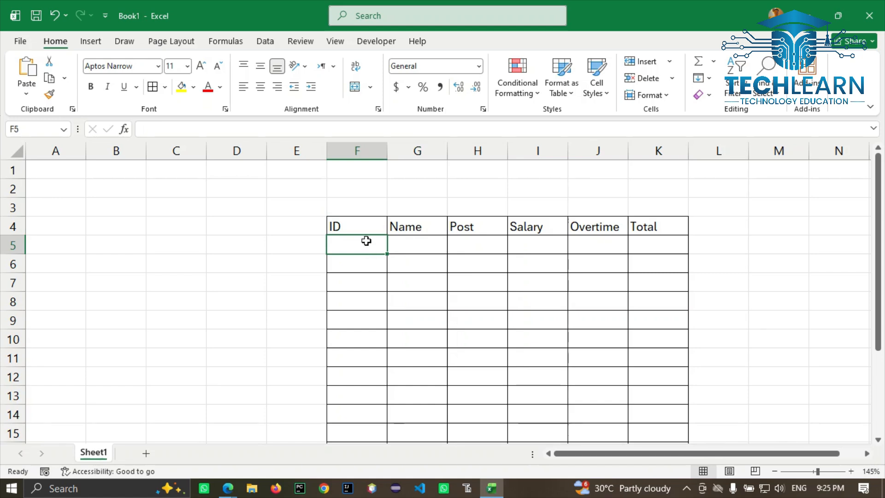
{"action": "type", "text": "1"}
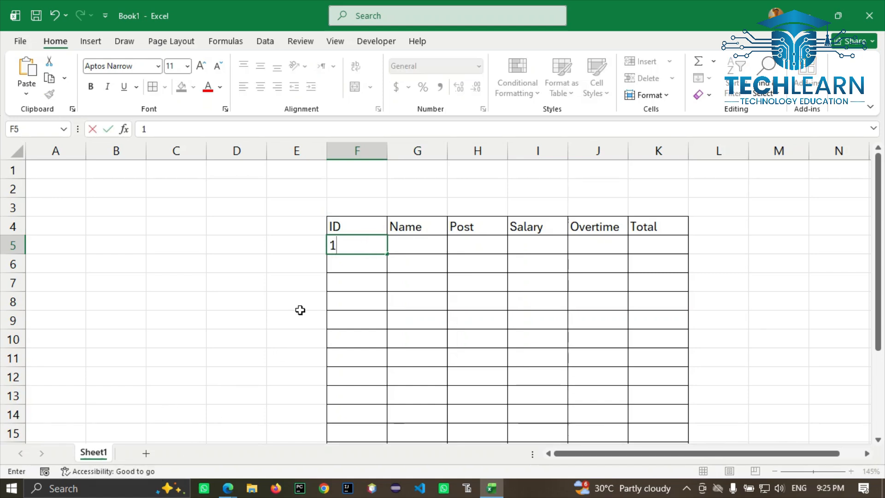
Step: Fill IDs 1 through 11 down F5:F15 with the fill handle
{"action": "left_click", "coordinate": [344, 265]}
{"action": "left_click", "coordinate": [346, 248]}
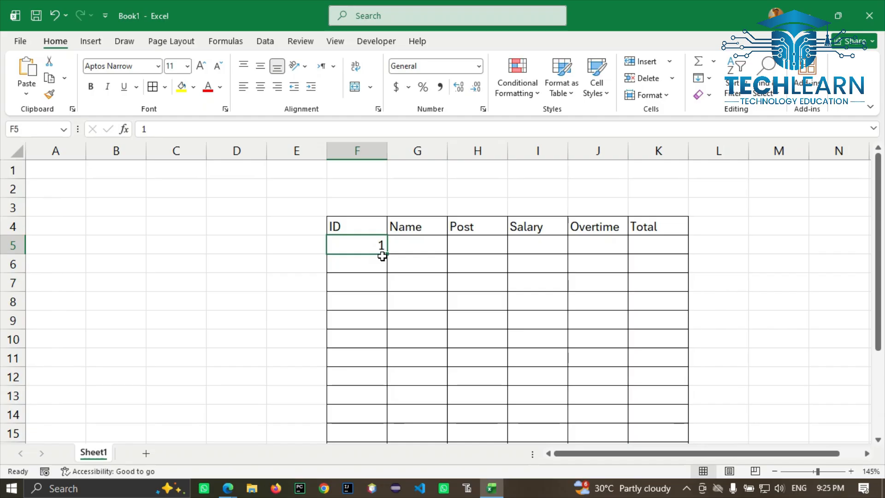
{"action": "left_click_drag", "start_coordinate": [382, 256], "coordinate": [392, 437]}
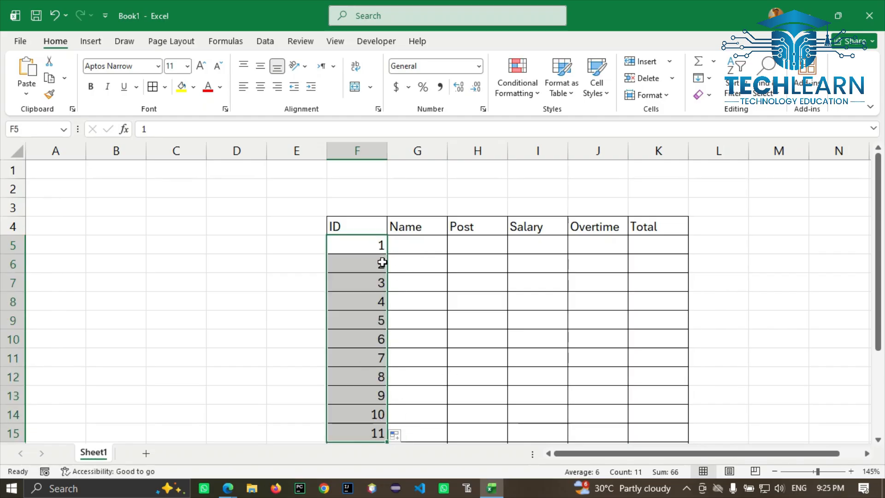
{"action": "left_click", "coordinate": [408, 248]}
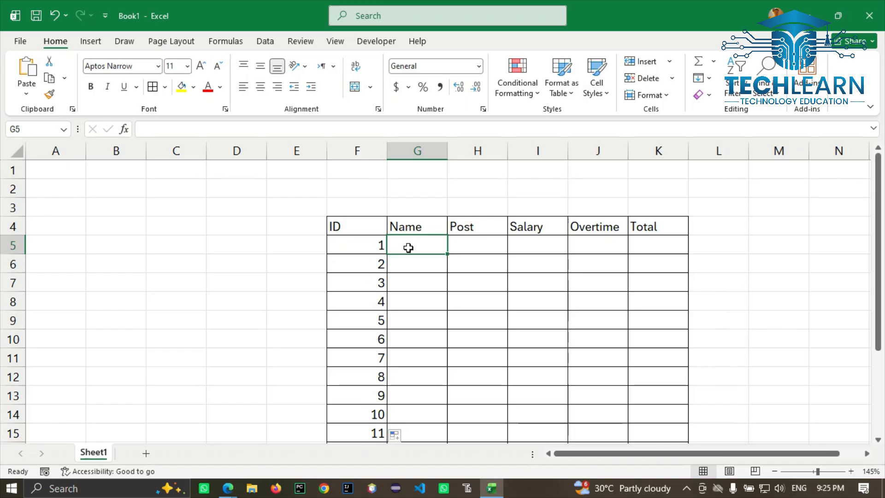
Step: Insert a blank row above row 5, then undo it with Ctrl+Z
{"action": "left_click", "coordinate": [670, 62]}
{"action": "left_click", "coordinate": [670, 100]}
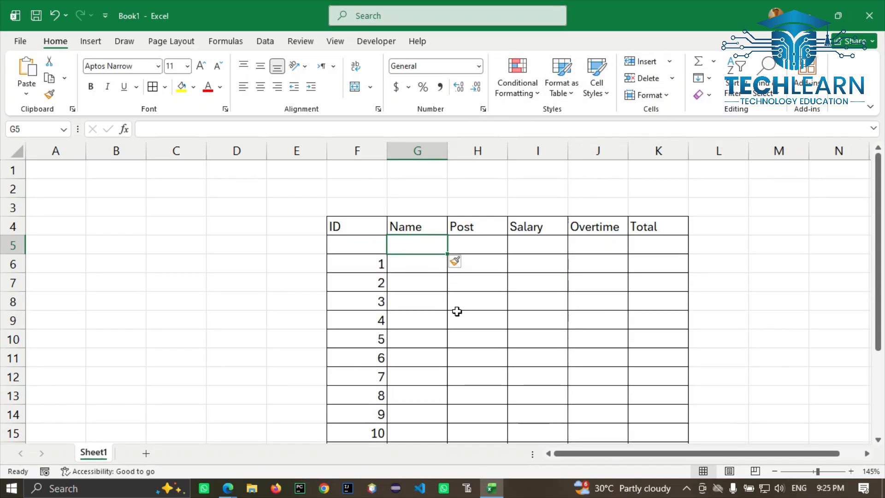
{"action": "left_click_drag", "start_coordinate": [359, 248], "coordinate": [642, 245]}
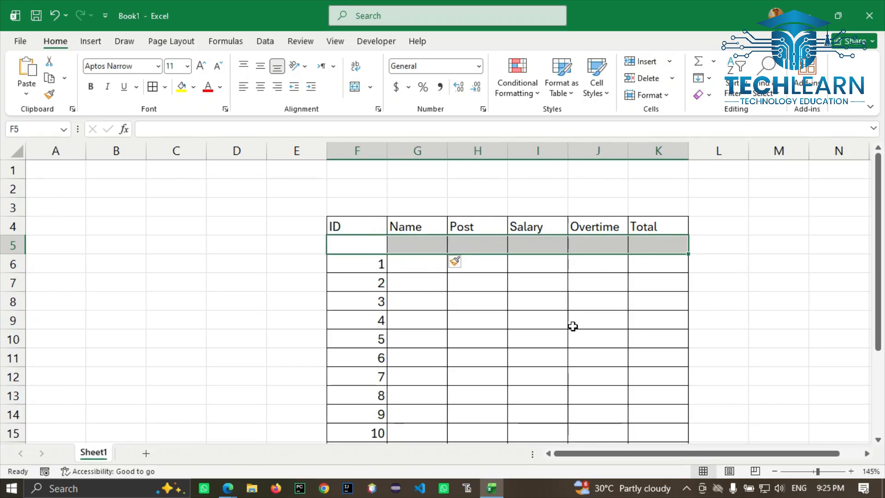
{"action": "key", "text": "ctrl+z"}
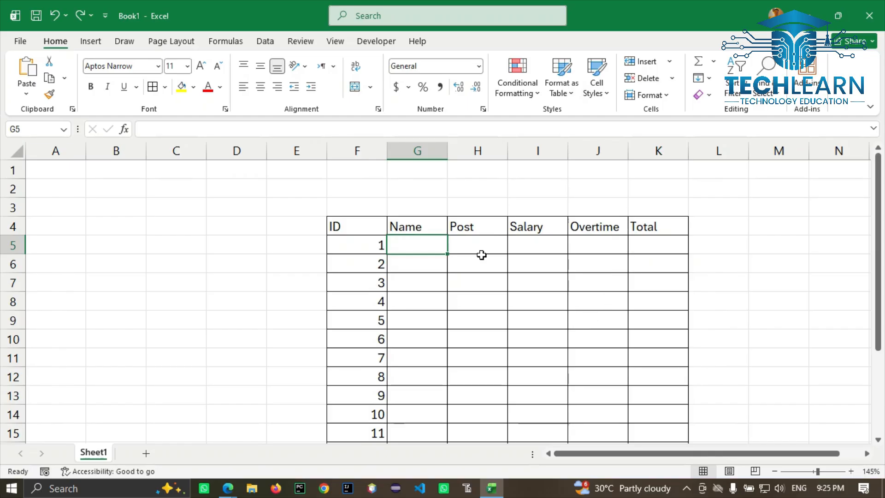
{"action": "left_click", "coordinate": [585, 231]}
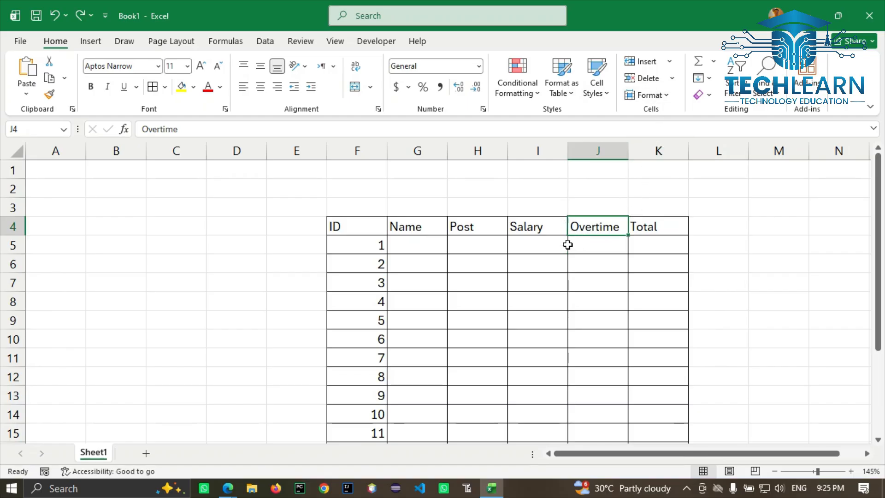
{"action": "left_click", "coordinate": [648, 231]}
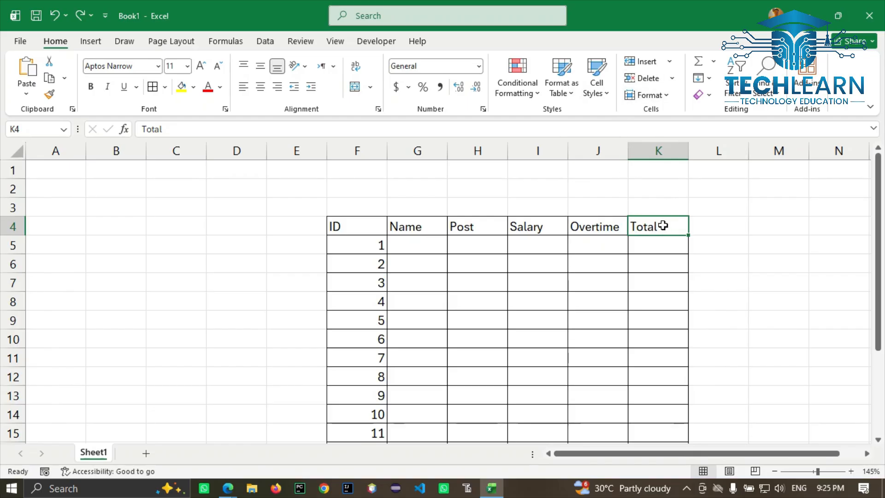
{"action": "left_click", "coordinate": [633, 183]}
{"action": "left_click", "coordinate": [612, 191]}
{"action": "left_click", "coordinate": [643, 191]}
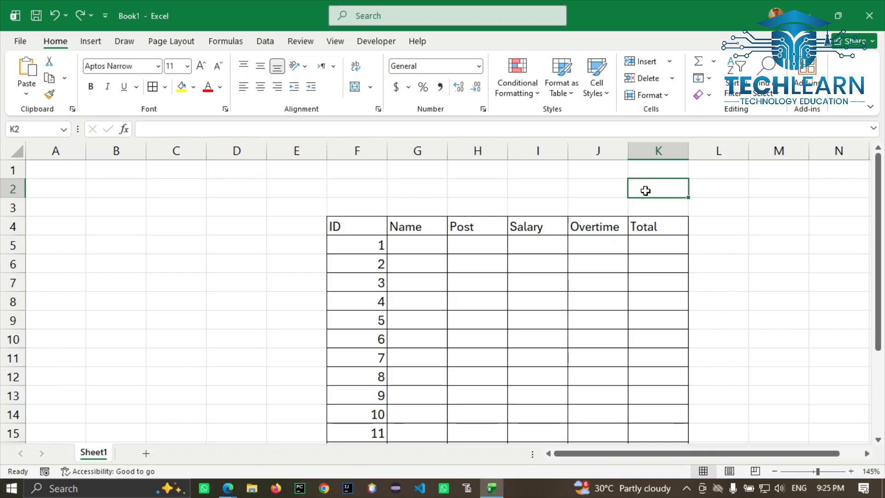
{"action": "left_click", "coordinate": [647, 232]}
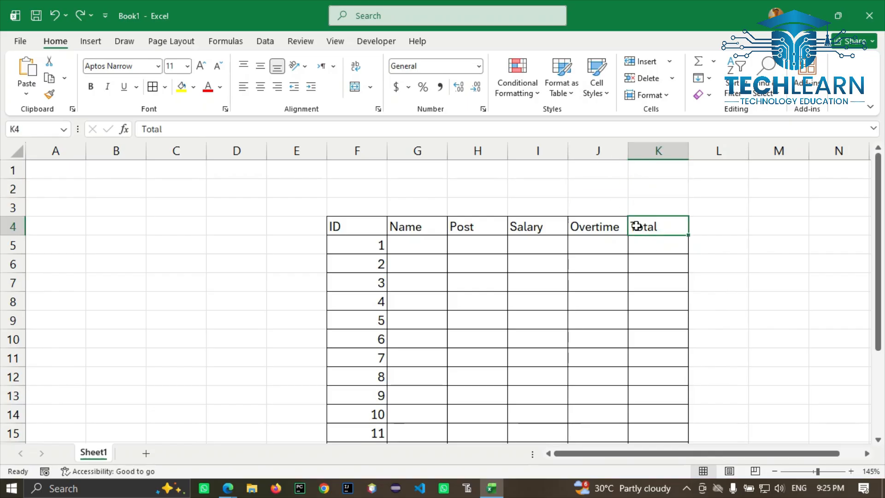
{"action": "left_click", "coordinate": [590, 227]}
{"action": "left_click", "coordinate": [580, 200]}
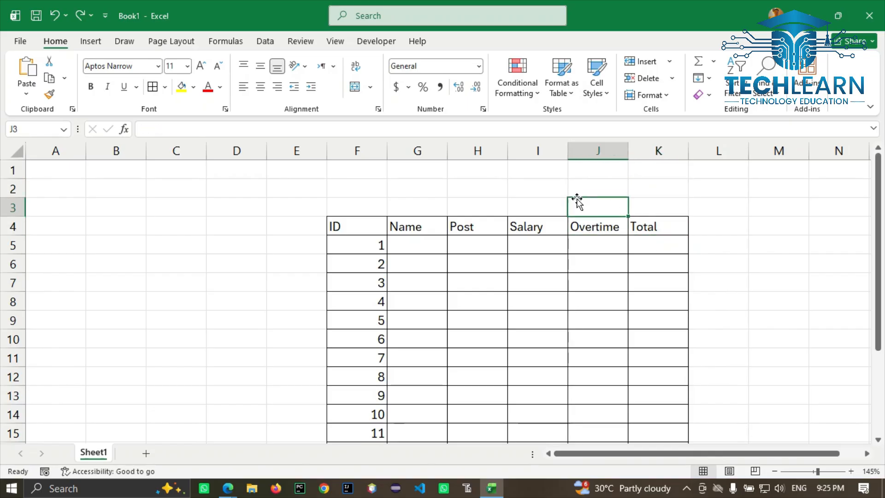
{"action": "left_click", "coordinate": [549, 202]}
{"action": "left_click", "coordinate": [583, 205]}
{"action": "left_click", "coordinate": [656, 229]}
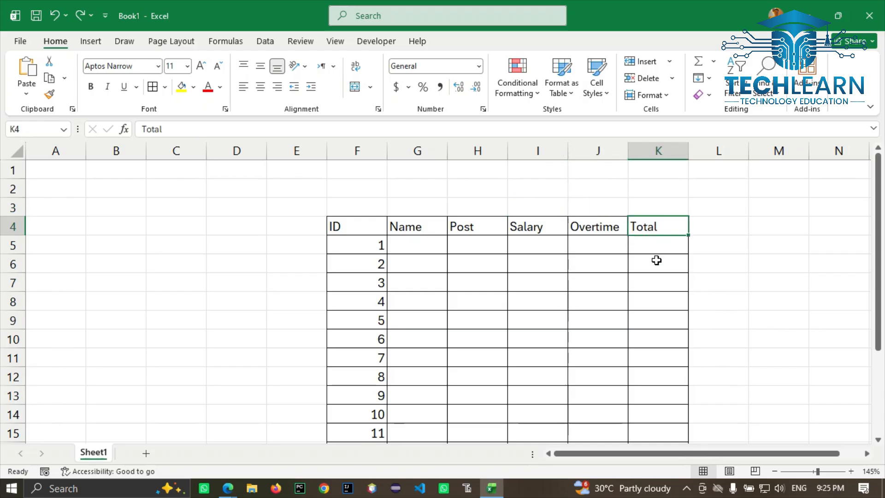
Step: Insert a column before Total and give it the heading 'Hours' in K4
{"action": "left_click", "coordinate": [669, 62]}
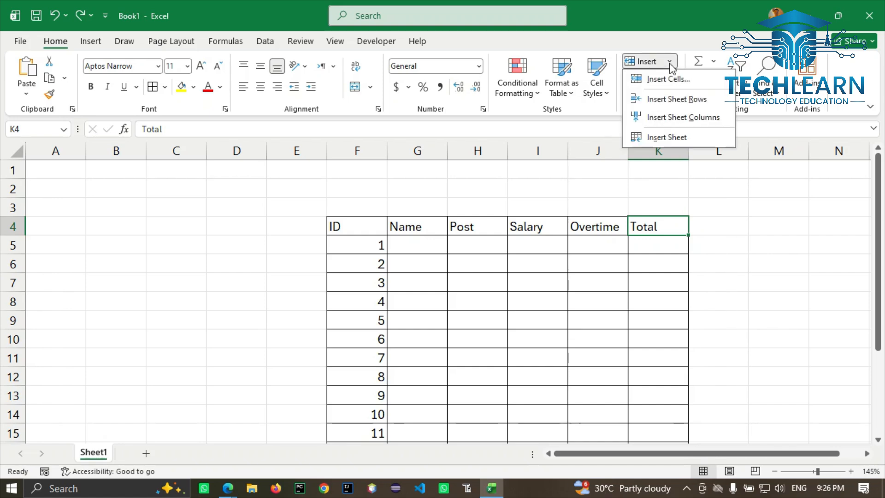
{"action": "left_click", "coordinate": [672, 118]}
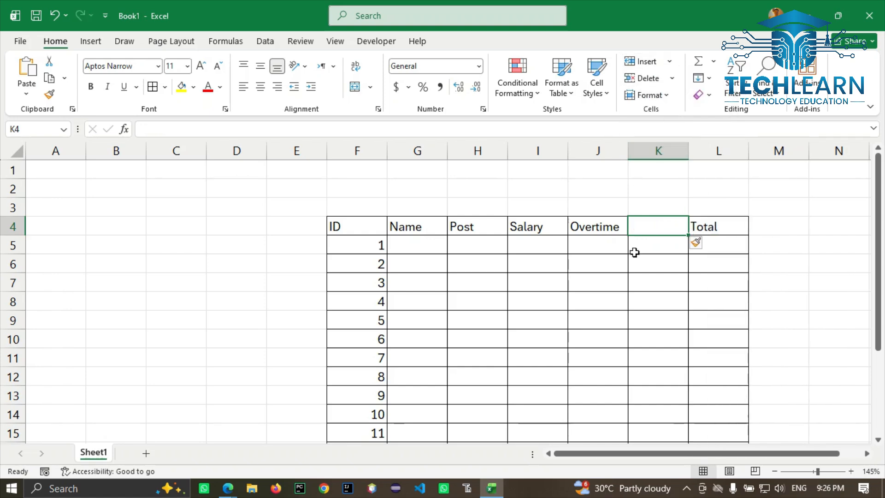
{"action": "left_click", "coordinate": [666, 64]}
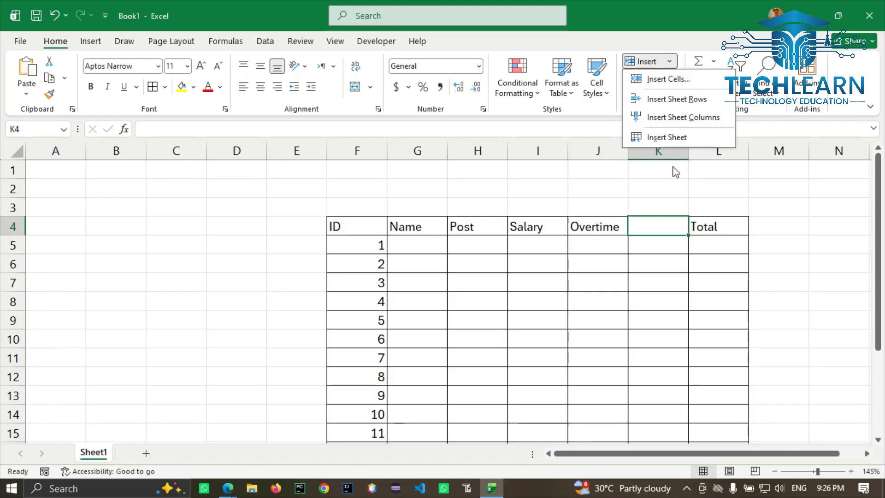
{"action": "left_click", "coordinate": [670, 222]}
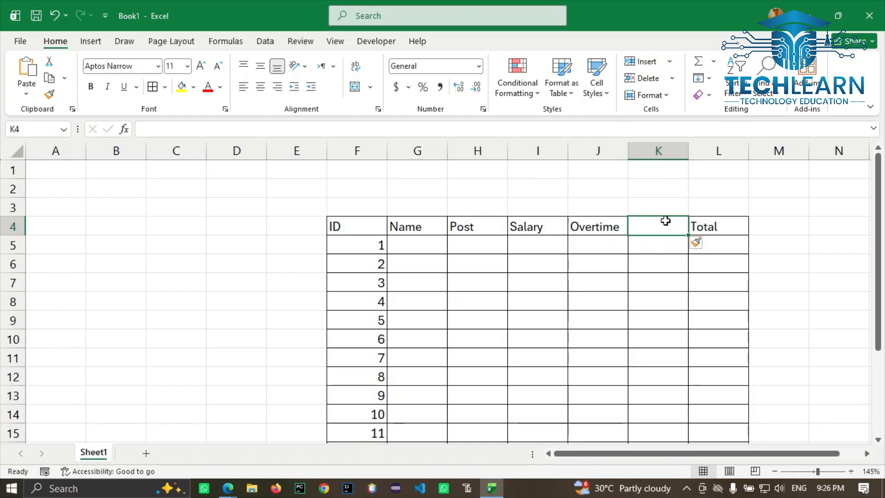
{"action": "type", "text": "Hours"}
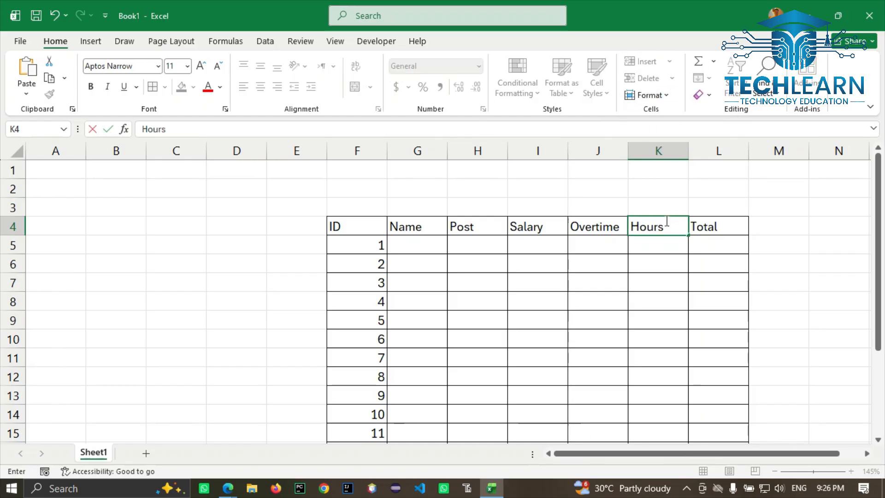
{"action": "key", "text": "Return"}
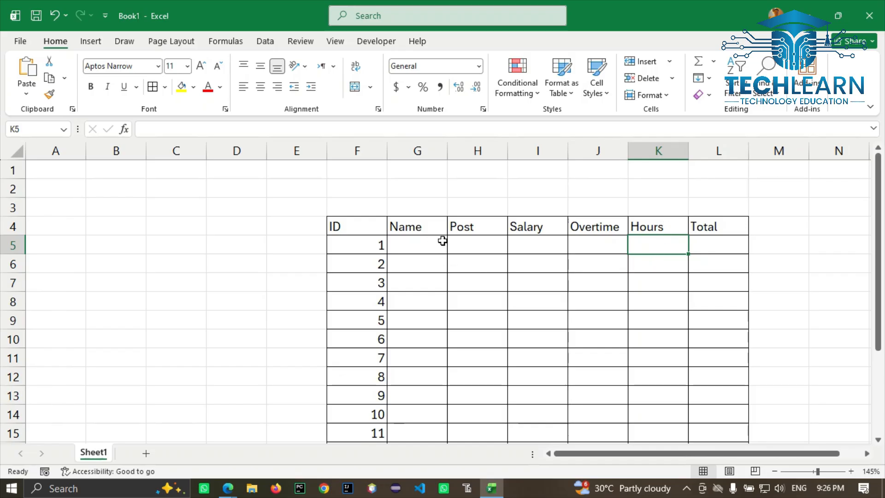
Step: Open the Delete Cells dialog and cancel it without changes
{"action": "left_click", "coordinate": [670, 82]}
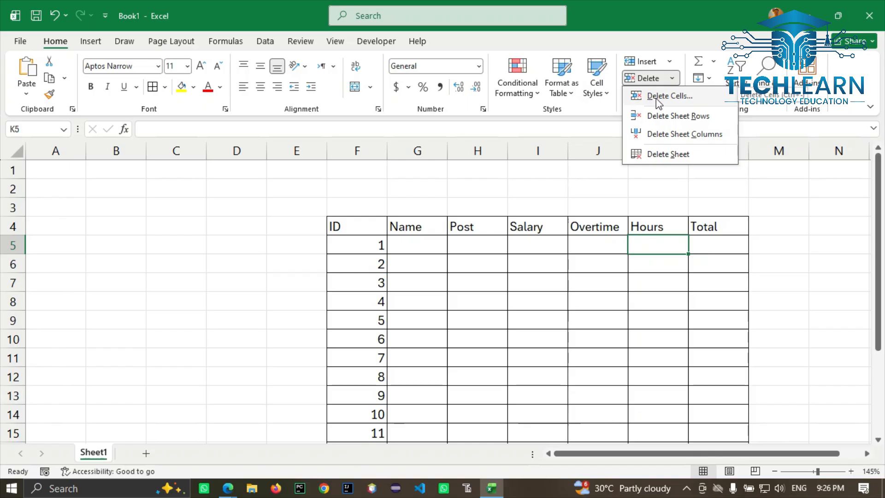
{"action": "left_click", "coordinate": [656, 98]}
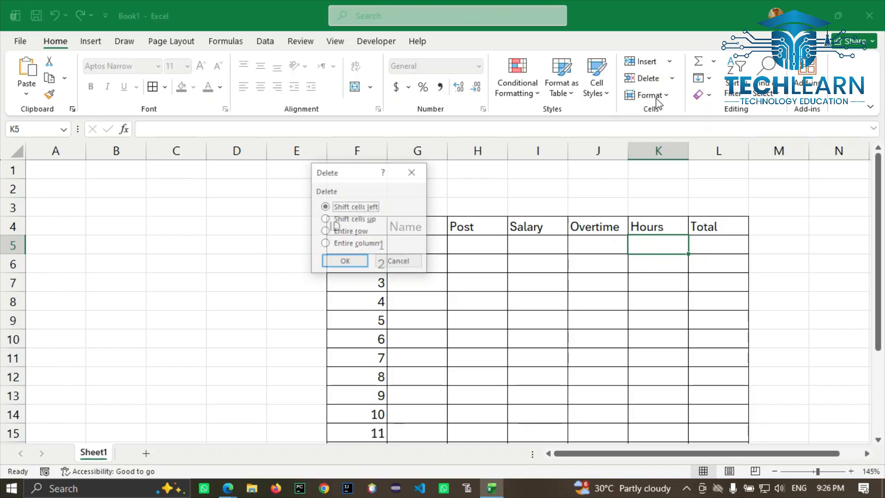
{"action": "left_click", "coordinate": [397, 261]}
{"action": "scroll", "coordinate": [442, 281], "scroll_direction": "down", "scroll_amount": 2}
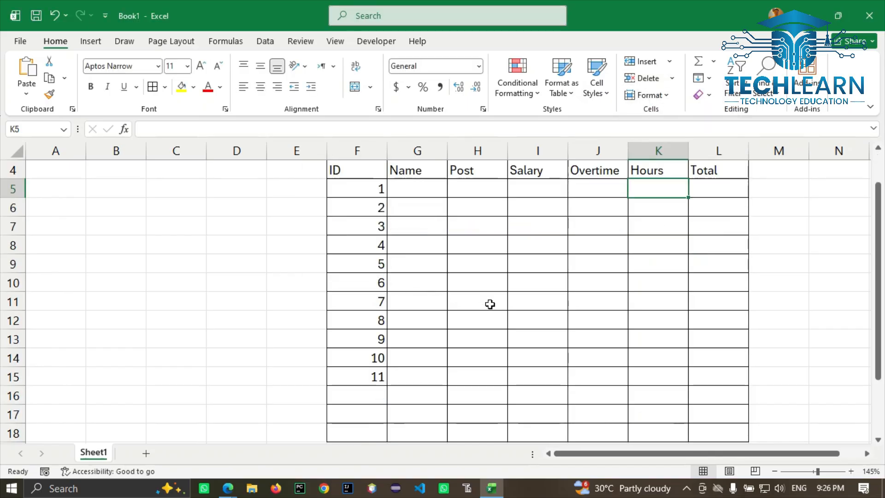
Step: Add a new sheet and fill the range E6:K15 yellow
{"action": "left_click", "coordinate": [146, 453]}
{"action": "left_click_drag", "start_coordinate": [203, 226], "coordinate": [438, 338]}
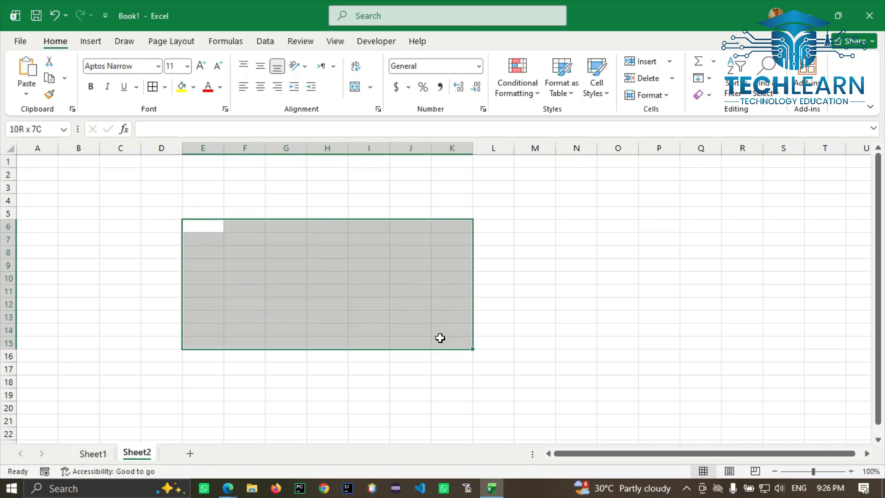
{"action": "left_click", "coordinate": [181, 86]}
{"action": "left_click", "coordinate": [329, 266]}
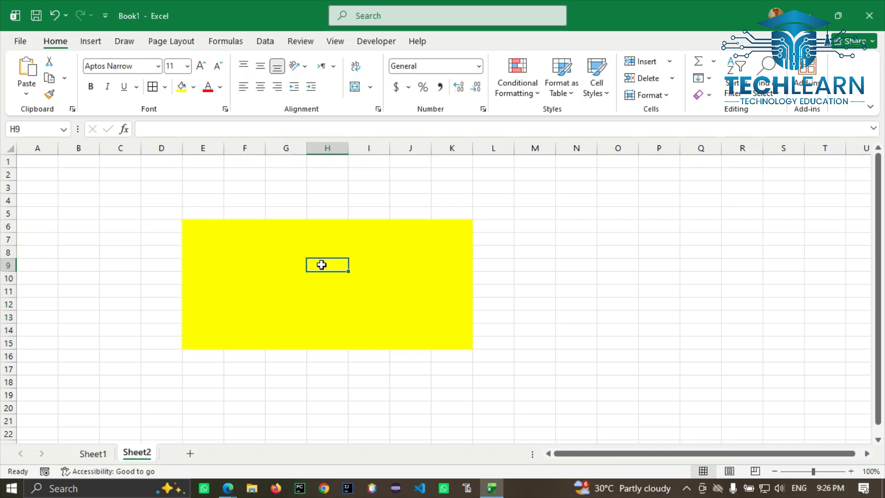
Step: Delete cell H9 using Shift cells left
{"action": "left_click", "coordinate": [673, 77]}
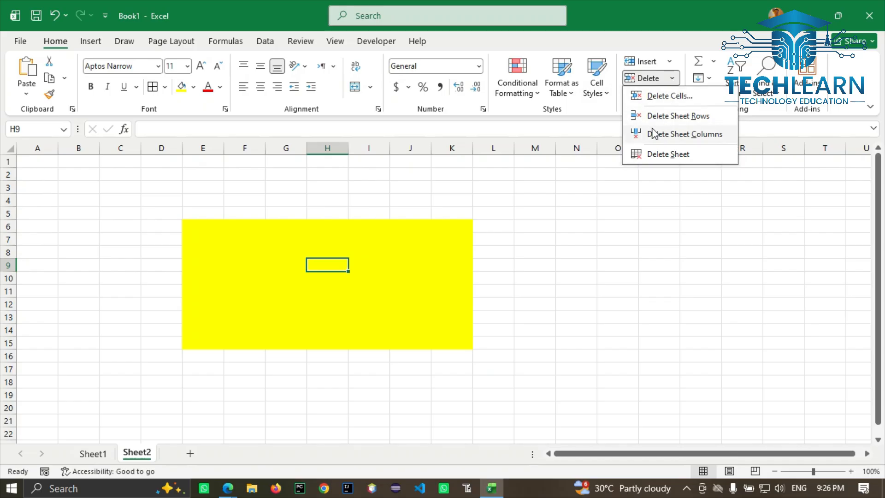
{"action": "left_click", "coordinate": [656, 99]}
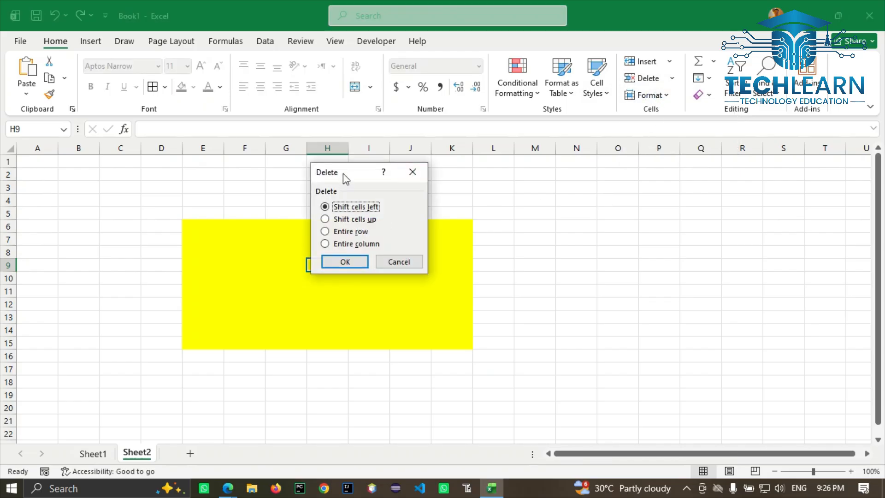
{"action": "left_click_drag", "start_coordinate": [344, 178], "coordinate": [586, 222]}
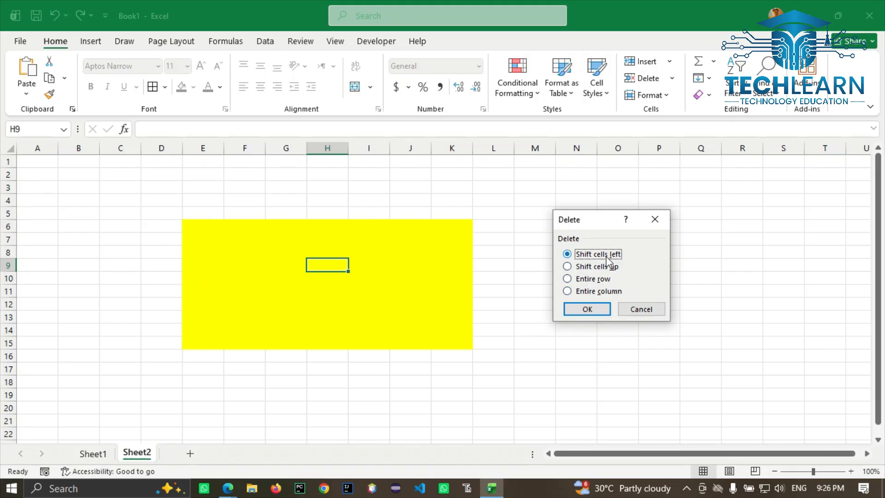
{"action": "left_click", "coordinate": [598, 308]}
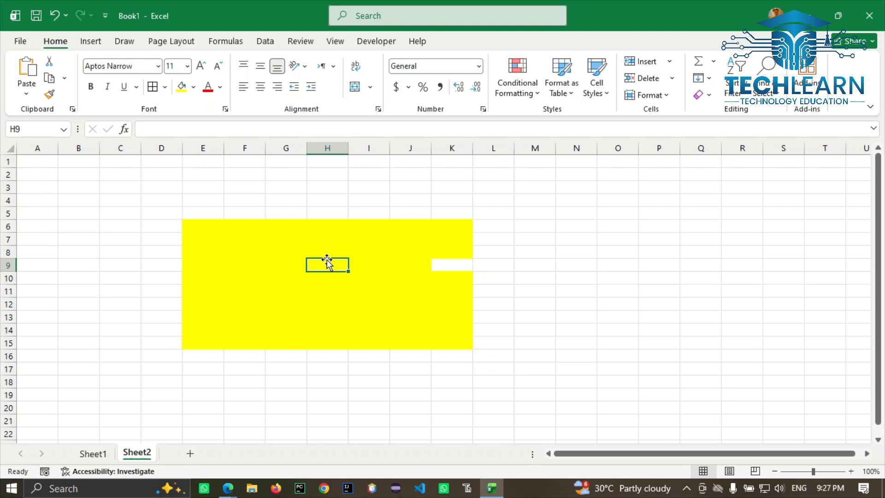
Step: Insert a cell at H9 using Shift cells right to close the gap
{"action": "left_click", "coordinate": [656, 64]}
{"action": "left_click", "coordinate": [651, 80]}
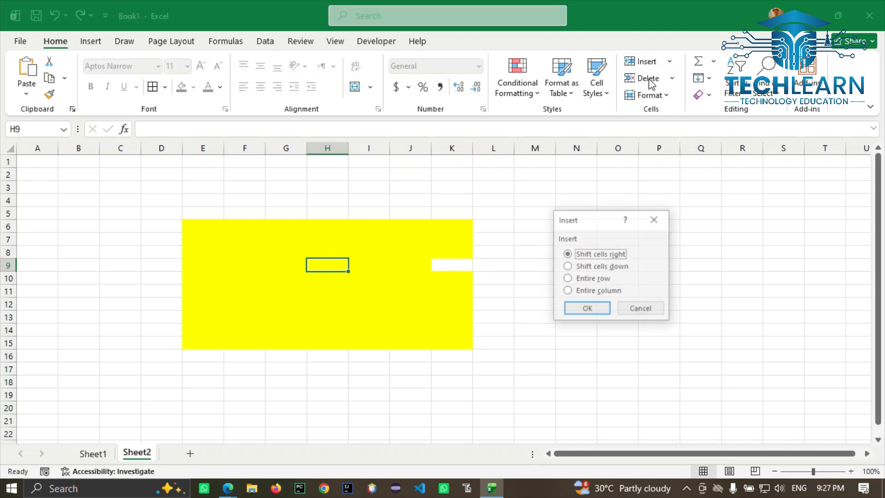
{"action": "left_click", "coordinate": [587, 309]}
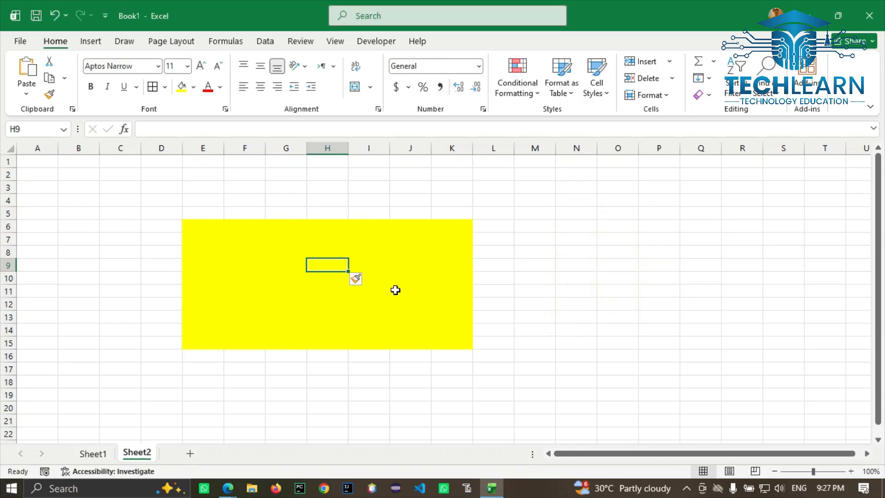
{"action": "left_click", "coordinate": [674, 79]}
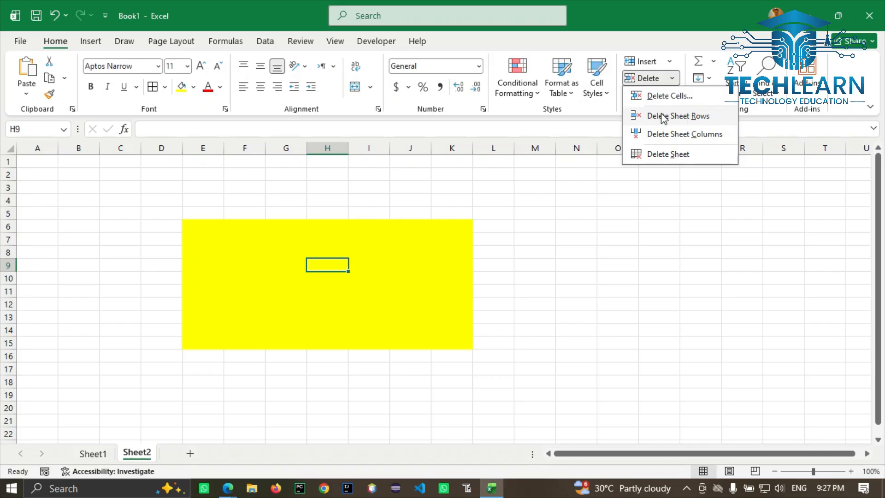
Step: Fill E7:K7 black and delete sheet row 7
{"action": "left_click", "coordinate": [186, 243]}
{"action": "left_click_drag", "start_coordinate": [192, 238], "coordinate": [463, 237]}
{"action": "left_click", "coordinate": [193, 86]}
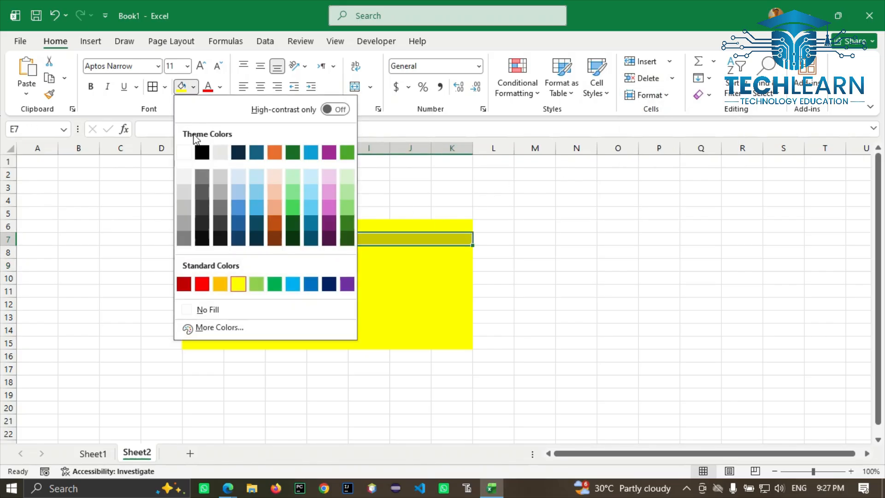
{"action": "left_click", "coordinate": [206, 152]}
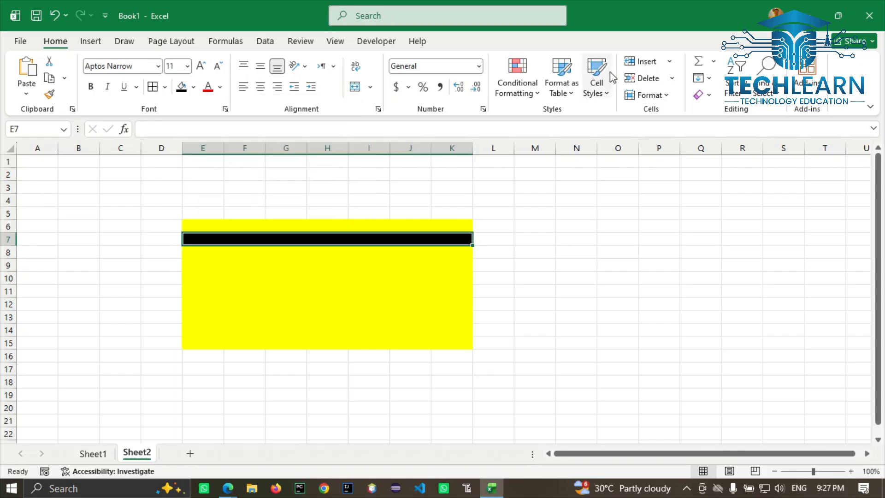
{"action": "left_click", "coordinate": [670, 77]}
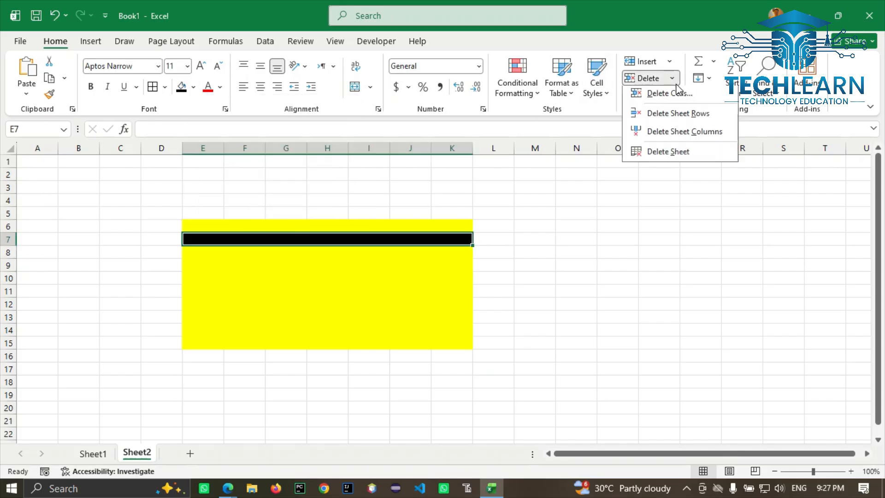
{"action": "left_click", "coordinate": [674, 116]}
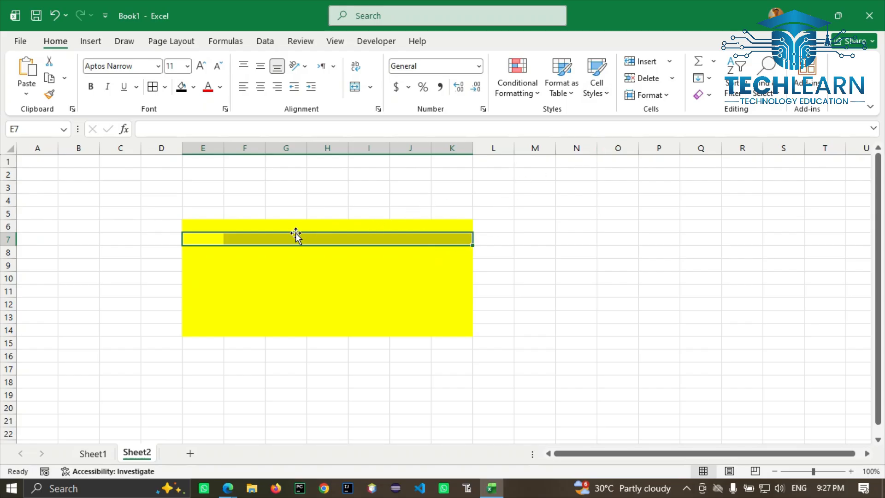
Step: Fill G7:H7 black and delete sheet columns G and H
{"action": "left_click_drag", "start_coordinate": [269, 239], "coordinate": [339, 240]}
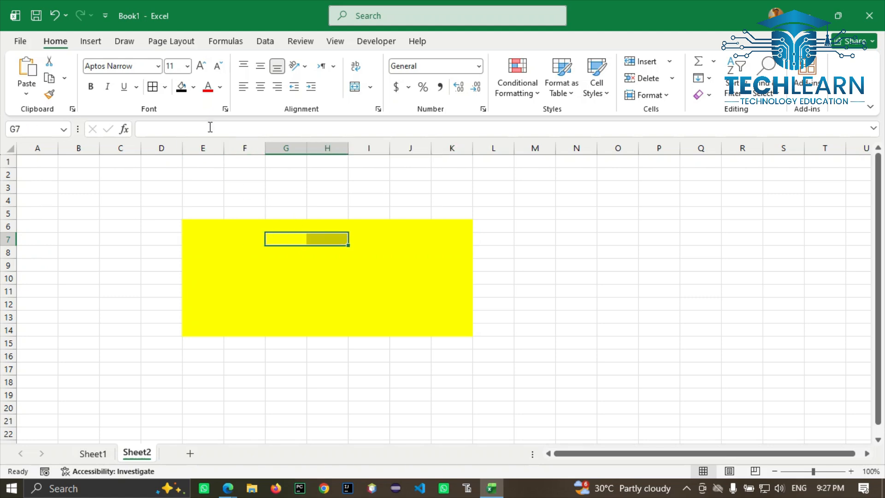
{"action": "left_click", "coordinate": [194, 91]}
{"action": "left_click", "coordinate": [201, 151]}
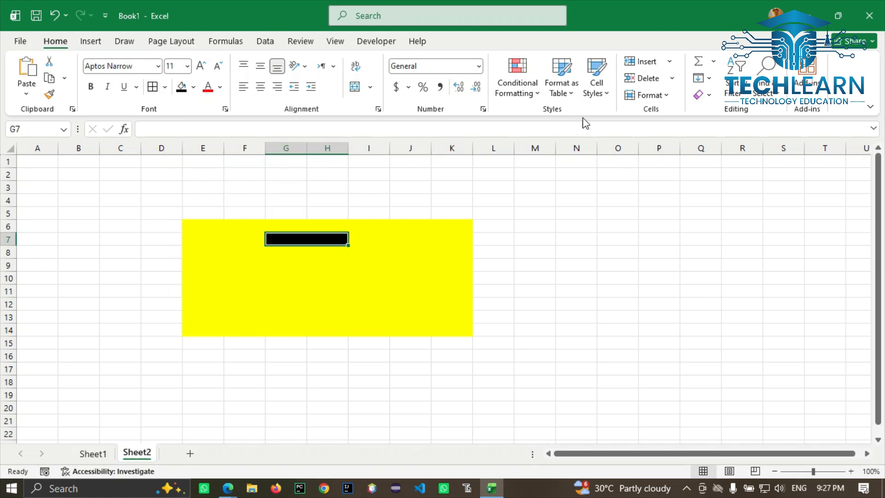
{"action": "left_click", "coordinate": [672, 79]}
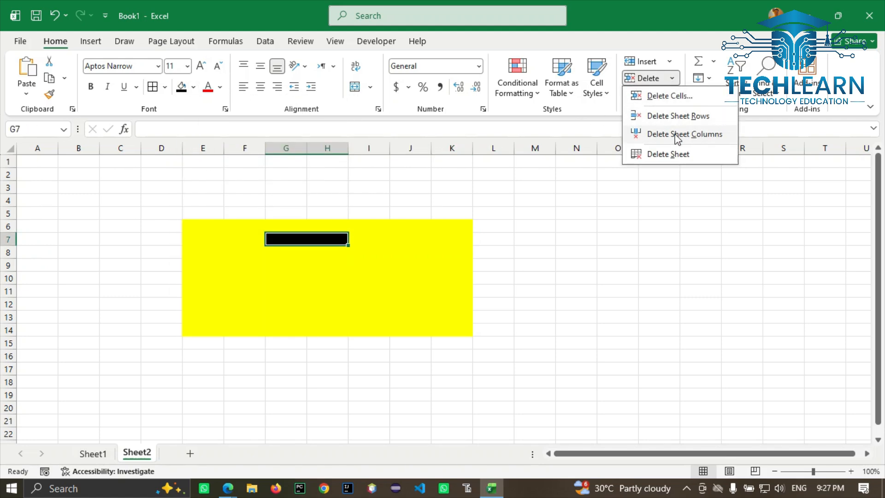
{"action": "left_click", "coordinate": [677, 138]}
{"action": "left_click", "coordinate": [304, 267]}
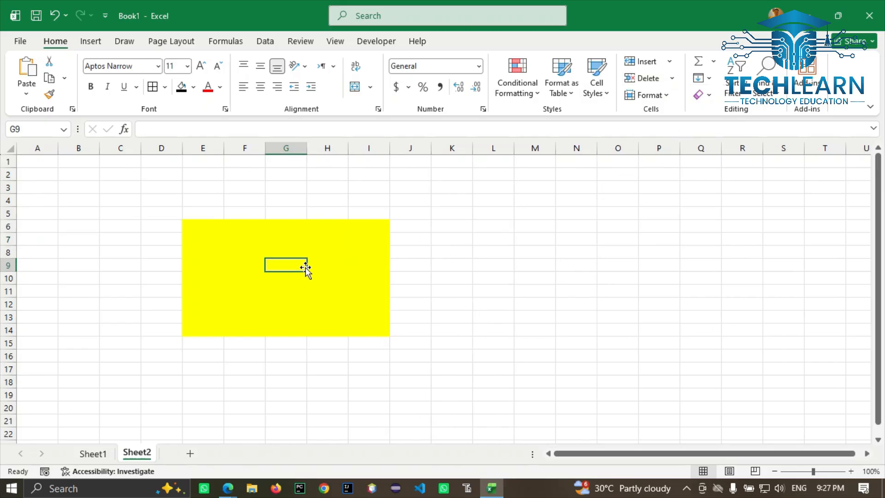
Step: Delete Sheet2, confirming the permanent deletion
{"action": "left_click", "coordinate": [670, 78]}
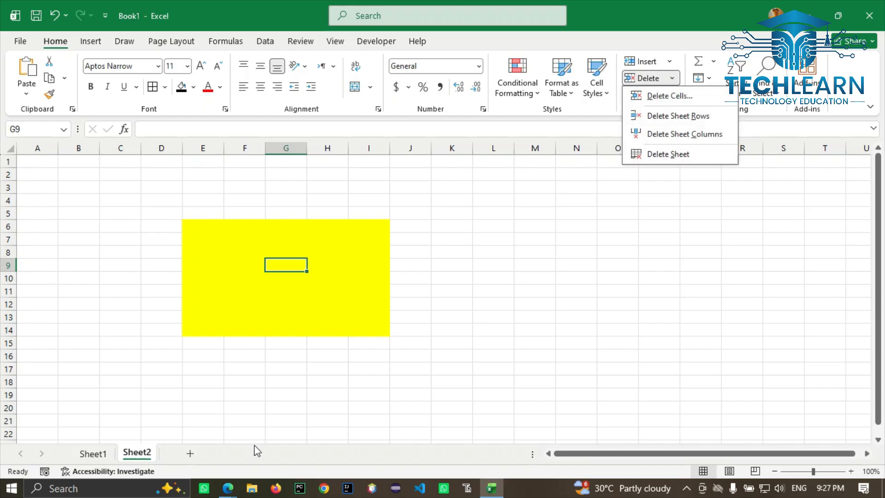
{"action": "left_click", "coordinate": [674, 156]}
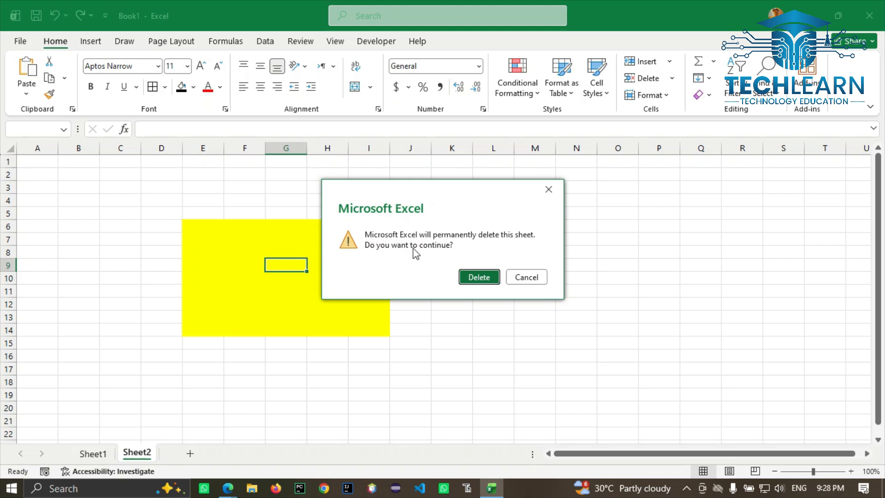
{"action": "left_click", "coordinate": [478, 277]}
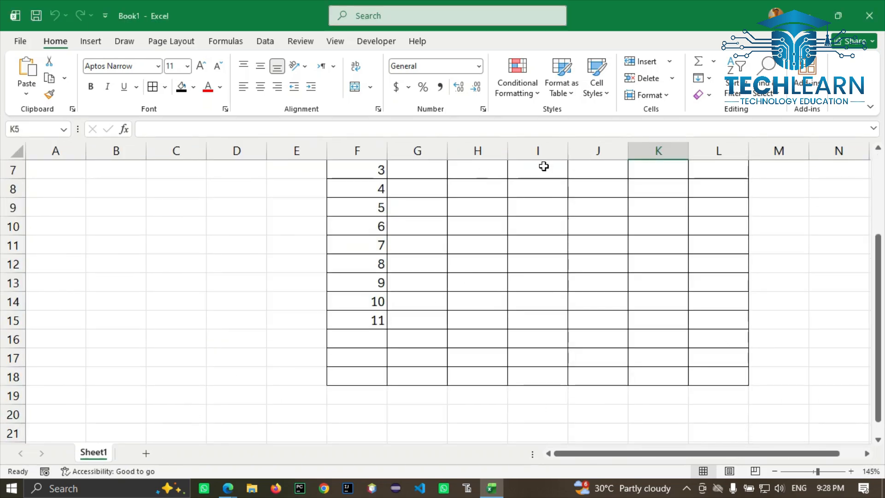
Step: Insert a new blank Sheet3 and move the Sheet1 tab in front of it
{"action": "left_click", "coordinate": [666, 62]}
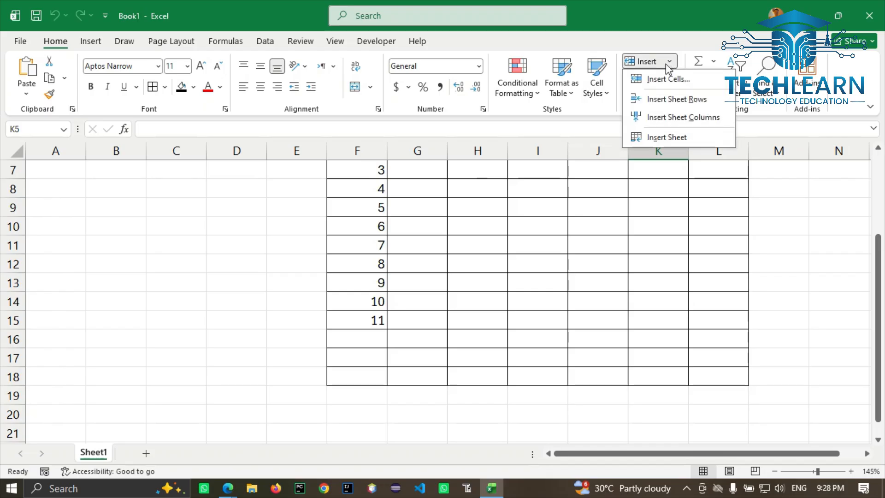
{"action": "left_click", "coordinate": [645, 137]}
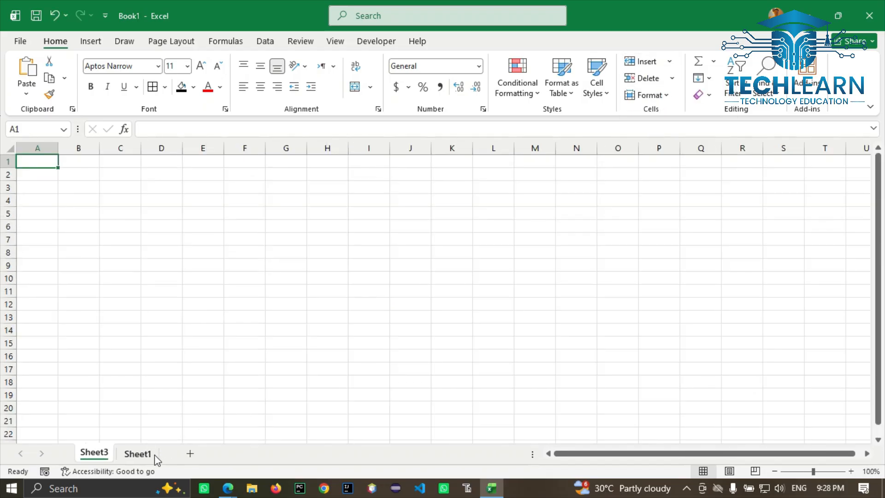
{"action": "left_click_drag", "start_coordinate": [154, 454], "coordinate": [98, 461]}
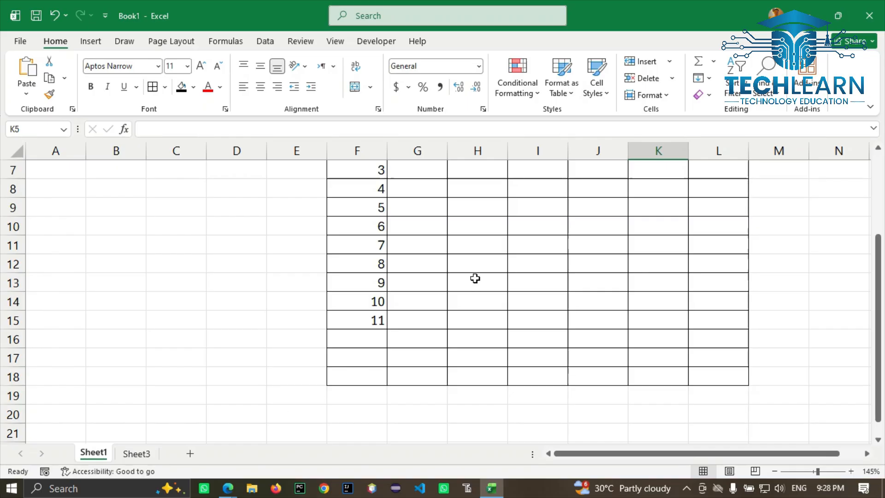
Step: Close the Format options and select the header cells F4:L4, ID through Total
{"action": "left_click", "coordinate": [671, 99]}
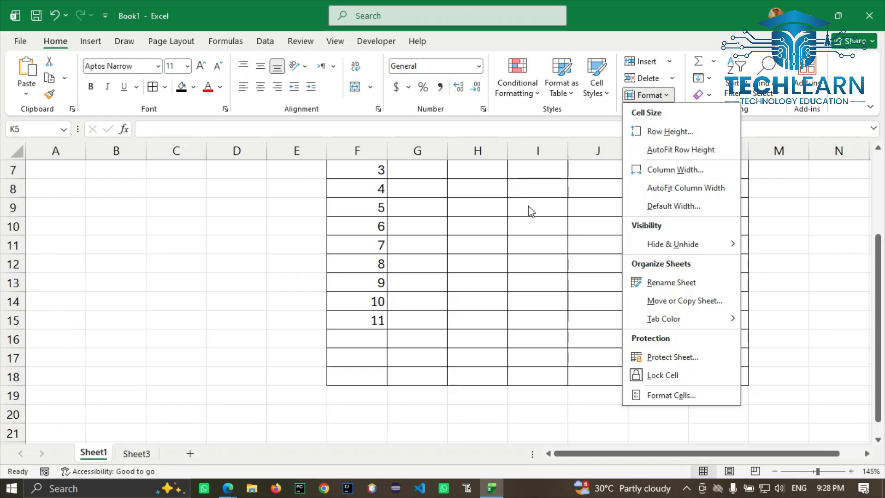
{"action": "scroll", "coordinate": [437, 264], "scroll_direction": "up", "scroll_amount": 2}
{"action": "left_click", "coordinate": [413, 247]}
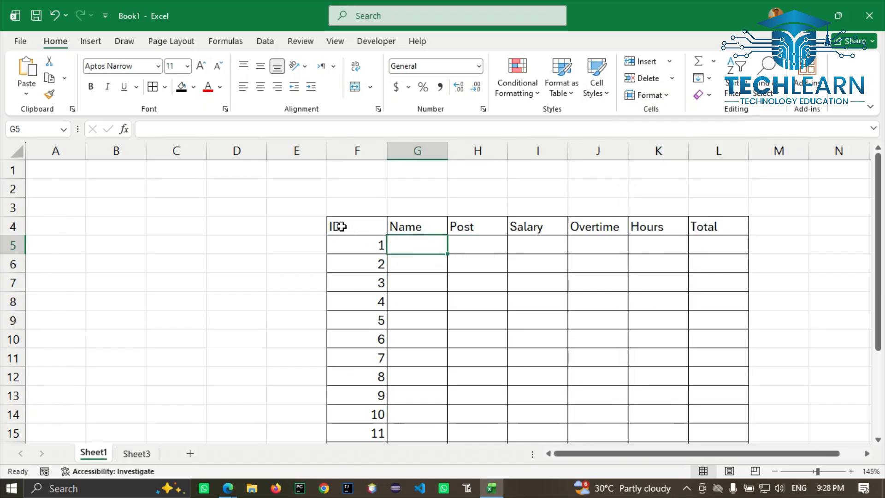
{"action": "left_click_drag", "start_coordinate": [336, 226], "coordinate": [697, 228]}
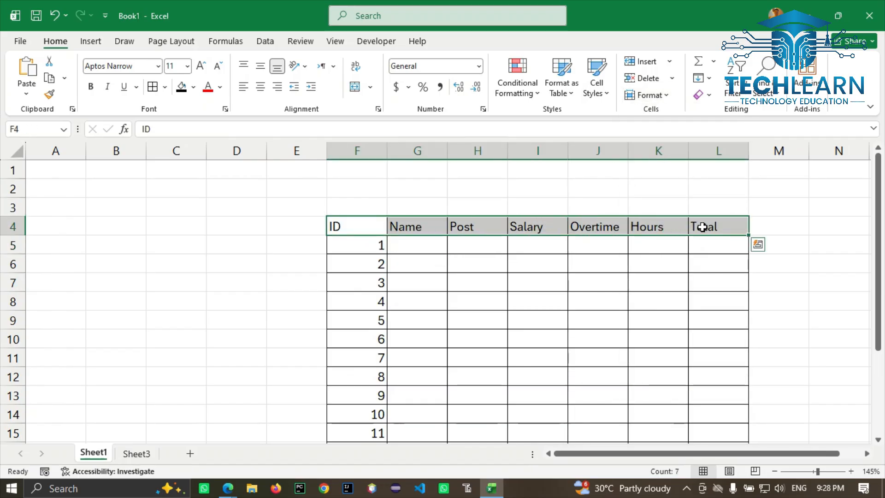
Step: Set the header row height to 20
{"action": "left_click", "coordinate": [650, 95]}
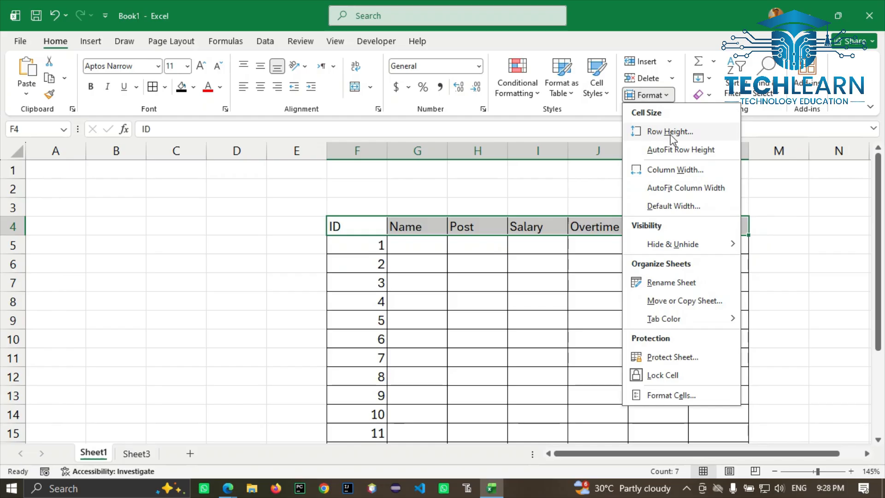
{"action": "left_click", "coordinate": [670, 133]}
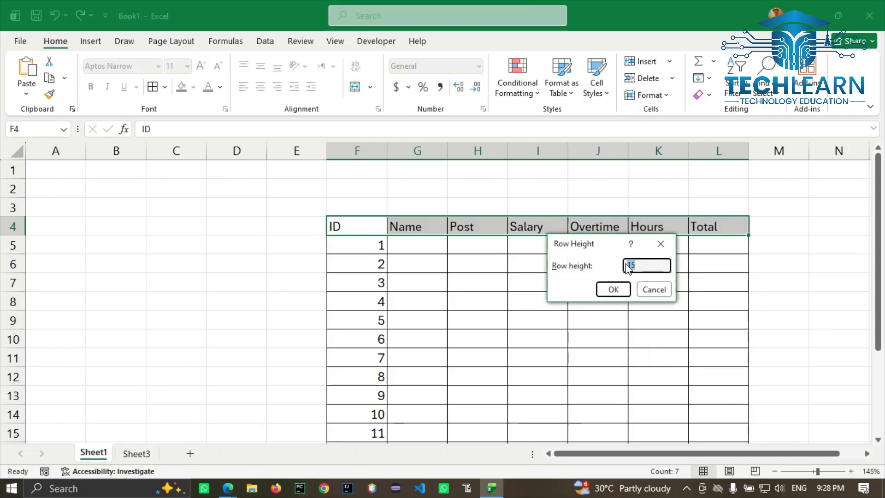
{"action": "type", "text": "20"}
{"action": "left_click", "coordinate": [615, 289]}
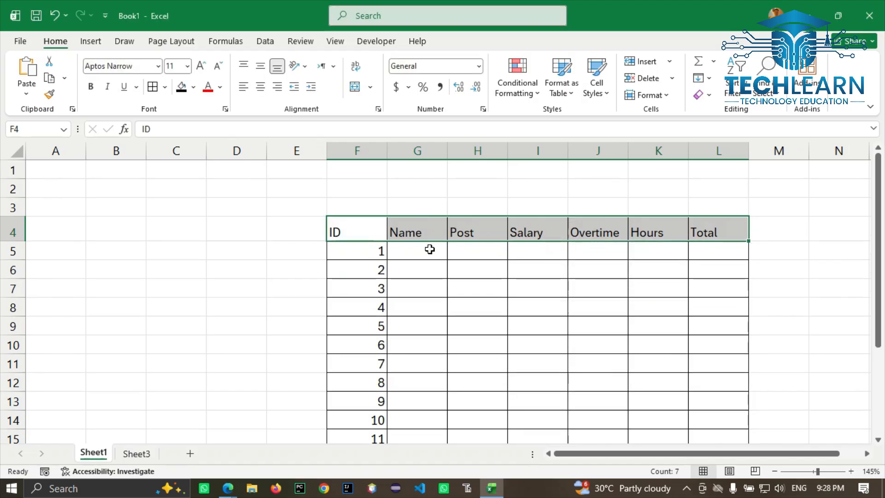
Step: Centre the headings horizontally and vertically and make them bold
{"action": "left_click", "coordinate": [261, 86]}
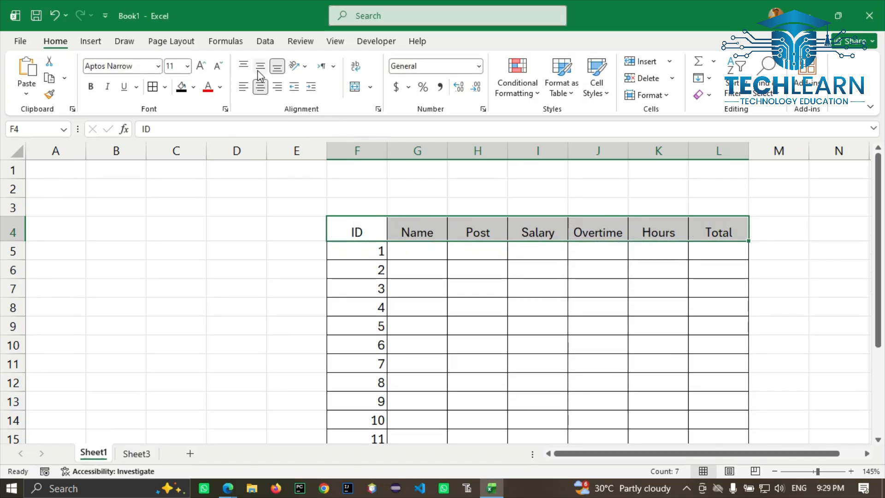
{"action": "left_click", "coordinate": [261, 70]}
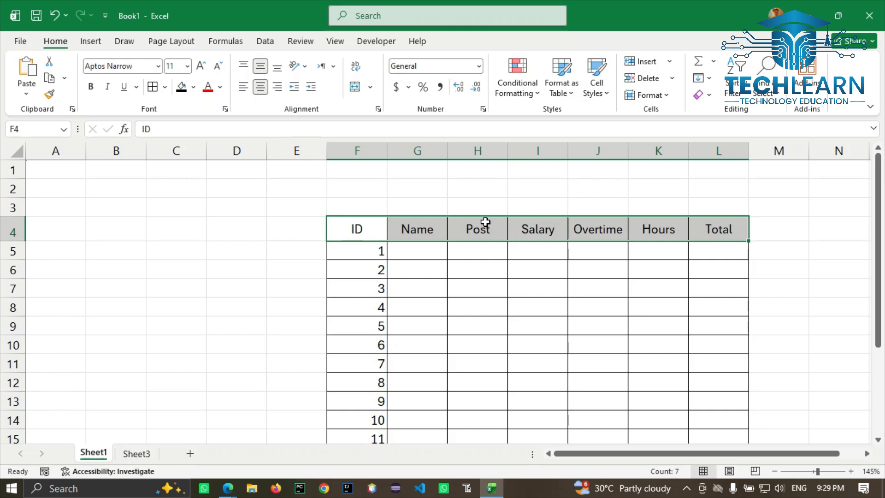
{"action": "key", "text": "ctrl+b"}
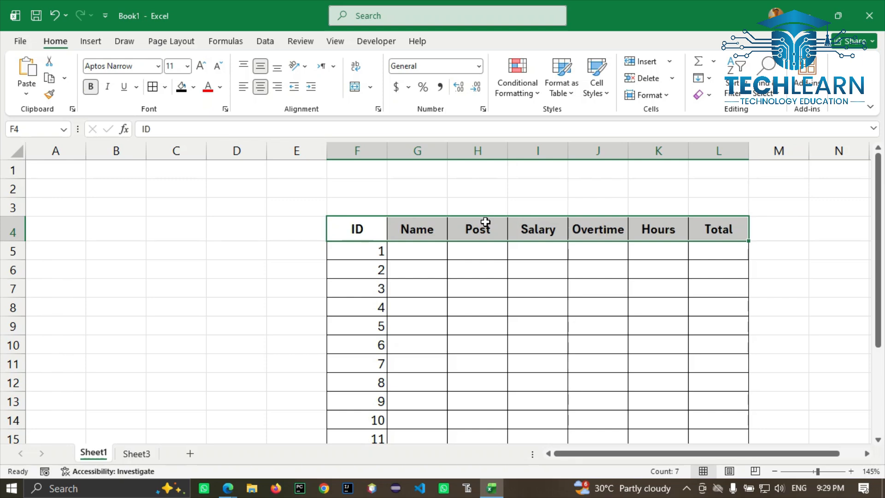
{"action": "left_click", "coordinate": [365, 229]}
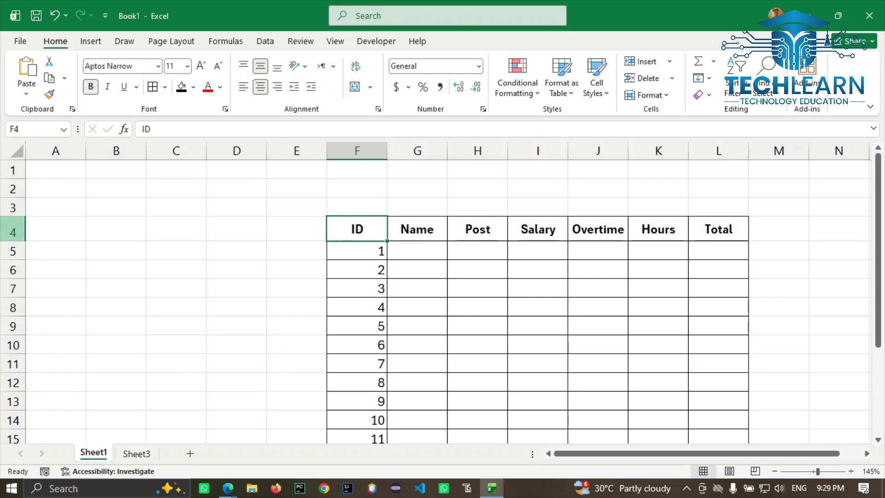
{"action": "left_click", "coordinate": [12, 229]}
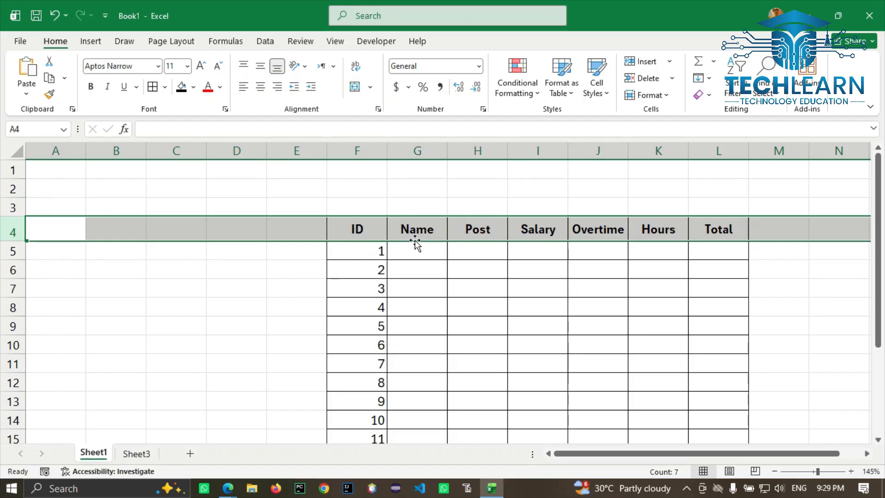
Step: On Sheet3, enter the headings ID in A1 and Name in B1
{"action": "left_click", "coordinate": [138, 453]}
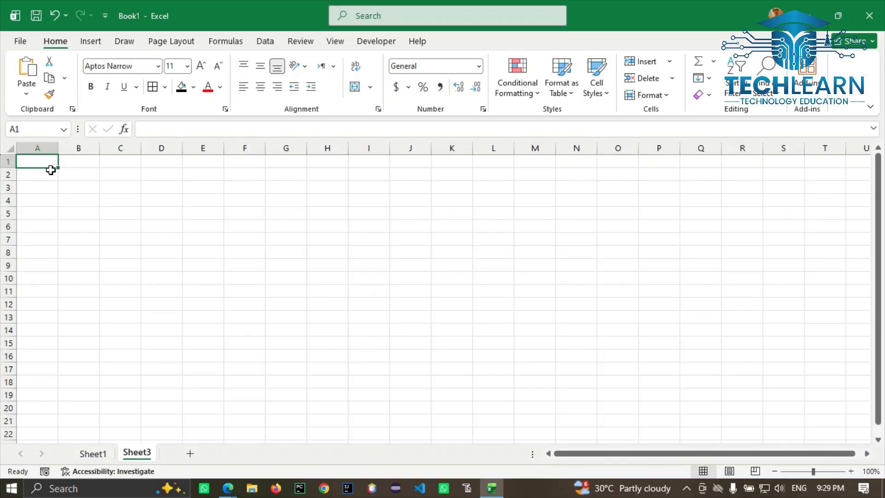
{"action": "type", "text": "ID"}
{"action": "key", "text": "Tab"}
{"action": "type", "text": "Name"}
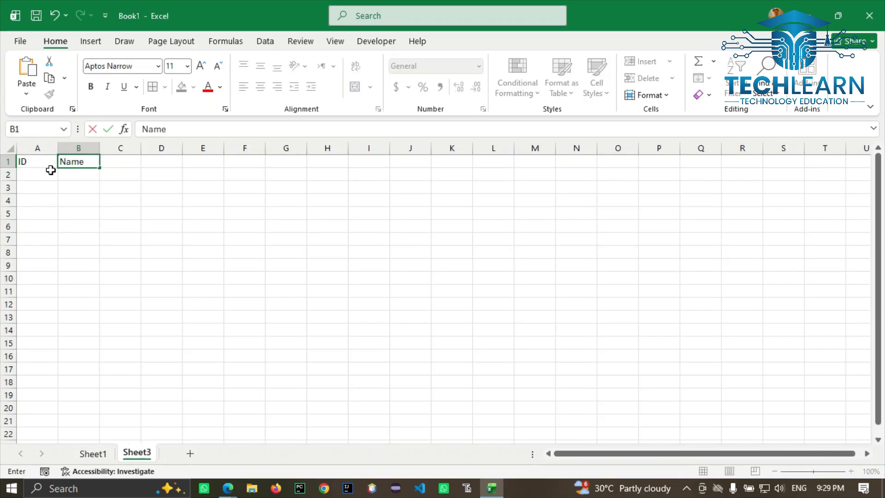
{"action": "key", "text": "Tab"}
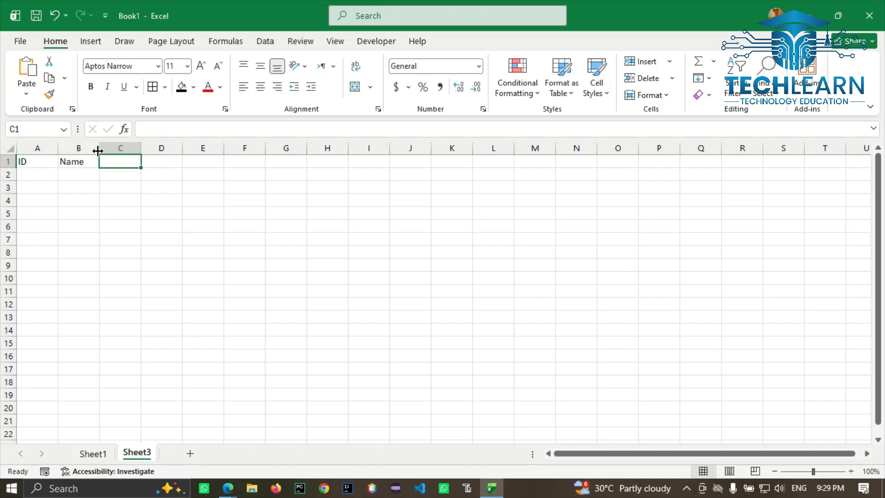
Step: Select cells C1 through O1 along row 1
{"action": "left_click_drag", "start_coordinate": [111, 162], "coordinate": [767, 165]}
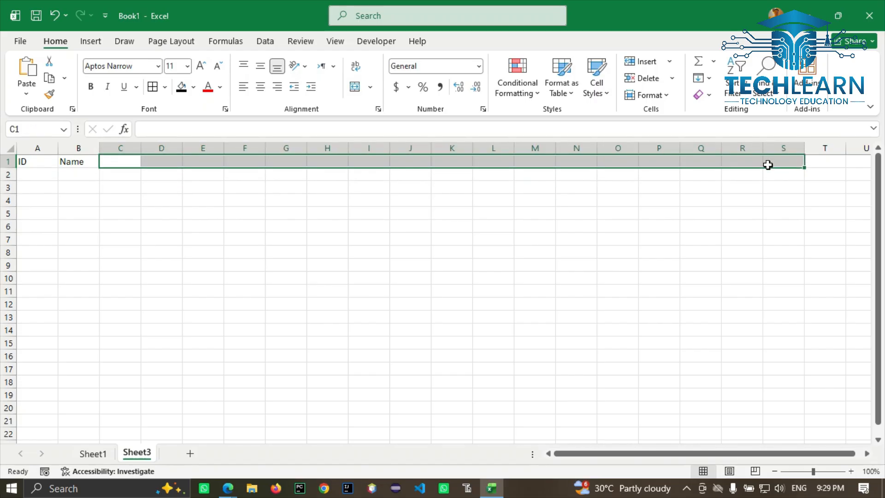
{"action": "left_click", "coordinate": [114, 163]}
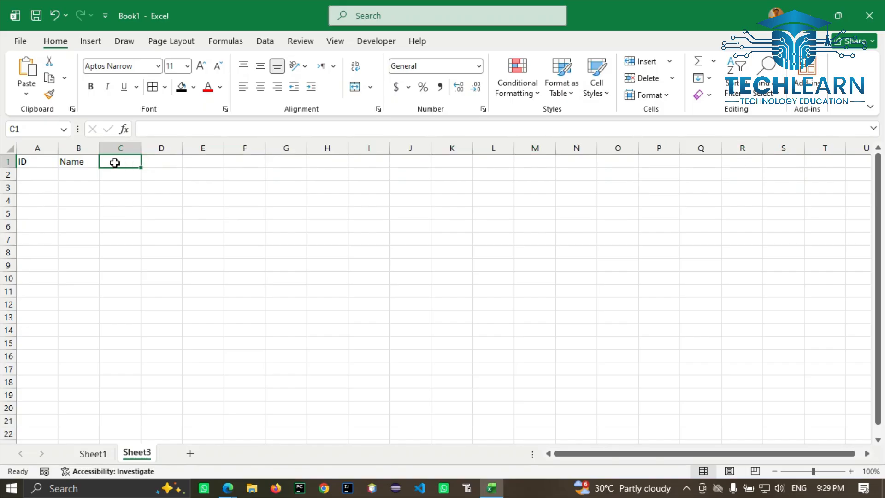
{"action": "key", "text": "shift+Right"}
{"action": "key", "text": "shift+Right"}
{"action": "key", "text": "shift+Right"}
{"action": "key", "text": "shift+Right"}
{"action": "key", "text": "shift+Right"}
{"action": "key", "text": "shift+Left"}
{"action": "key", "text": "shift+Left"}
{"action": "key", "text": "shift+Left"}
{"action": "key", "text": "shift+Left"}
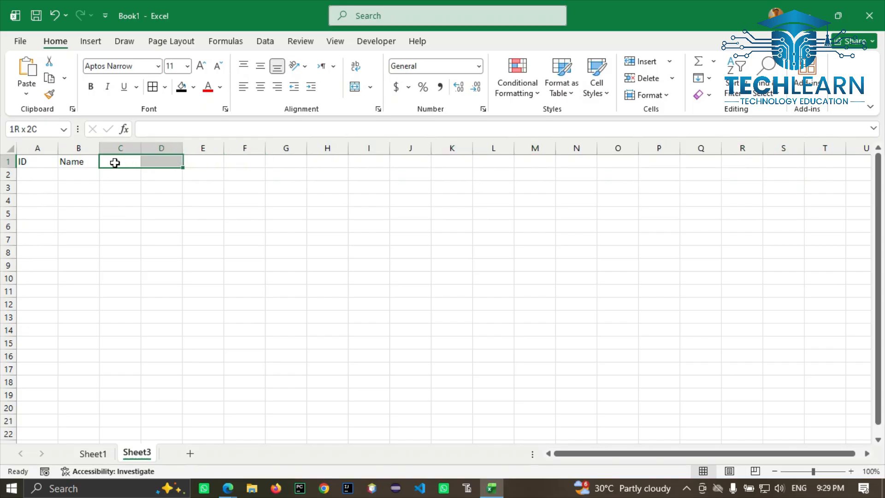
{"action": "key", "text": "shift+Left"}
{"action": "key", "text": "shift+Right"}
{"action": "key", "text": "shift+Right"}
{"action": "key", "text": "shift+Right"}
{"action": "key", "text": "shift+Right"}
{"action": "key", "text": "shift+Right"}
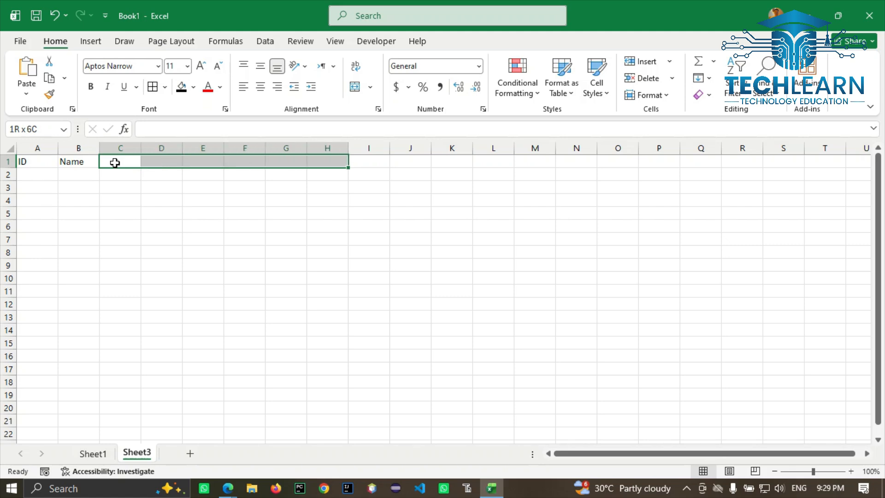
{"action": "key", "text": "shift+Right"}
{"action": "key", "text": "shift+Right"}
{"action": "key", "text": "shift+Right"}
{"action": "key", "text": "shift+Right"}
{"action": "key", "text": "shift+Right"}
{"action": "key", "text": "shift+Right"}
{"action": "key", "text": "shift+Right"}
{"action": "key", "text": "shift+Right"}
{"action": "key", "text": "shift+Right"}
{"action": "key", "text": "shift+Right"}
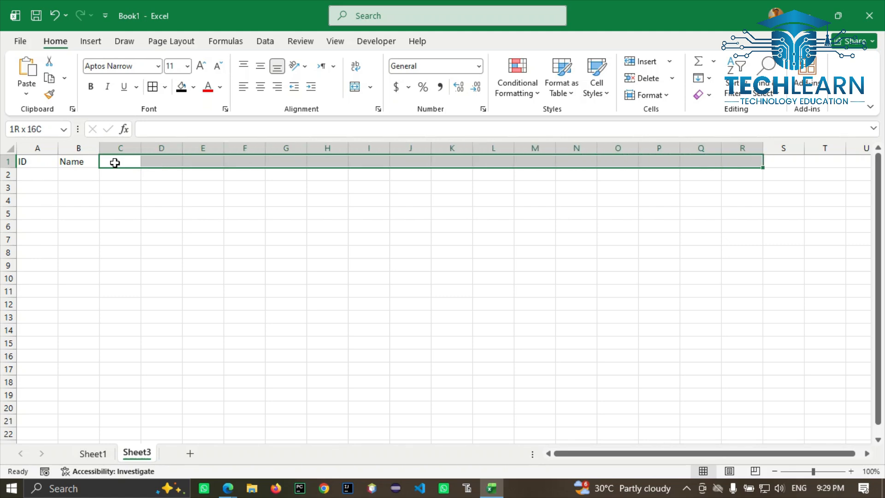
{"action": "key", "text": "shift+Left"}
{"action": "key", "text": "shift+Left"}
{"action": "key", "text": "shift+Left"}
{"action": "key", "text": "shift+Left"}
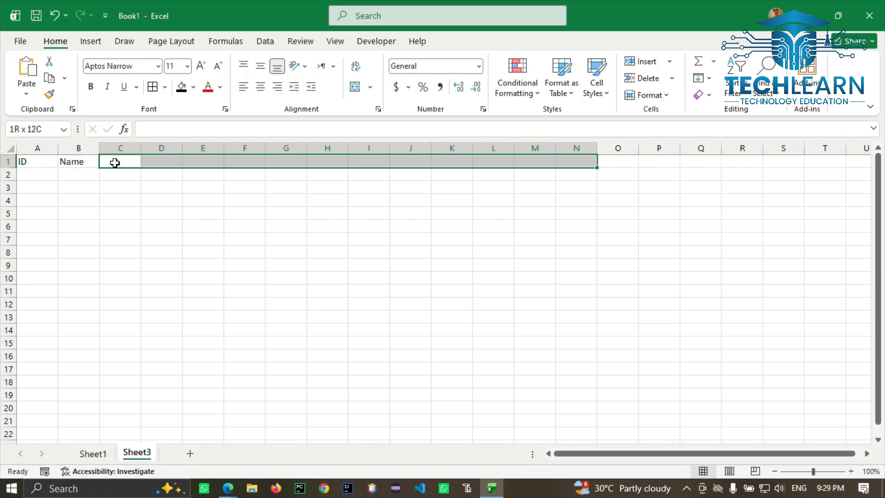
{"action": "key", "text": "shift+Right"}
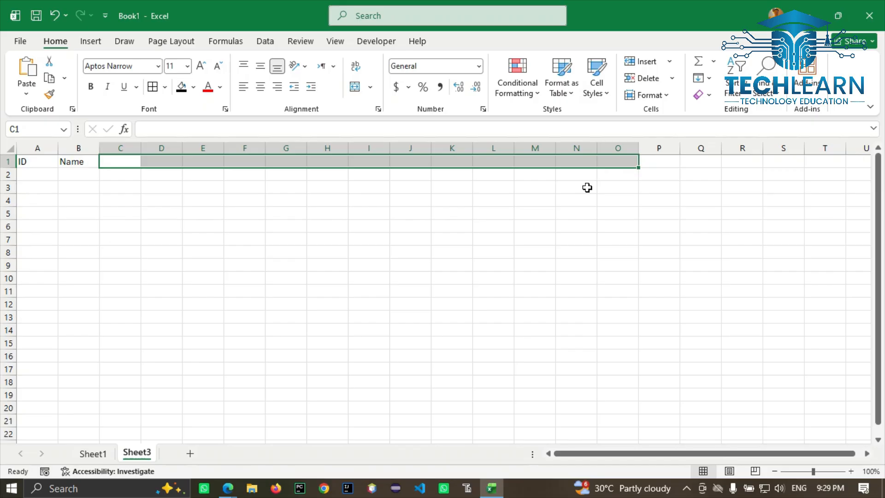
Step: Set columns C–O to a column width of 3, then select a block of them
{"action": "left_click", "coordinate": [664, 95]}
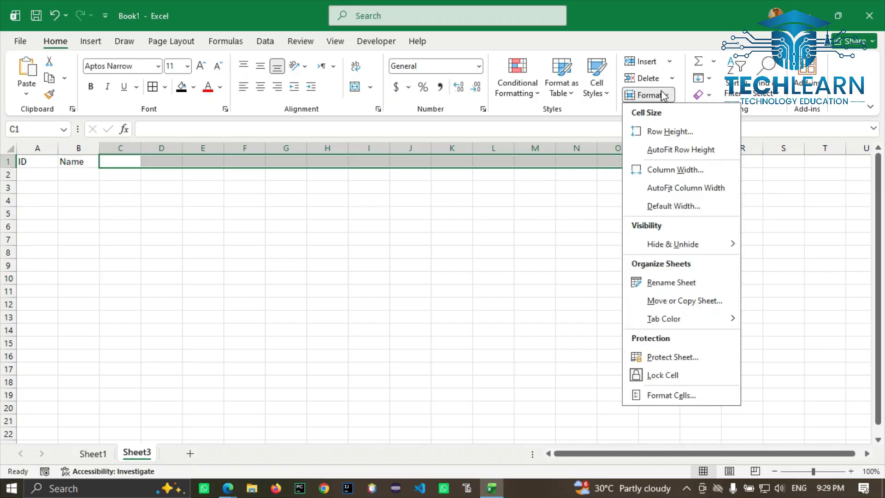
{"action": "left_click", "coordinate": [664, 170]}
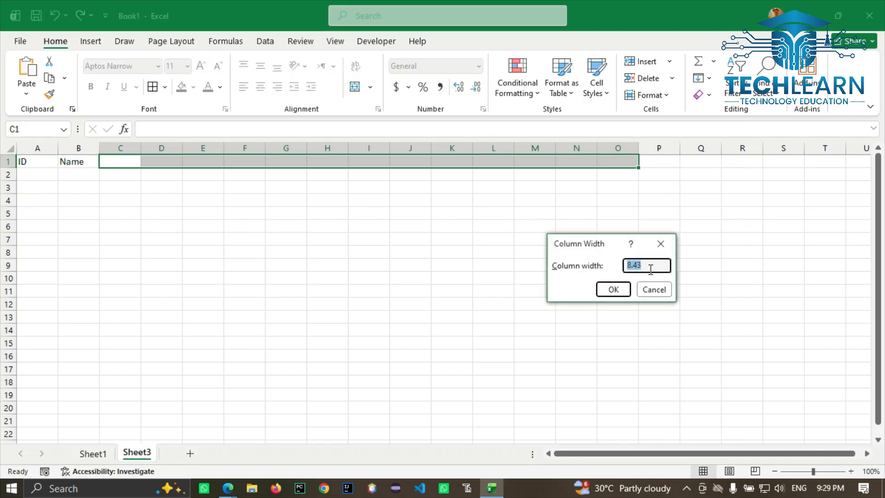
{"action": "type", "text": "3"}
{"action": "type", "text": "3"}
{"action": "left_click", "coordinate": [609, 291]}
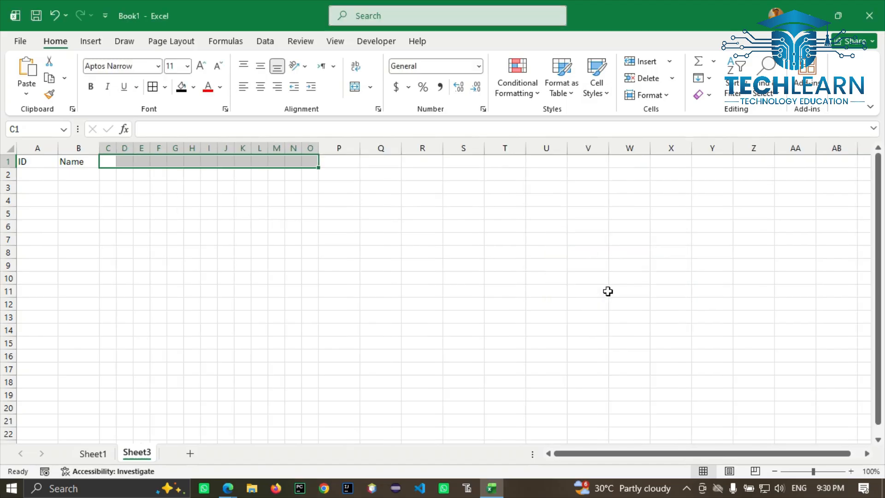
{"action": "left_click_drag", "start_coordinate": [104, 160], "coordinate": [308, 394]}
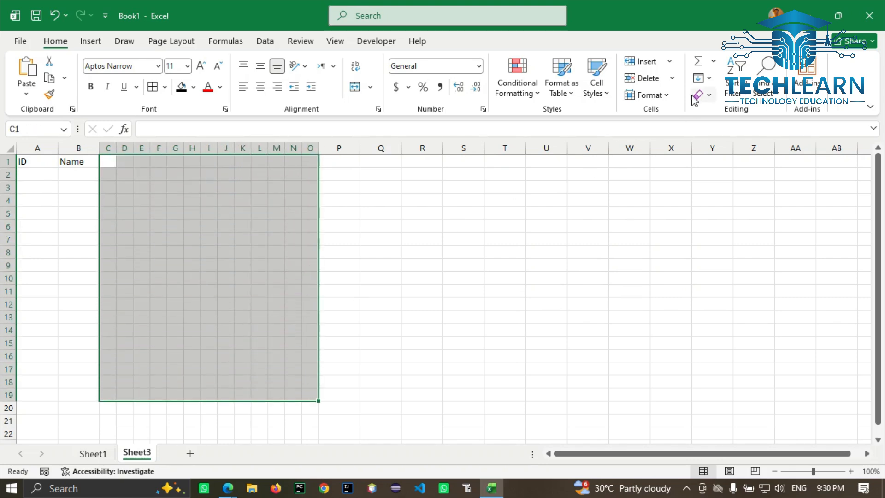
Step: Change the column width of C–O to 2, then to 2.5, and select A1:O21
{"action": "left_click", "coordinate": [669, 92]}
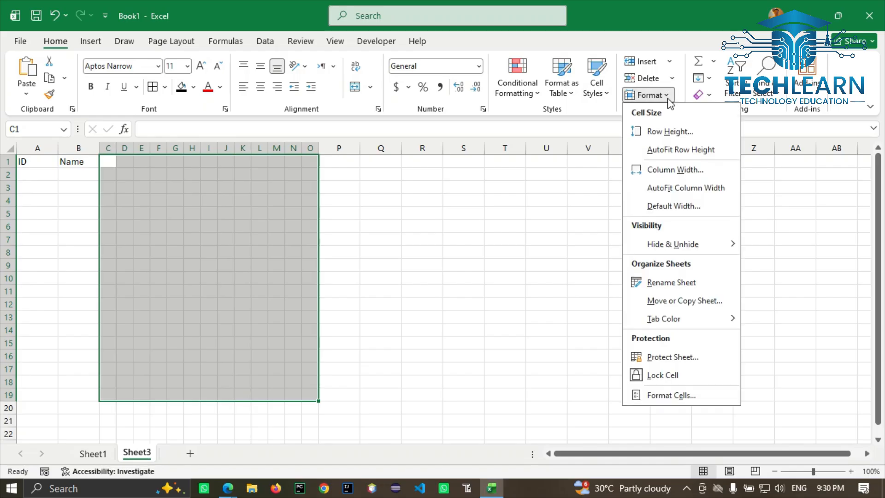
{"action": "left_click", "coordinate": [671, 170]}
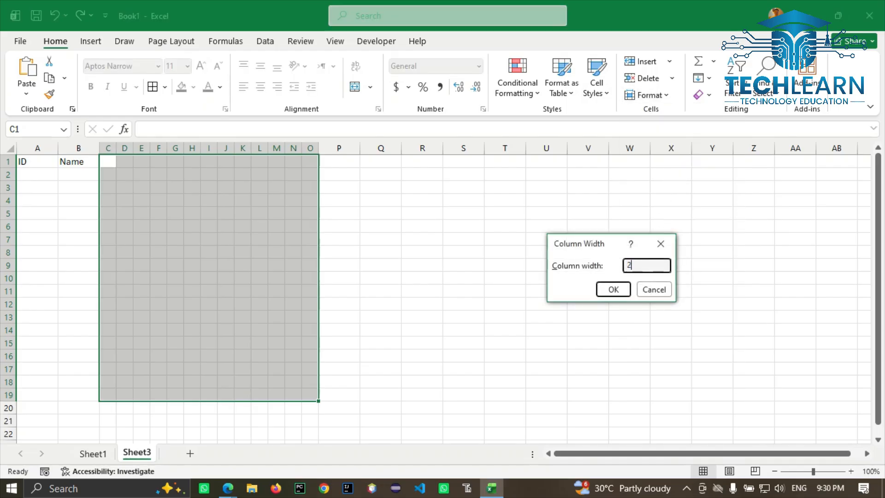
{"action": "left_click", "coordinate": [604, 289]}
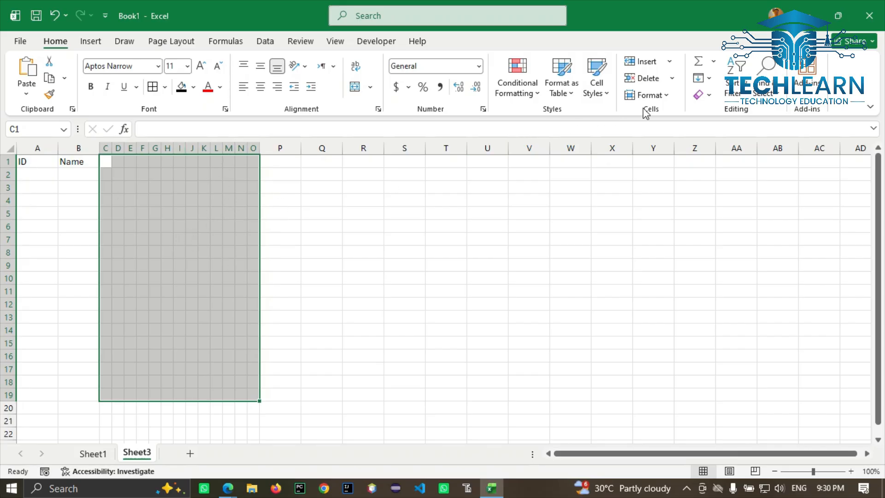
{"action": "left_click", "coordinate": [670, 96]}
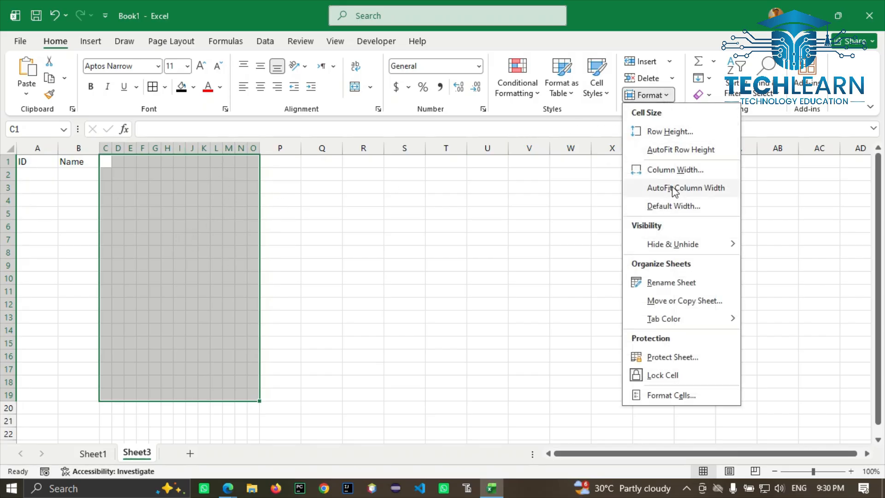
{"action": "left_click", "coordinate": [668, 170]}
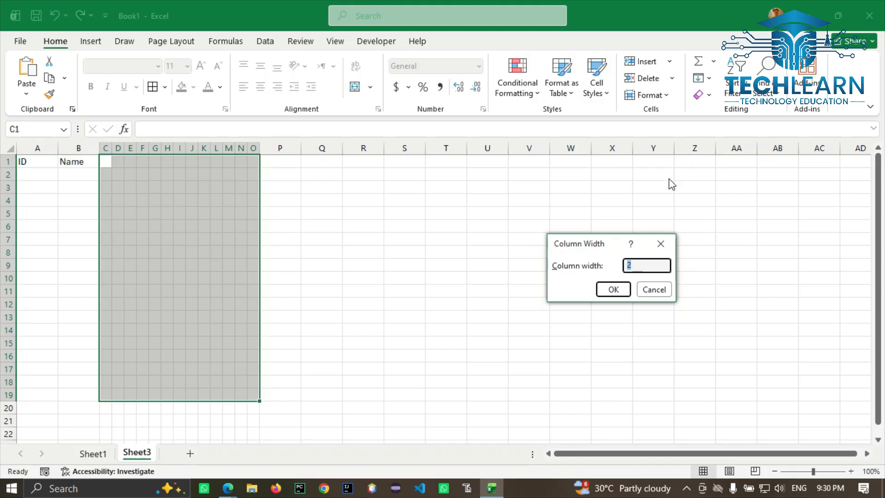
{"action": "type", "text": "2.5"}
{"action": "left_click", "coordinate": [613, 289]}
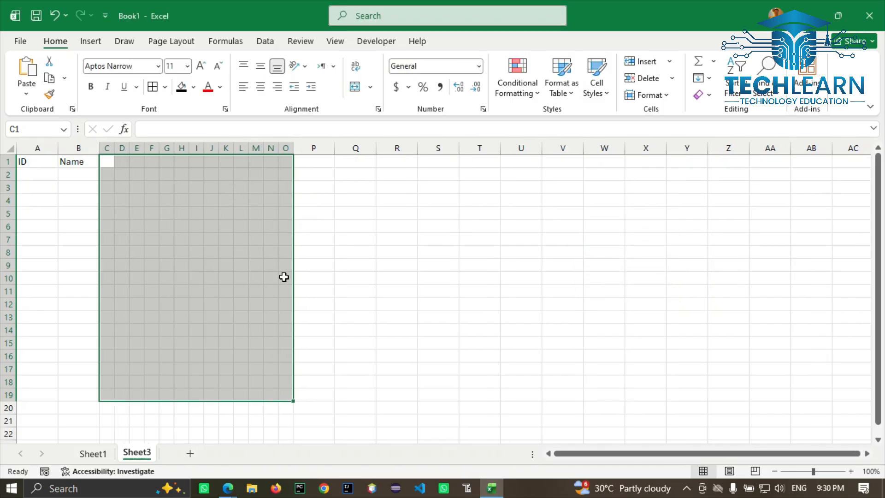
{"action": "left_click", "coordinate": [34, 160]}
{"action": "left_click_drag", "start_coordinate": [35, 161], "coordinate": [286, 417]}
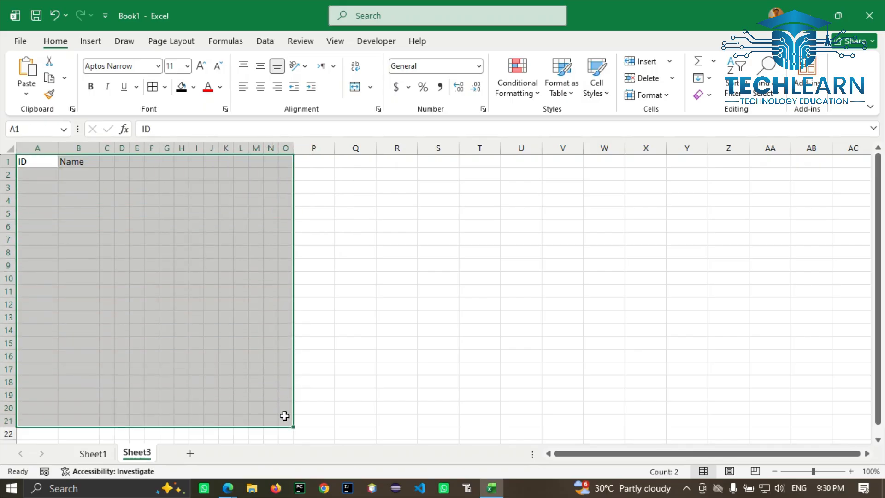
Step: Add all borders to A1:O21, try AutoFit Column Width, then undo it
{"action": "left_click", "coordinate": [152, 86]}
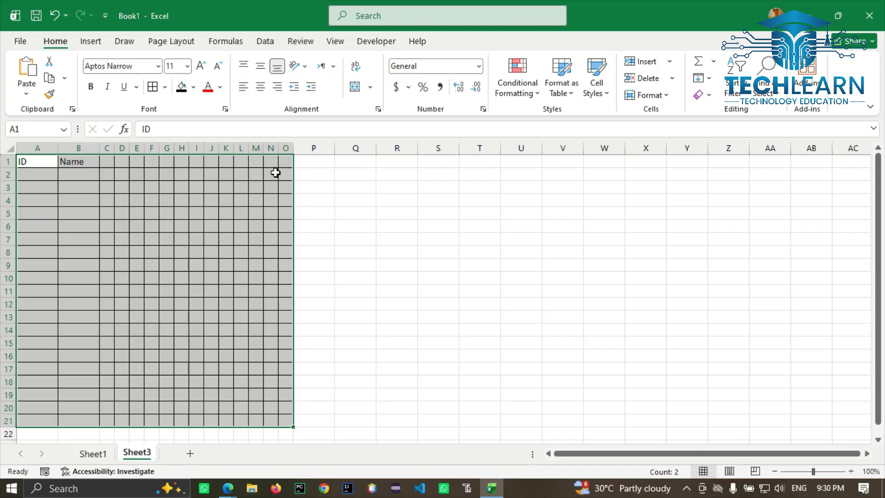
{"action": "left_click", "coordinate": [666, 97]}
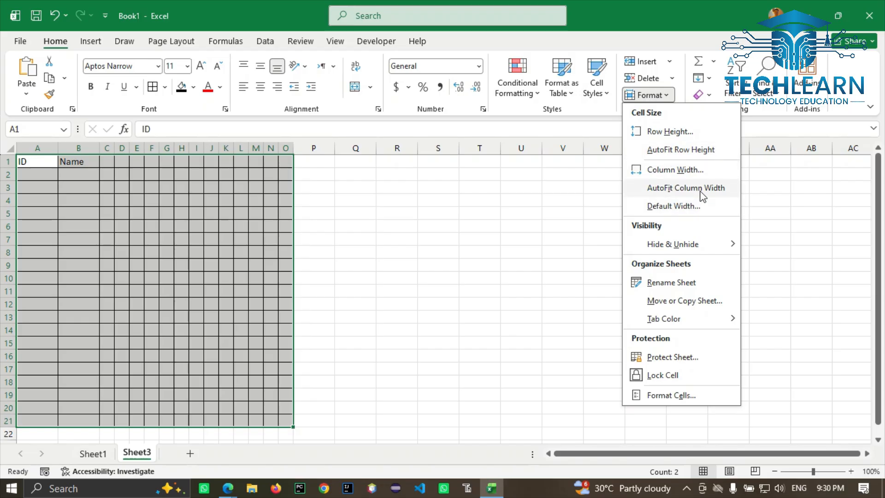
{"action": "left_click", "coordinate": [686, 187]}
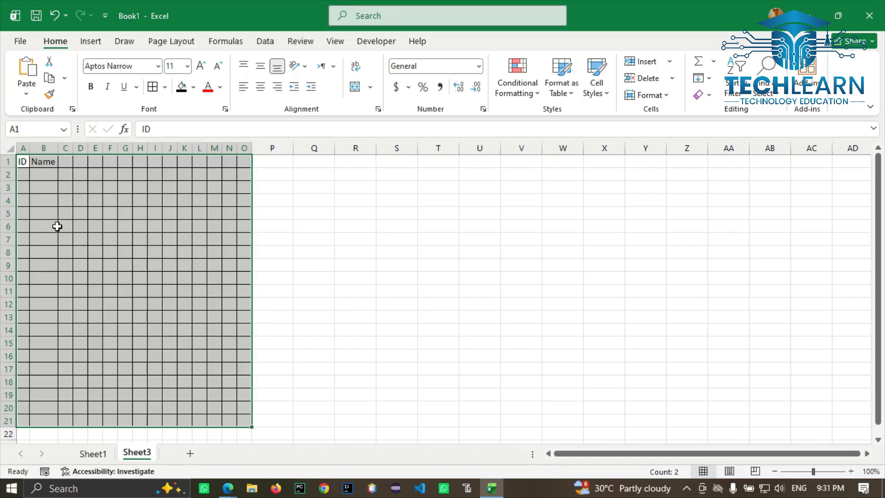
{"action": "key", "text": "ctrl+z"}
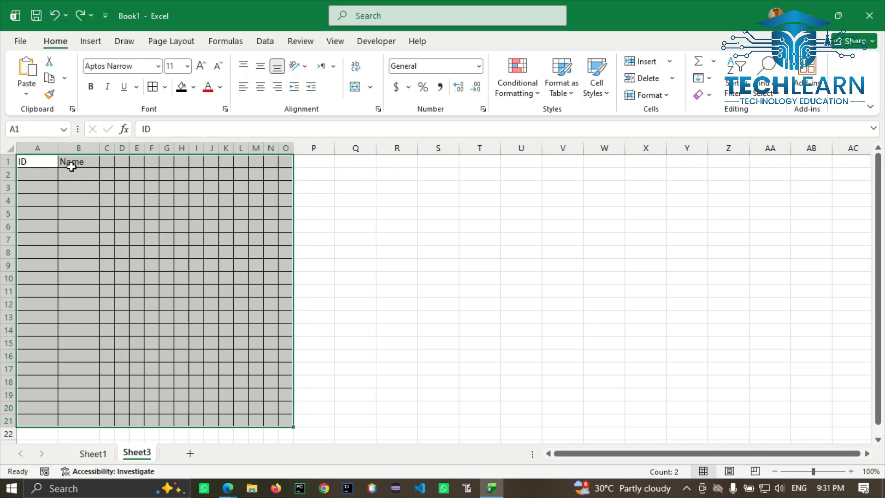
Step: Reapply AutoFit Column Width to columns A–O, then select the whole worksheet
{"action": "left_click", "coordinate": [660, 100]}
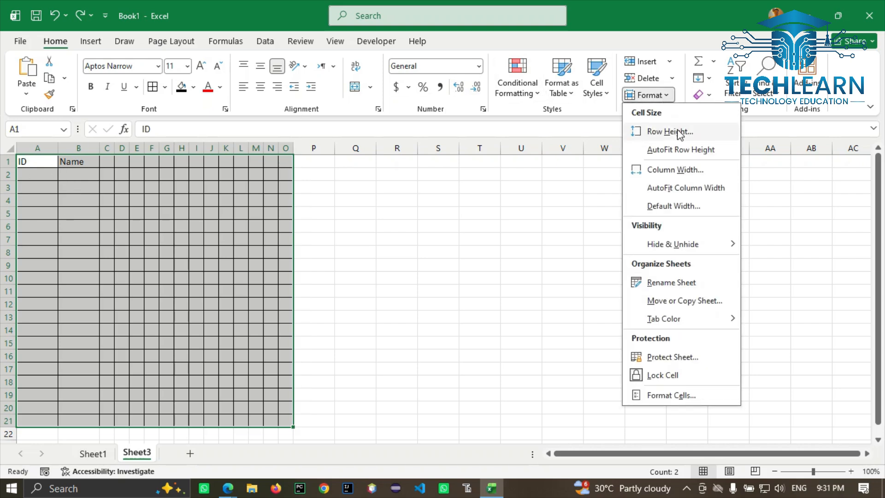
{"action": "left_click", "coordinate": [681, 187]}
{"action": "left_click", "coordinate": [679, 192]}
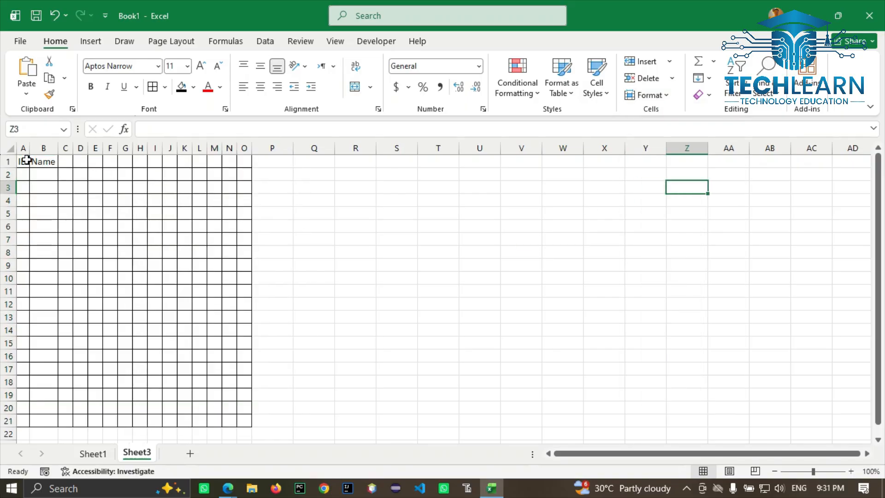
{"action": "left_click_drag", "start_coordinate": [24, 159], "coordinate": [201, 249]}
{"action": "key", "text": "ctrl+a"}
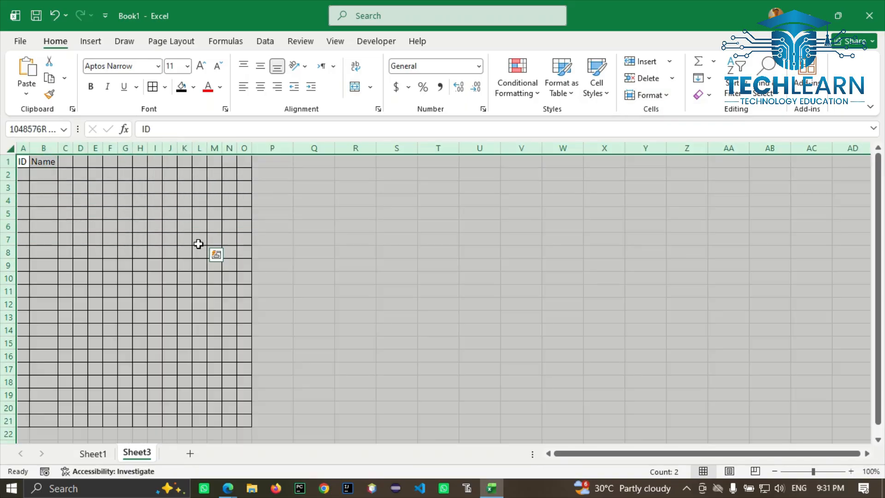
Step: Keep the default width at 8.43 and set every column's width to 8.43
{"action": "left_click", "coordinate": [672, 95]}
{"action": "left_click", "coordinate": [675, 207]}
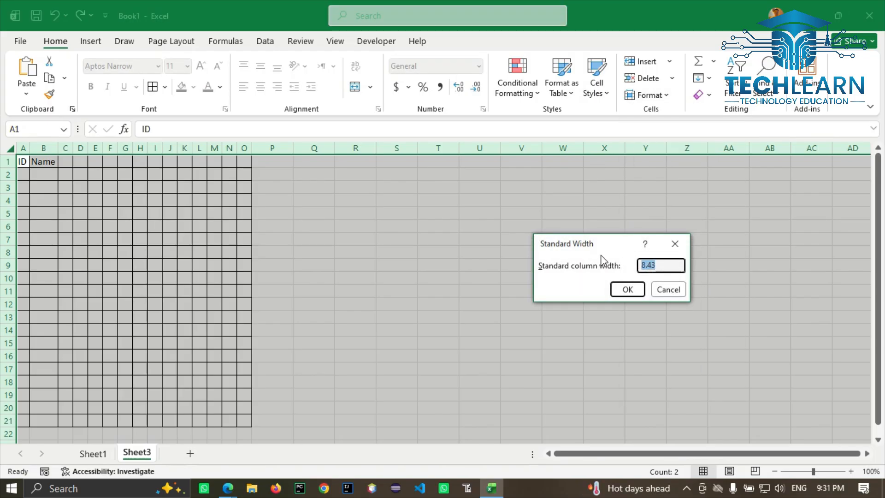
{"action": "left_click", "coordinate": [625, 288]}
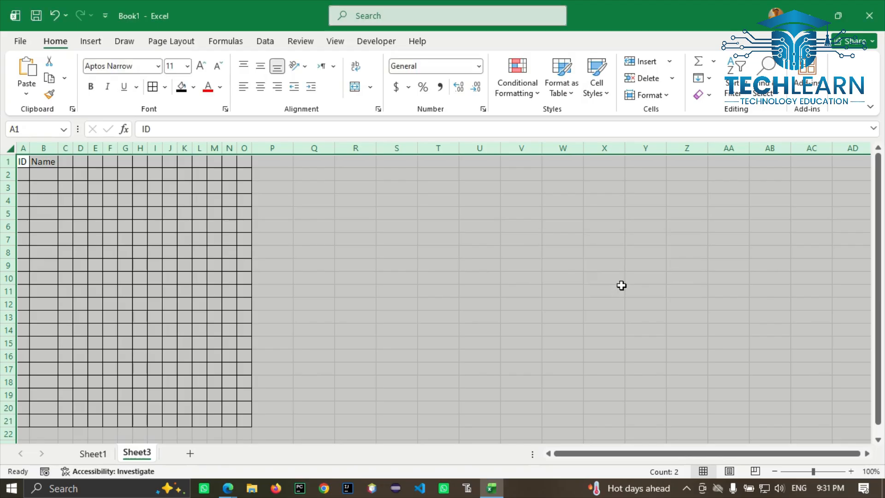
{"action": "left_click", "coordinate": [668, 95]}
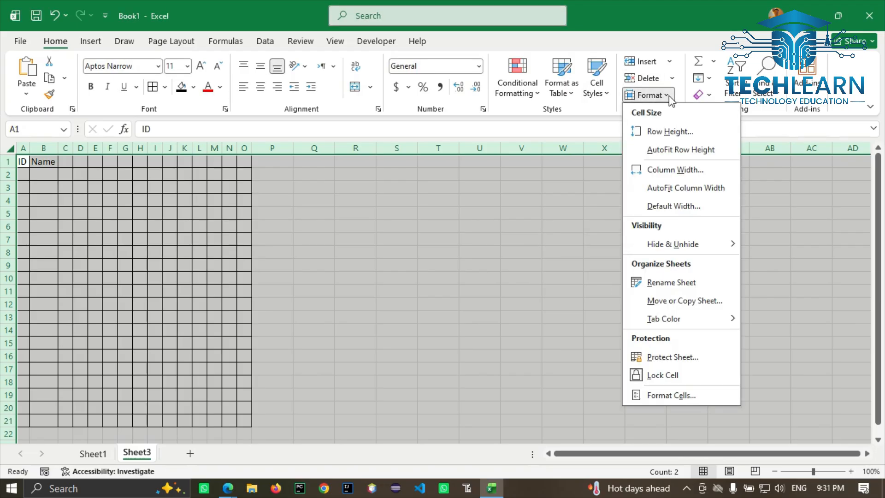
{"action": "left_click", "coordinate": [675, 169]}
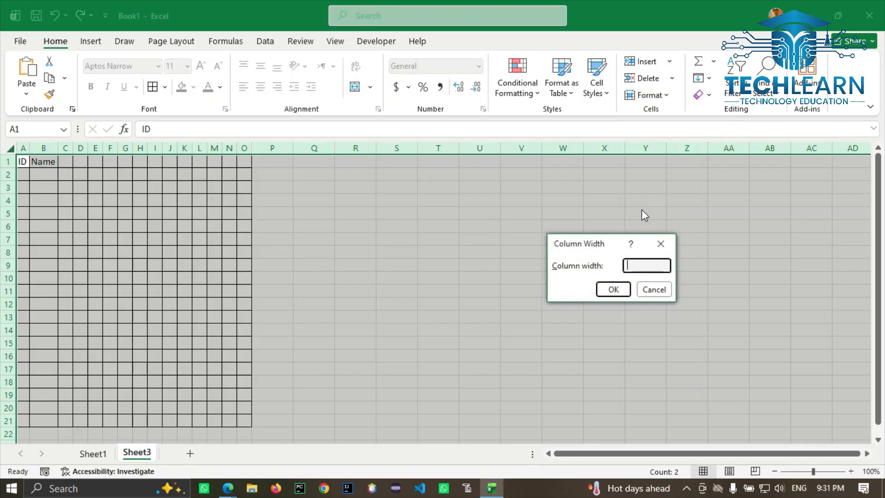
{"action": "left_click", "coordinate": [612, 289]}
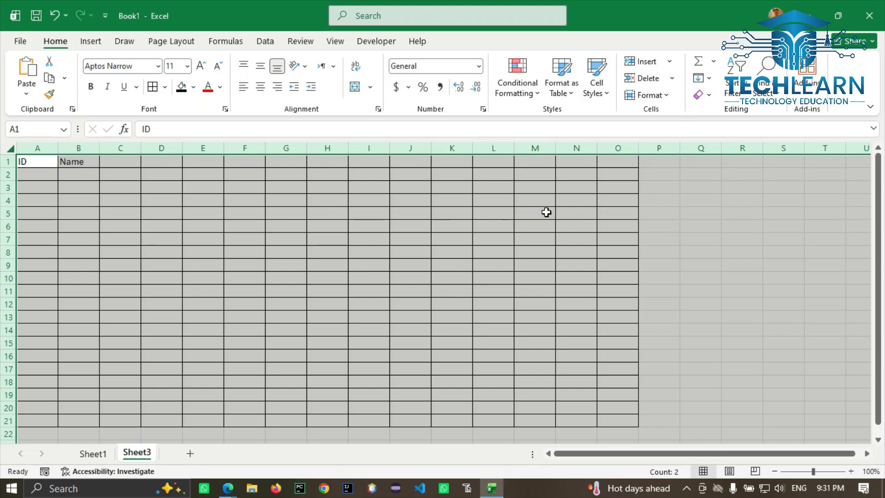
Step: On Sheet1, AutoFit the row height of header cells F4:L4
{"action": "left_click", "coordinate": [94, 453]}
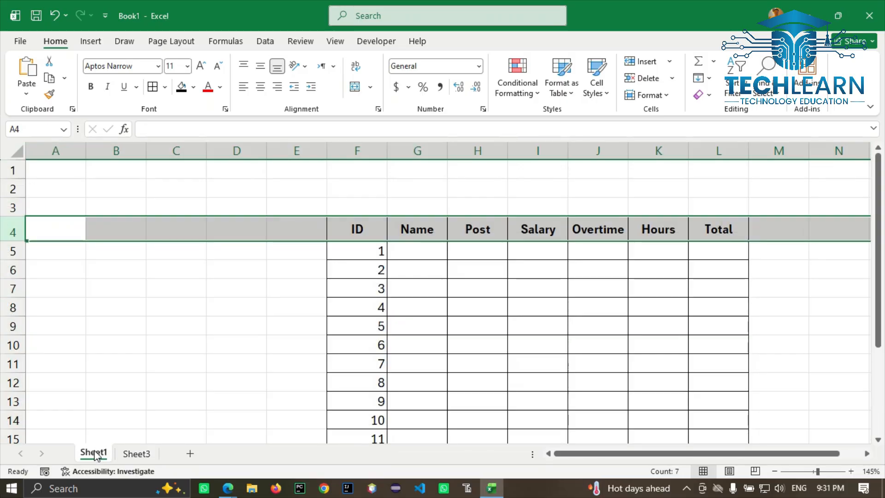
{"action": "left_click_drag", "start_coordinate": [348, 229], "coordinate": [691, 227]}
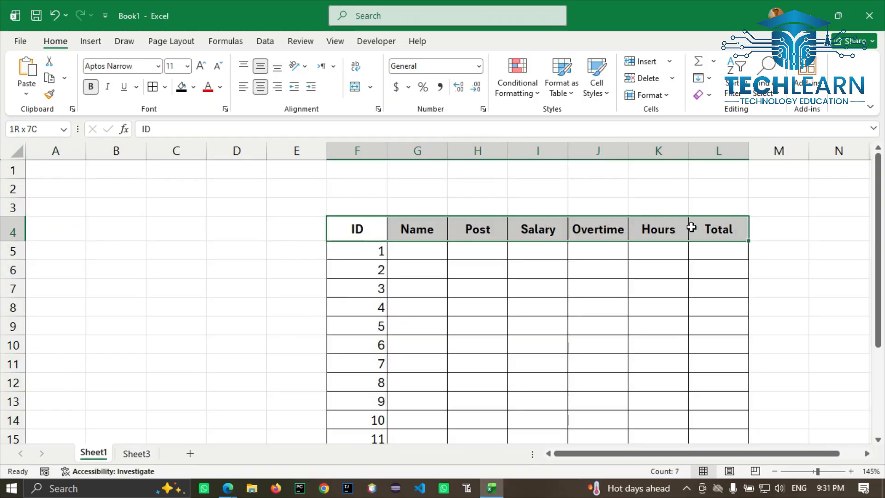
{"action": "left_click", "coordinate": [667, 95]}
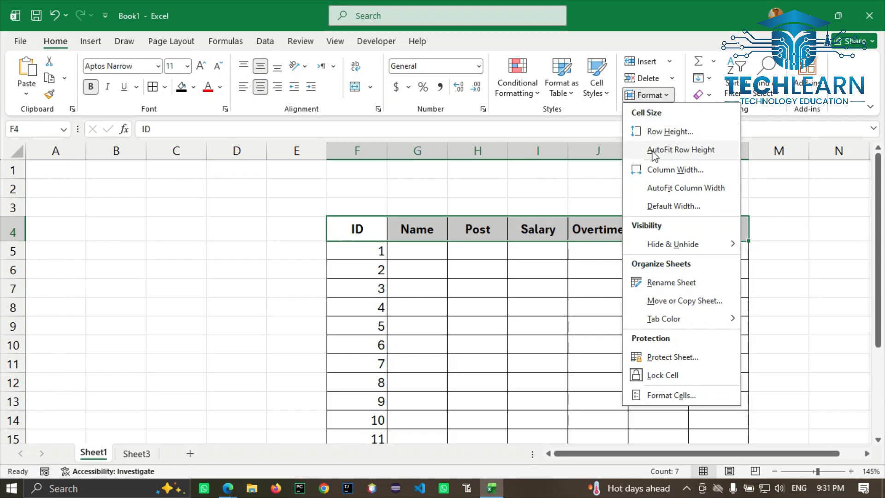
{"action": "left_click", "coordinate": [697, 152]}
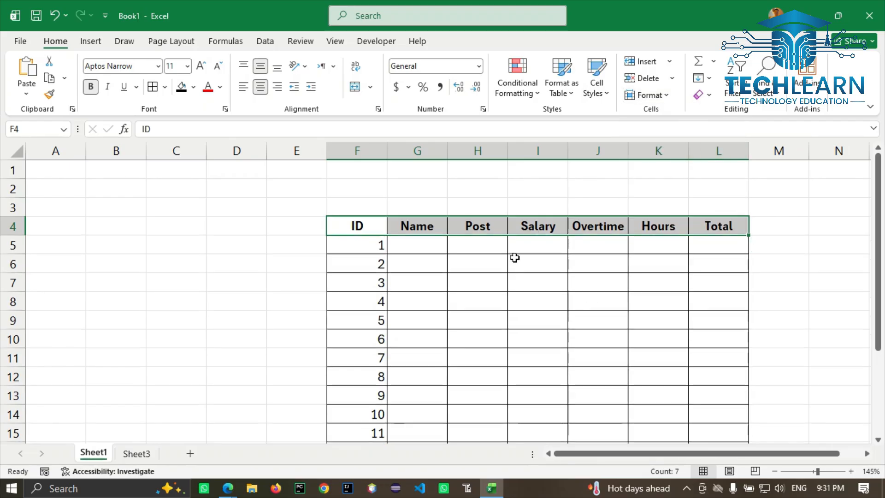
{"action": "left_click", "coordinate": [663, 95]}
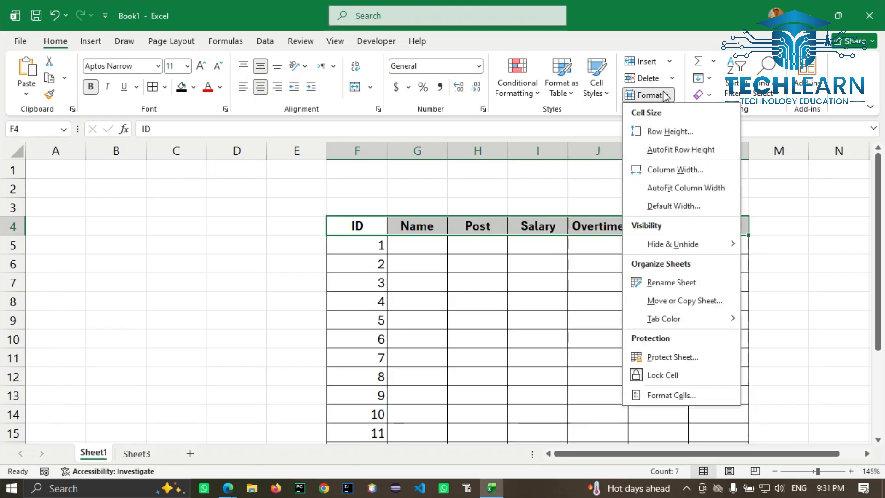
{"action": "mouse_move", "coordinate": [659, 245]}
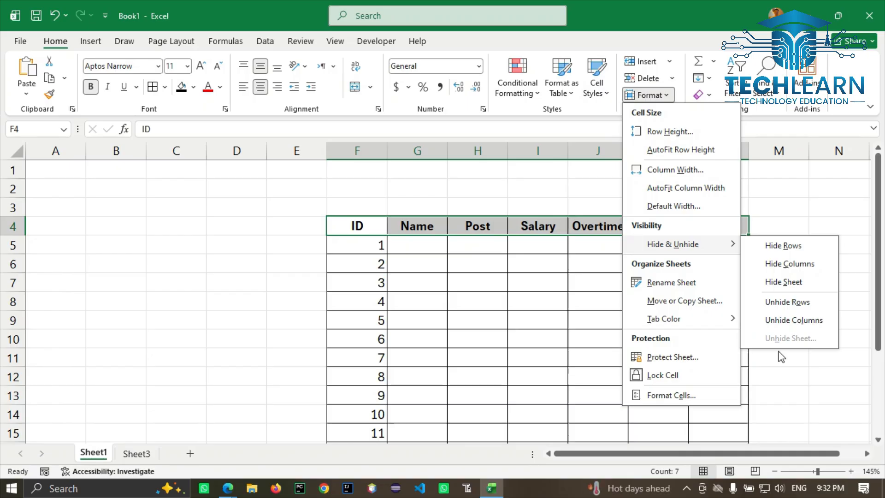
Step: Select rows 6–9 and hide them with Hide Rows
{"action": "left_click", "coordinate": [484, 360]}
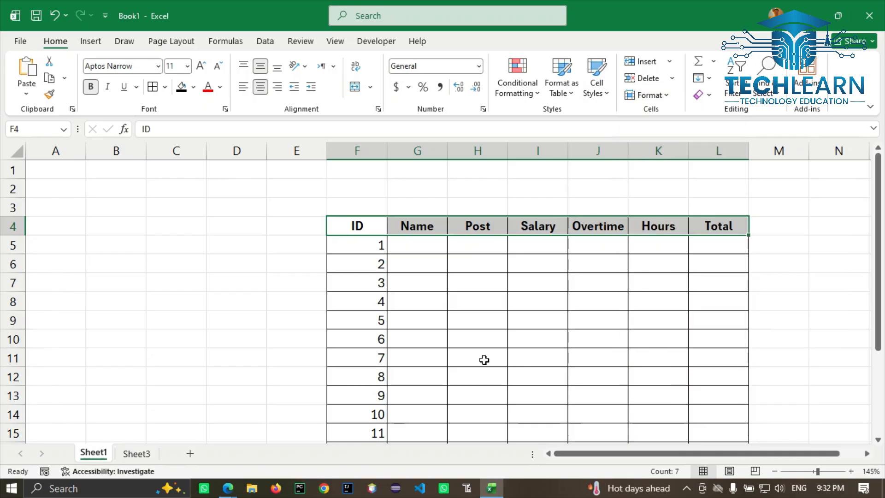
{"action": "left_click", "coordinate": [20, 265]}
{"action": "left_click_drag", "start_coordinate": [20, 265], "coordinate": [13, 324]}
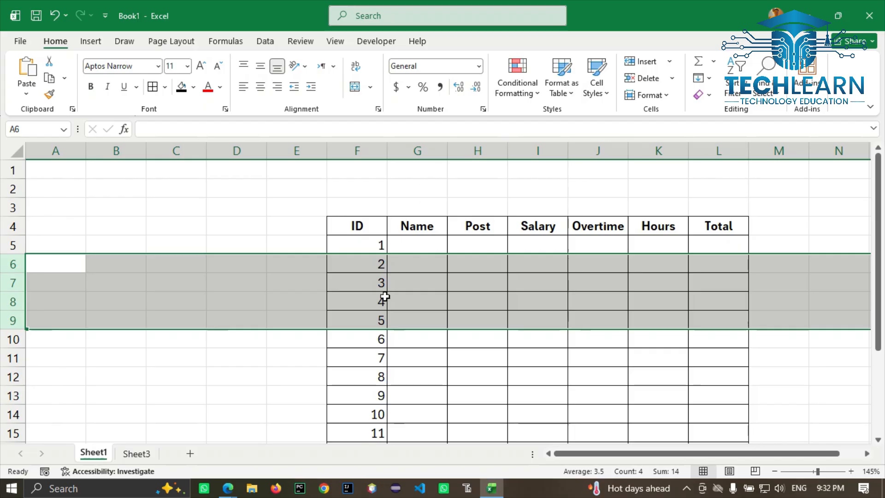
{"action": "left_click", "coordinate": [654, 94]}
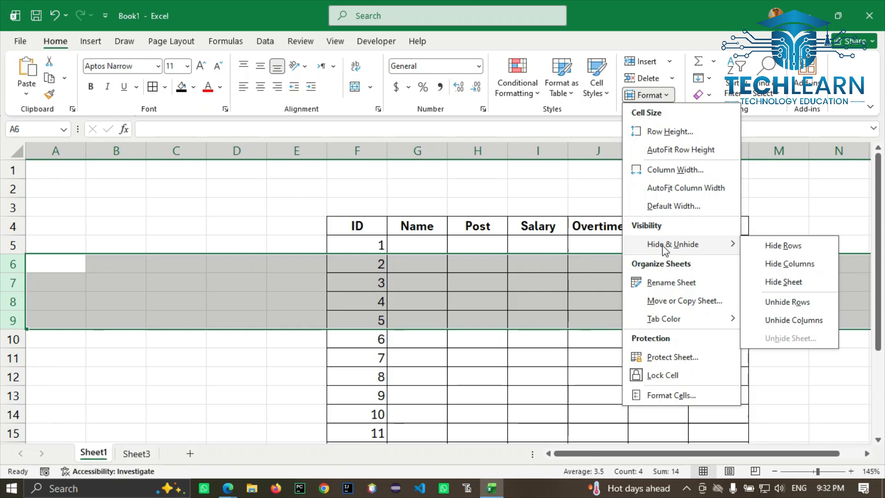
{"action": "left_click", "coordinate": [782, 246]}
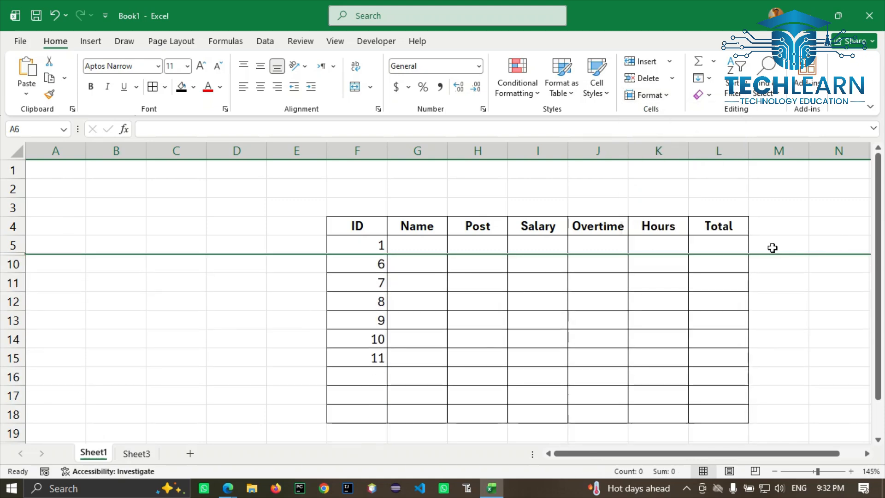
Step: Check the gap by selecting F5, F10 and rows 5 and 10 around the hidden rows
{"action": "left_click", "coordinate": [443, 287]}
{"action": "left_click", "coordinate": [374, 251]}
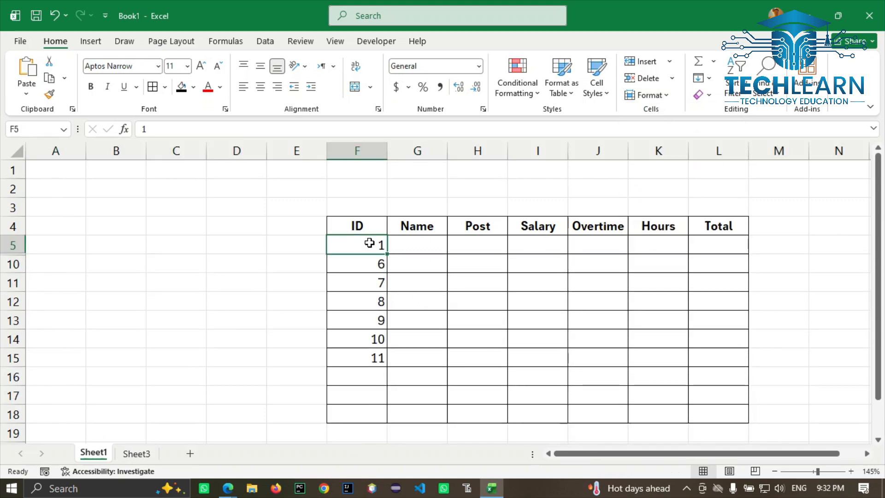
{"action": "left_click", "coordinate": [357, 259]}
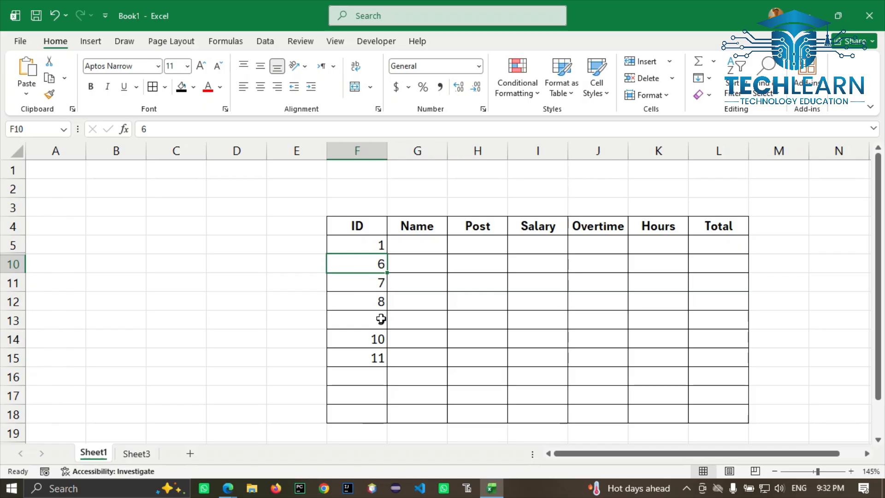
{"action": "left_click", "coordinate": [10, 244]}
{"action": "left_click", "coordinate": [10, 262]}
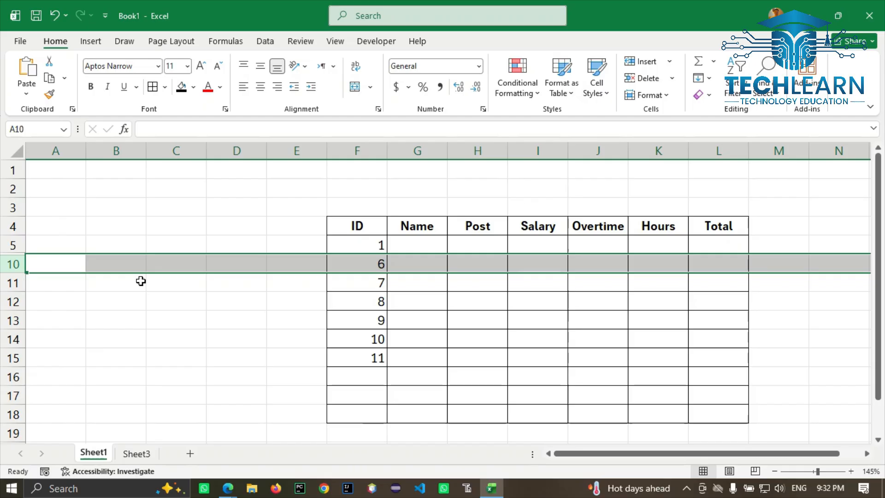
Step: Select A5:A10 across the hidden rows and unhide rows 6–9
{"action": "left_click_drag", "start_coordinate": [132, 334], "coordinate": [128, 213]}
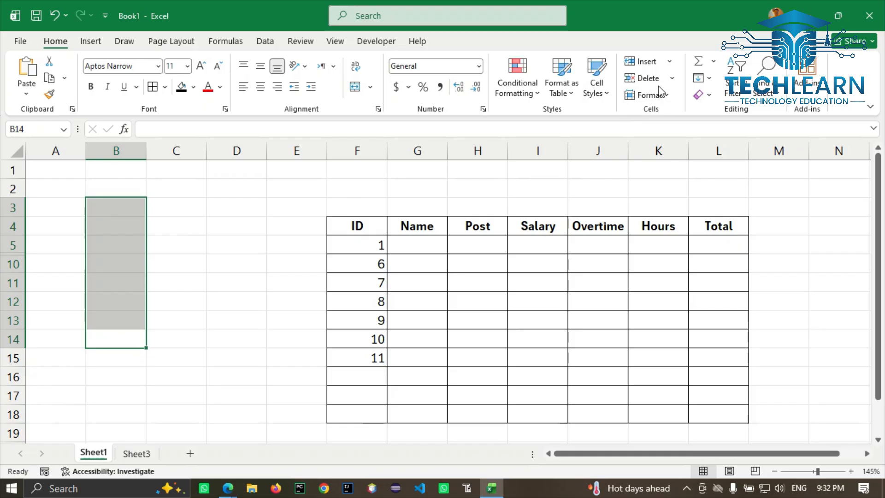
{"action": "left_click_drag", "start_coordinate": [292, 308], "coordinate": [304, 207]}
{"action": "left_click_drag", "start_coordinate": [599, 281], "coordinate": [654, 228]}
{"action": "left_click_drag", "start_coordinate": [811, 265], "coordinate": [813, 244]}
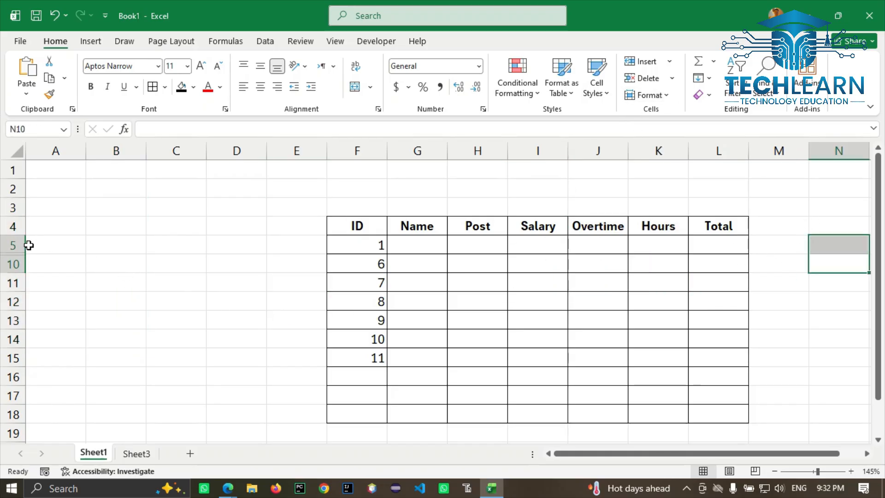
{"action": "left_click_drag", "start_coordinate": [43, 243], "coordinate": [43, 266]}
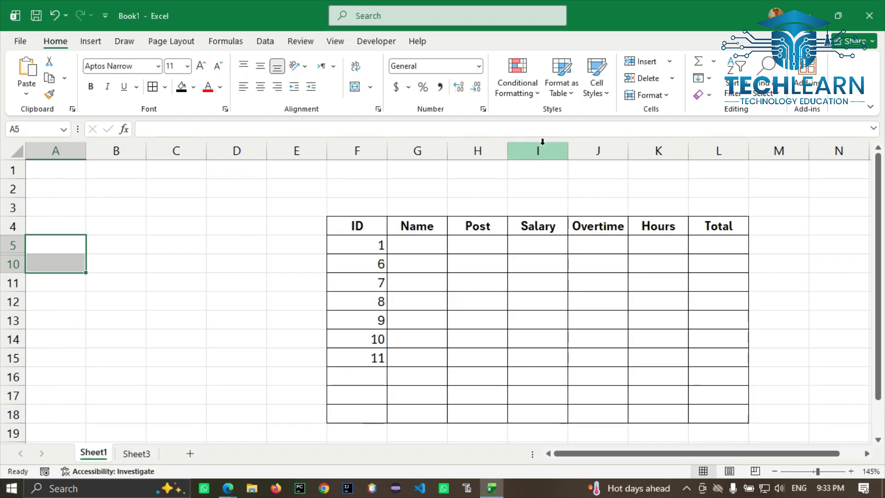
{"action": "left_click", "coordinate": [656, 94]}
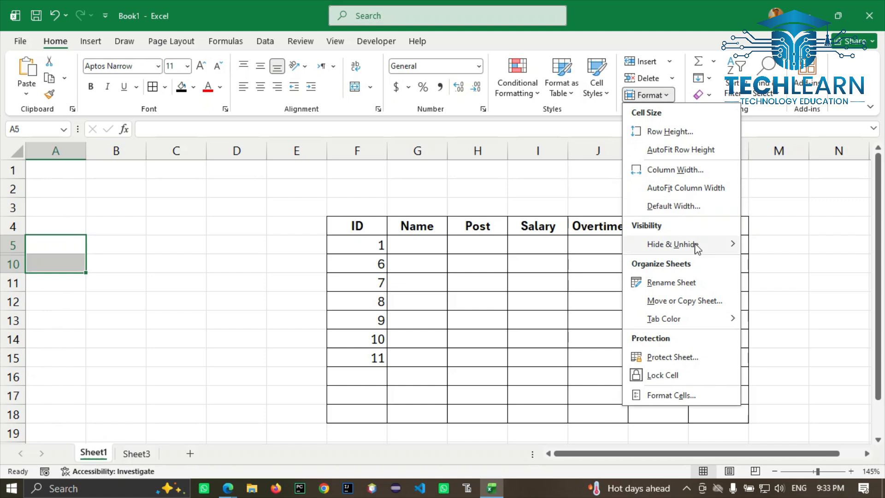
{"action": "mouse_move", "coordinate": [695, 248]}
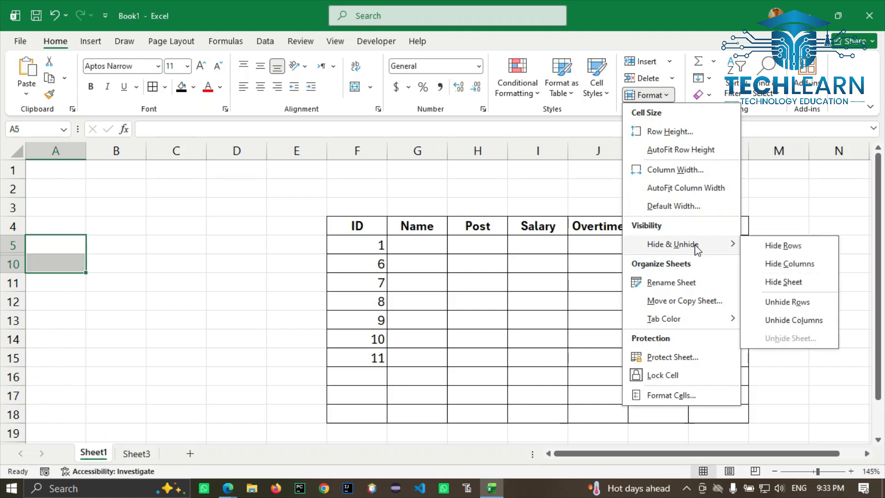
{"action": "left_click", "coordinate": [788, 302]}
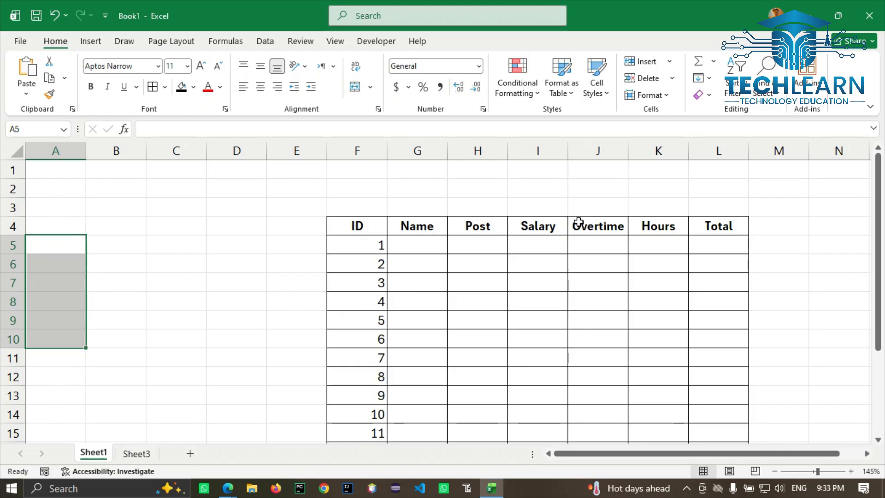
{"action": "left_click", "coordinate": [579, 223]}
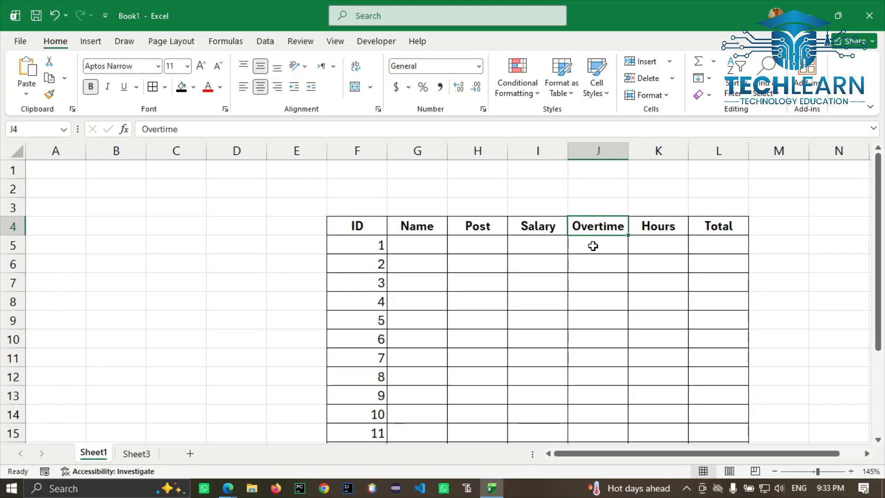
{"action": "left_click", "coordinate": [646, 99]}
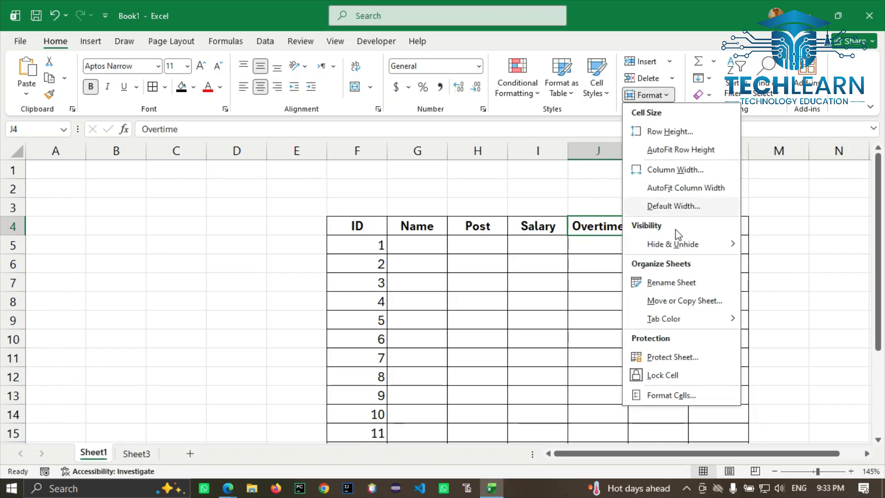
{"action": "mouse_move", "coordinate": [699, 243]}
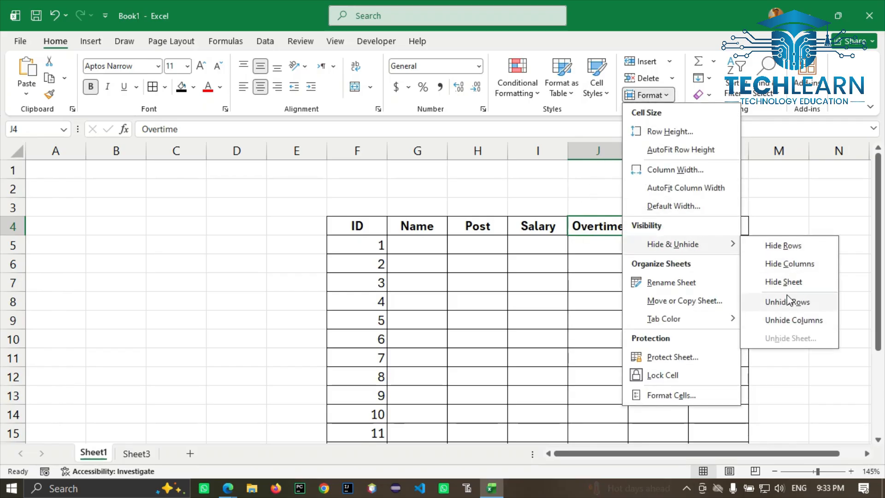
{"action": "left_click", "coordinate": [779, 267]}
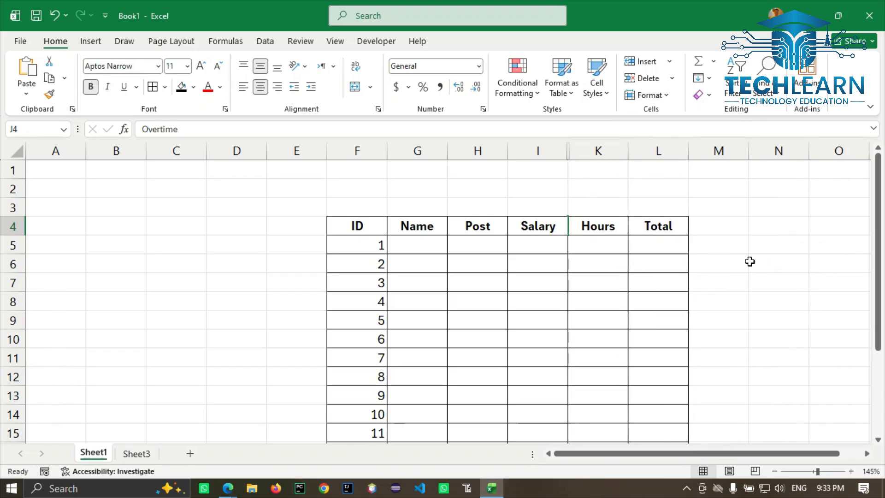
{"action": "left_click", "coordinate": [771, 258]}
{"action": "left_click_drag", "start_coordinate": [679, 187], "coordinate": [484, 201]}
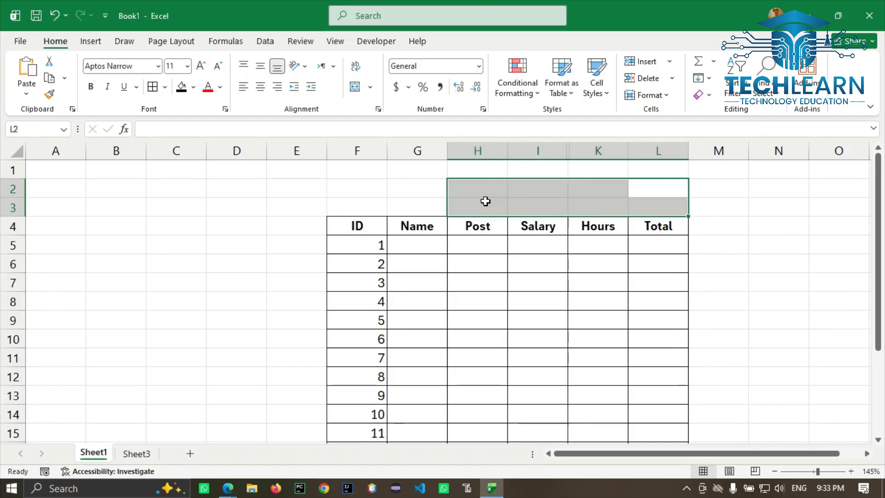
{"action": "left_click", "coordinate": [650, 95]}
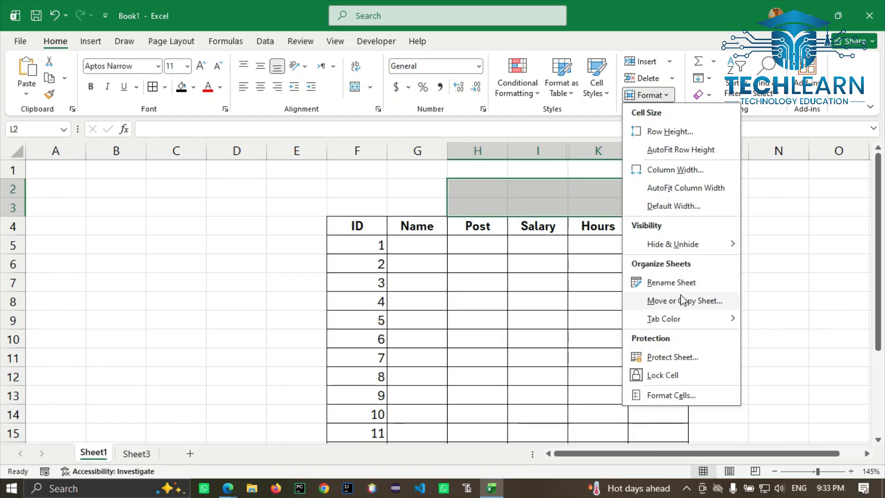
{"action": "mouse_move", "coordinate": [724, 245]}
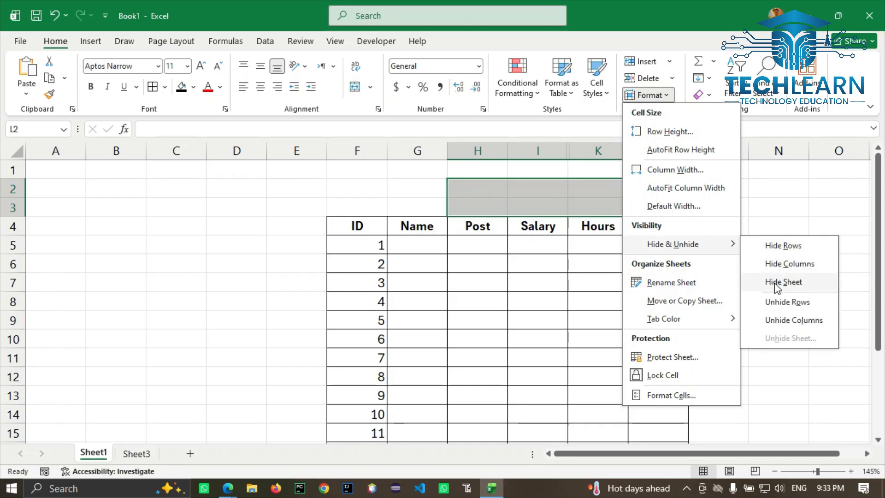
{"action": "left_click", "coordinate": [783, 322]}
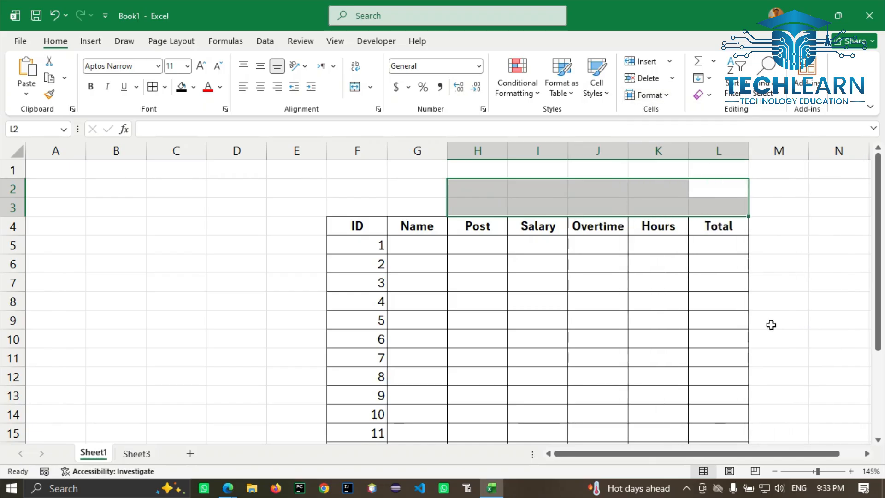
Step: Hide Sheet3 with Hide Sheet
{"action": "left_click", "coordinate": [134, 455]}
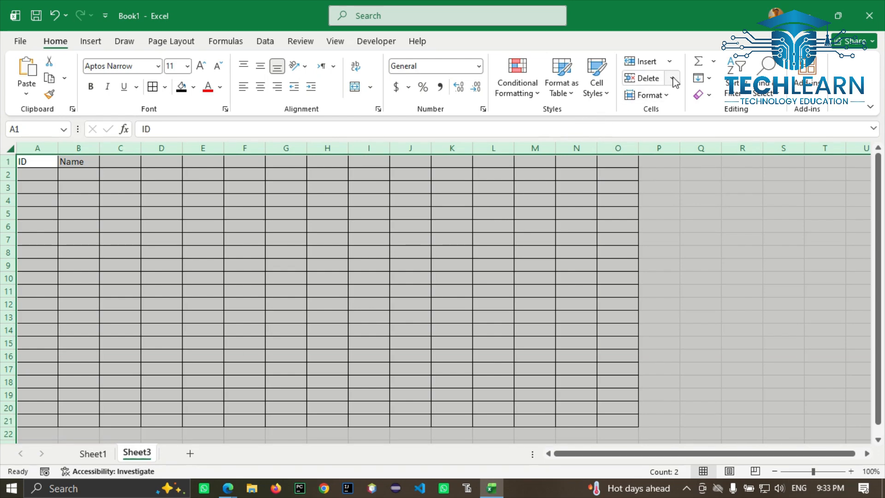
{"action": "left_click", "coordinate": [649, 95]}
{"action": "mouse_move", "coordinate": [683, 244]}
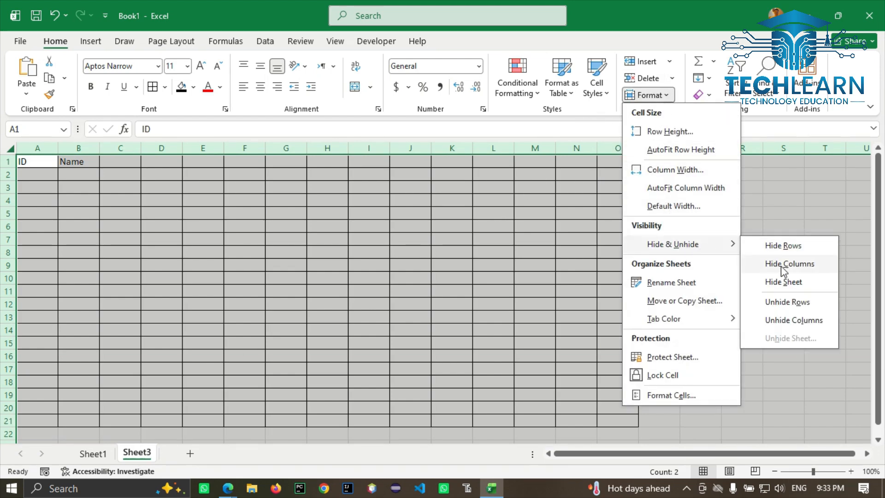
{"action": "left_click", "coordinate": [782, 282]}
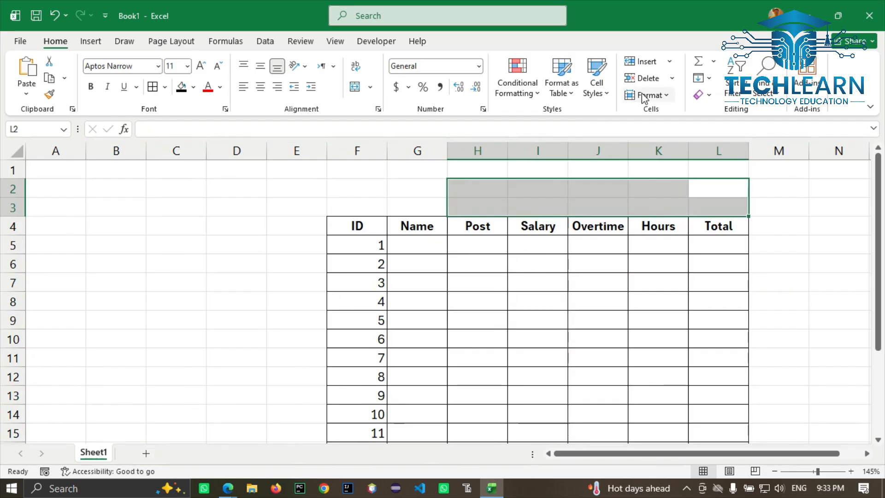
Step: Add a new blank Sheet4 and hide it too
{"action": "left_click", "coordinate": [145, 453]}
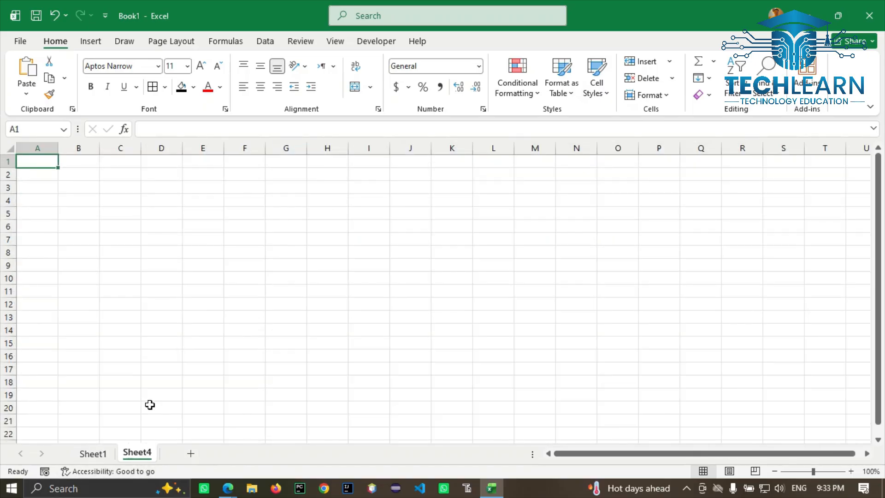
{"action": "left_click", "coordinate": [671, 97]}
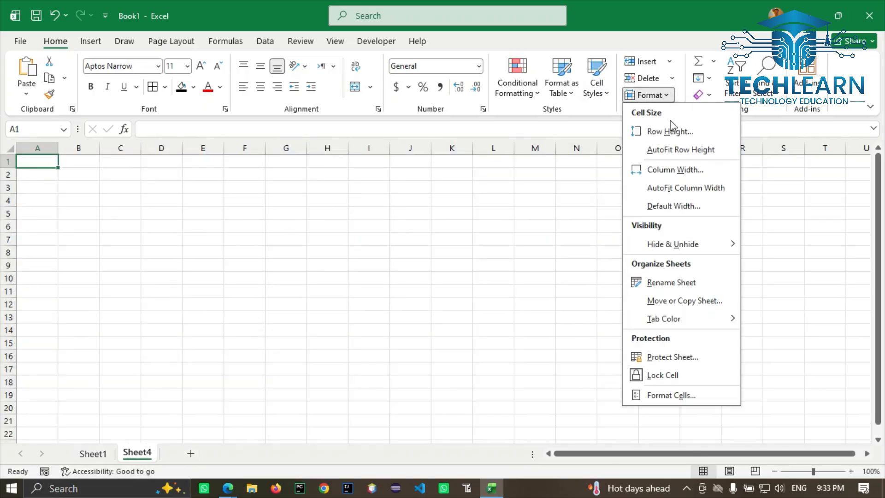
{"action": "mouse_move", "coordinate": [673, 244]}
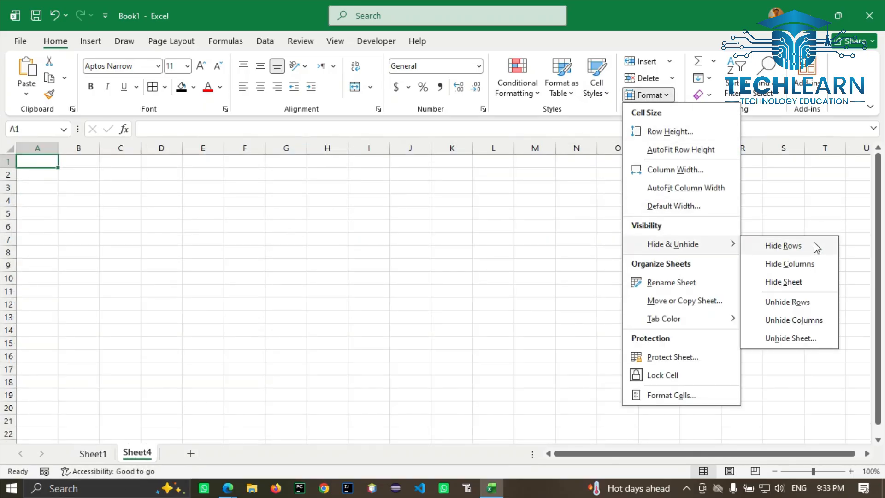
{"action": "left_click", "coordinate": [788, 282]}
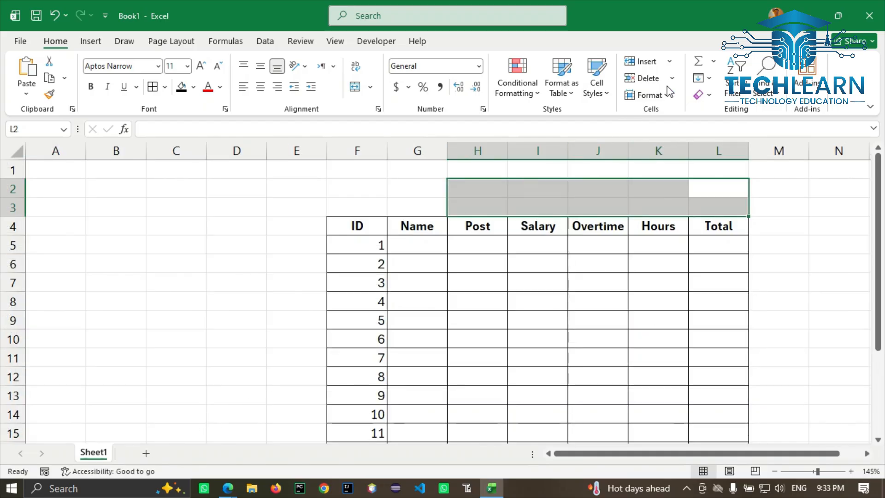
Step: Unhide Sheet3 from the hidden-sheets list, then return to Sheet1
{"action": "left_click", "coordinate": [647, 95]}
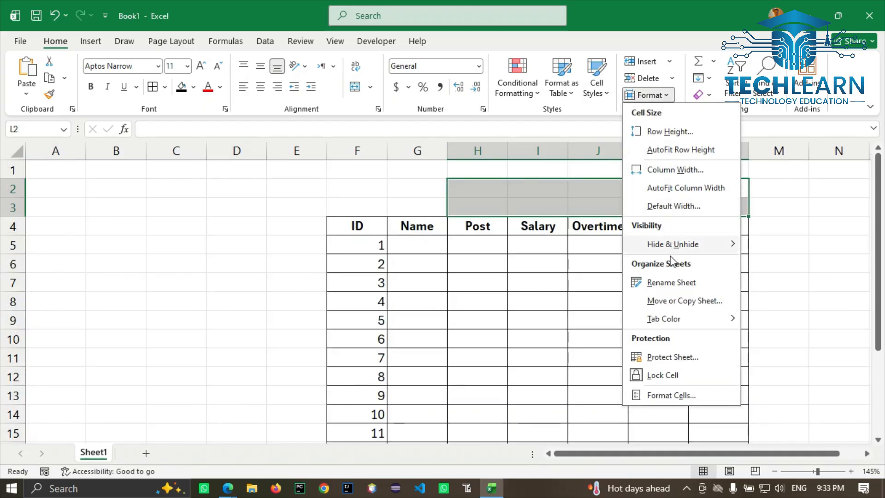
{"action": "mouse_move", "coordinate": [694, 246]}
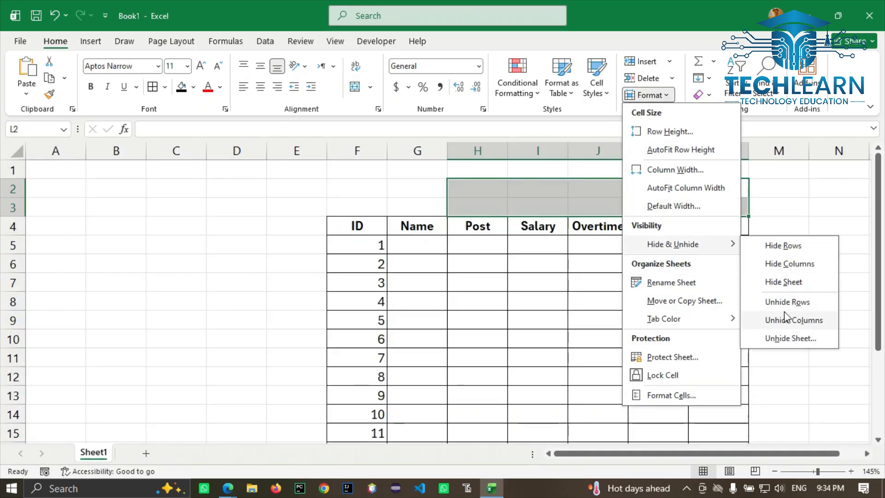
{"action": "left_click", "coordinate": [787, 338]}
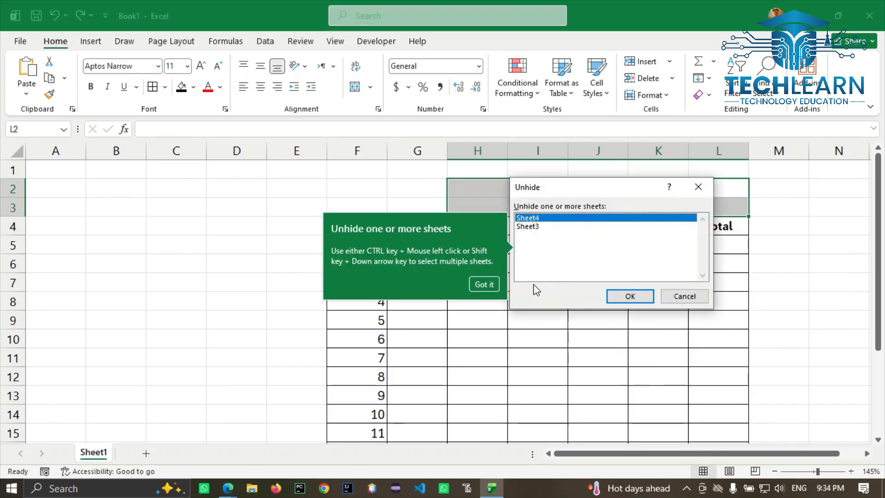
{"action": "left_click", "coordinate": [527, 227]}
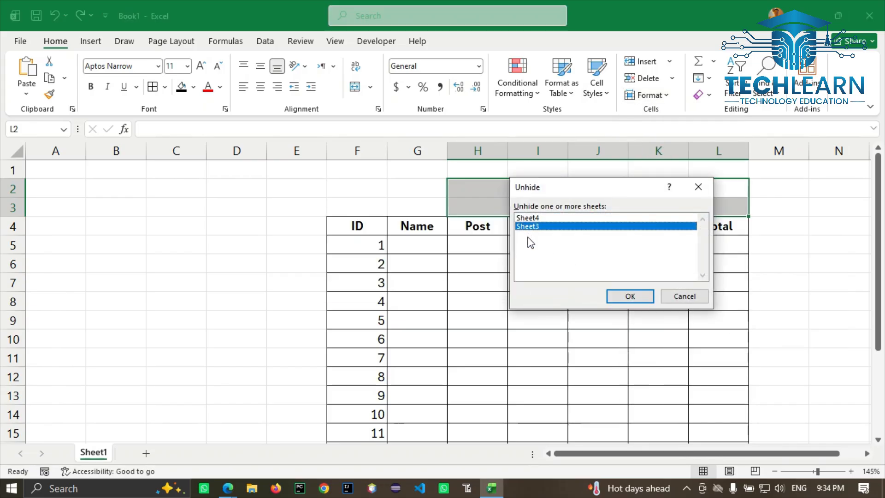
{"action": "left_click", "coordinate": [526, 218]}
{"action": "left_click", "coordinate": [527, 227]}
{"action": "left_click", "coordinate": [639, 299]}
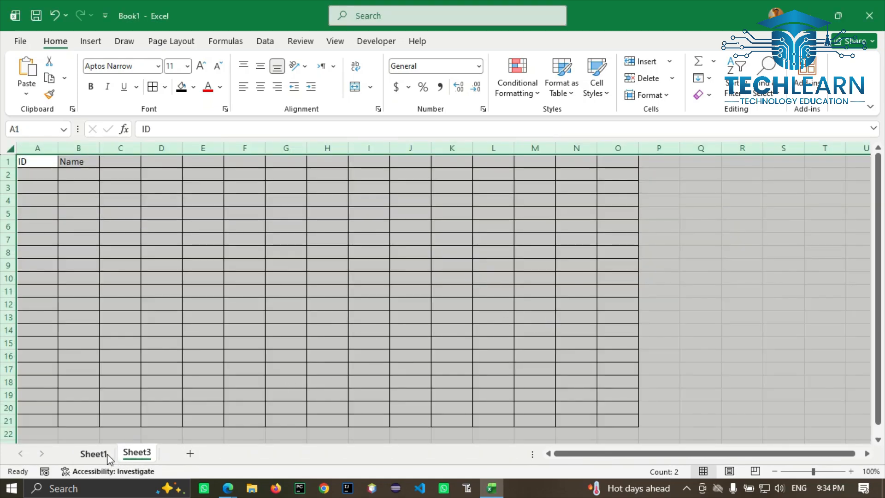
{"action": "left_click", "coordinate": [94, 454]}
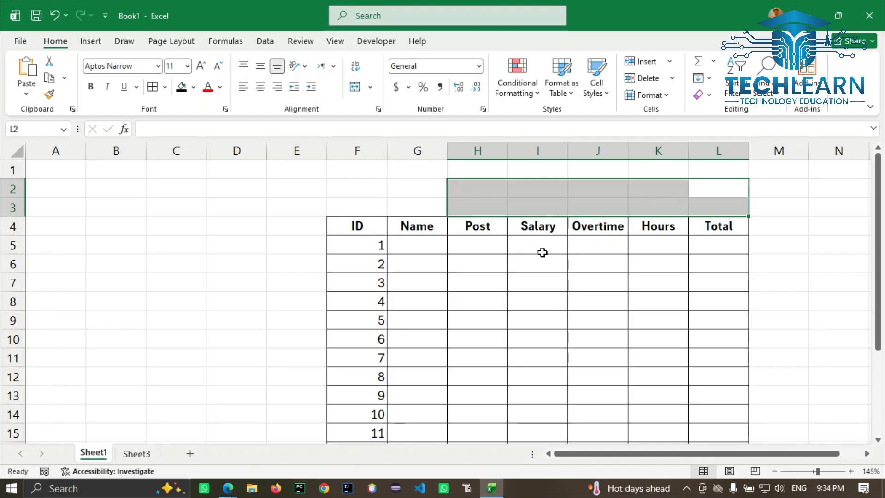
{"action": "left_click", "coordinate": [650, 94]}
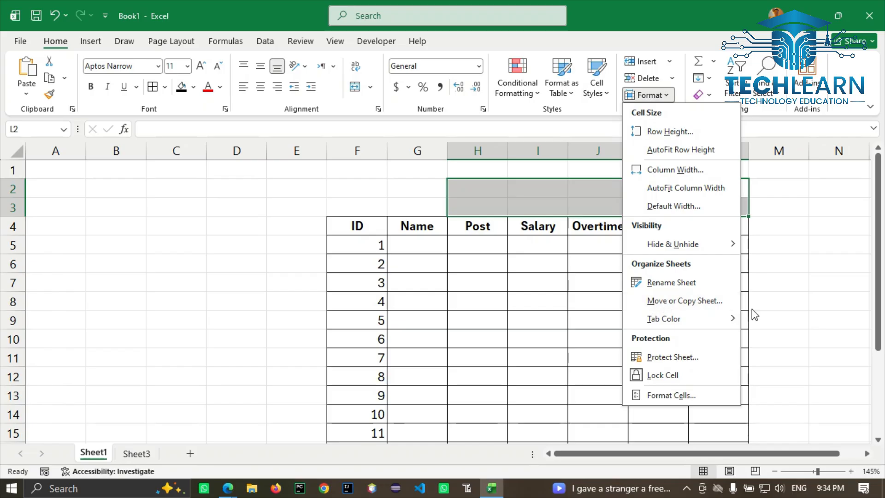
{"action": "left_click", "coordinate": [779, 295]}
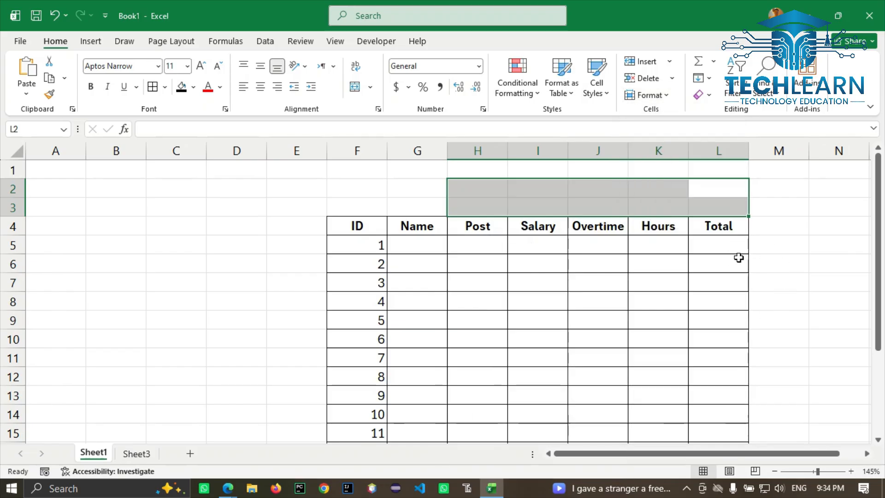
Step: Change the Sheet1 tab's name to 'Employee Data', replacing a mistyped first attempt
{"action": "right_click", "coordinate": [92, 458]}
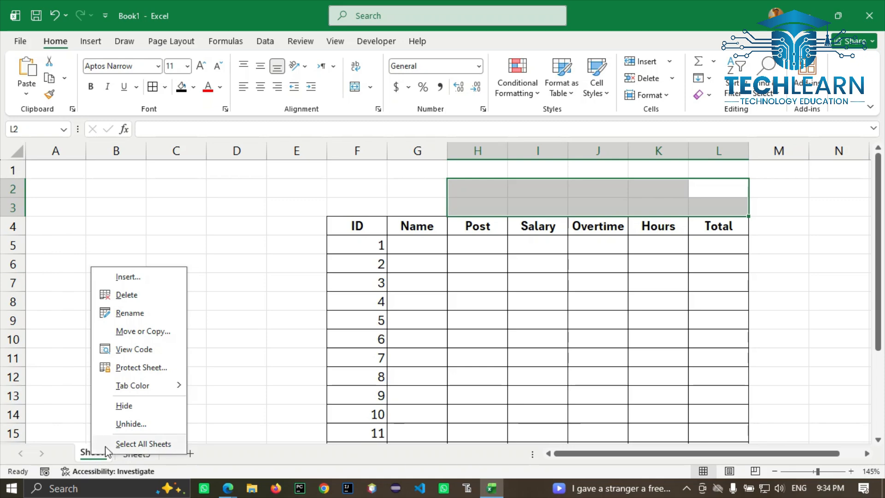
{"action": "left_click", "coordinate": [130, 314]}
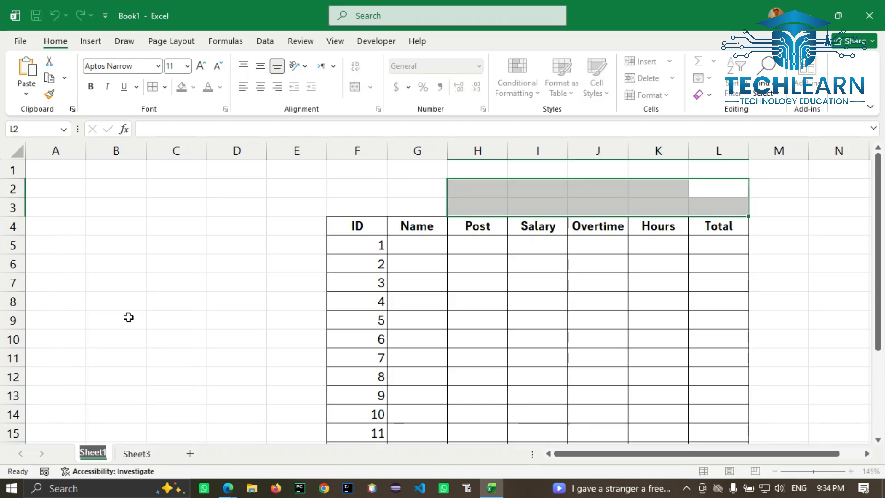
{"action": "type", "text": "Reus"}
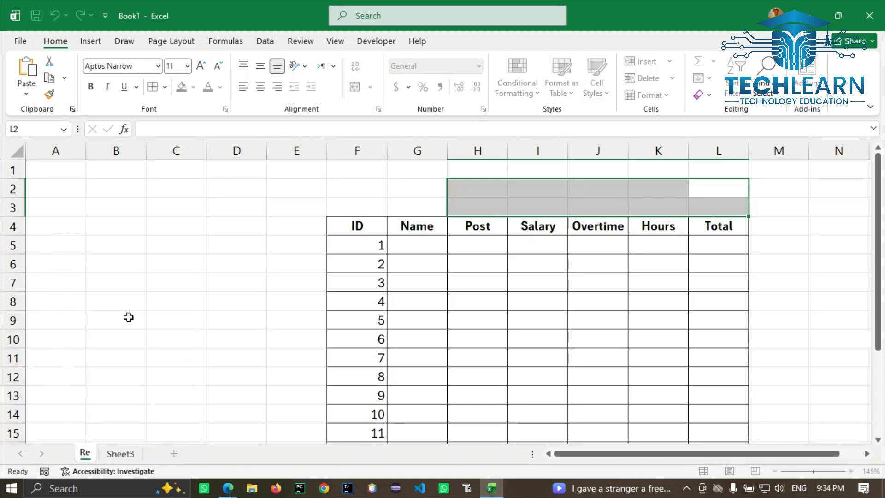
{"action": "key", "text": "BackSpace"}
{"action": "key", "text": "BackSpace"}
{"action": "type", "text": "sult"}
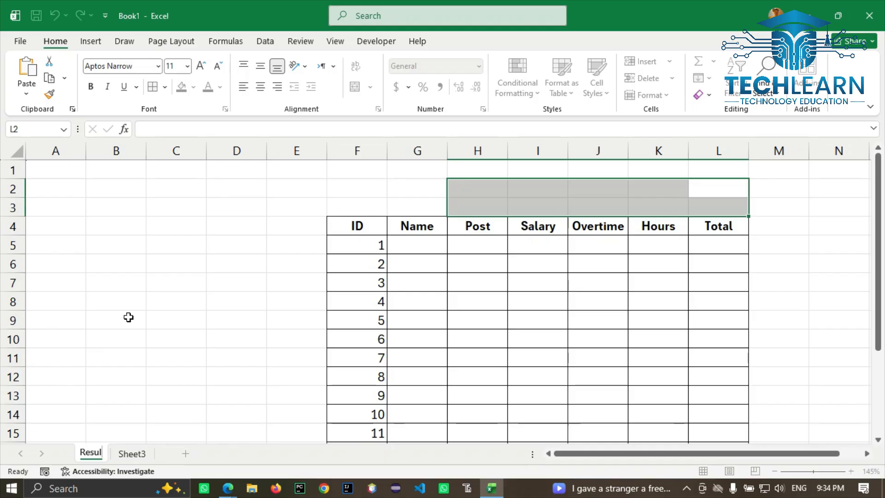
{"action": "key", "text": "BackSpace"}
{"action": "key", "text": "BackSpace"}
{"action": "key", "text": "BackSpace"}
{"action": "key", "text": "BackSpace"}
{"action": "key", "text": "BackSpace"}
{"action": "key", "text": "BackSpace"}
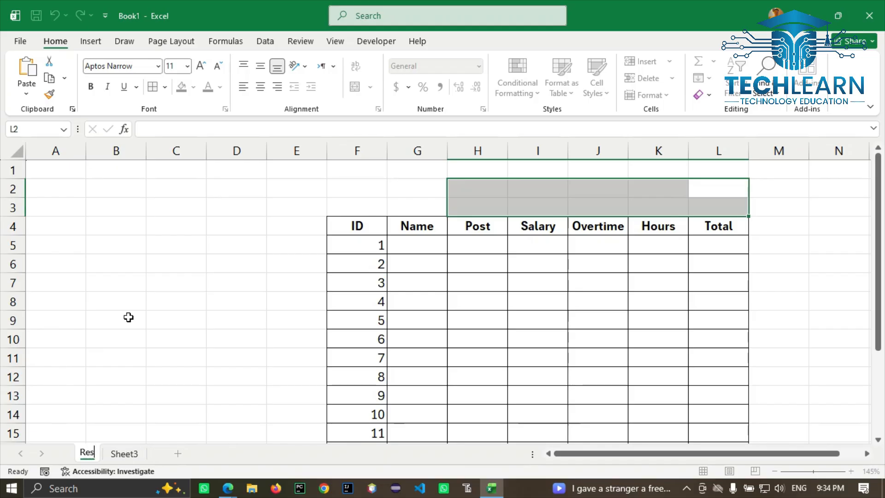
{"action": "type", "text": "Employ"}
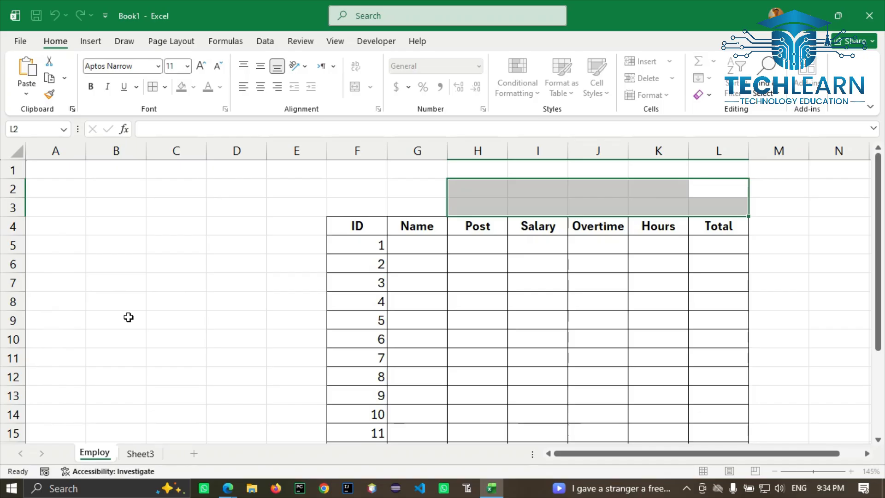
{"action": "type", "text": "ee Data"}
{"action": "key", "text": "Return"}
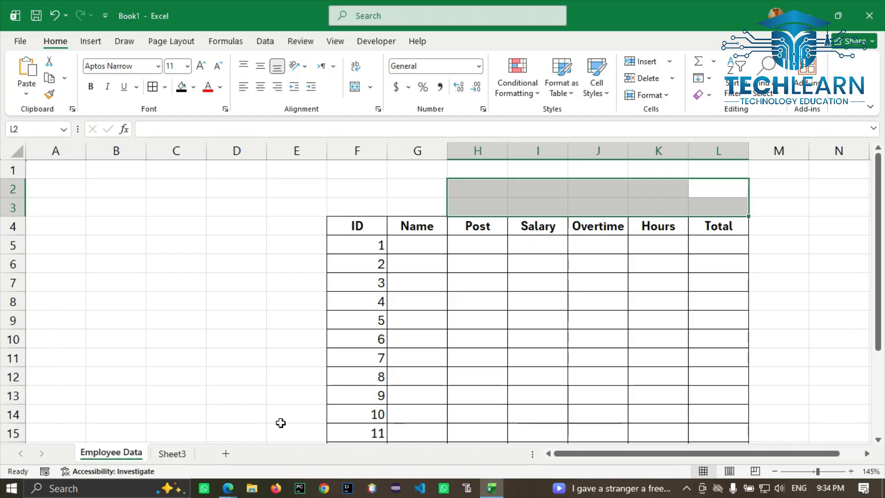
Step: Give the Employee Data sheet tab a light blue tab colour
{"action": "right_click", "coordinate": [119, 454]}
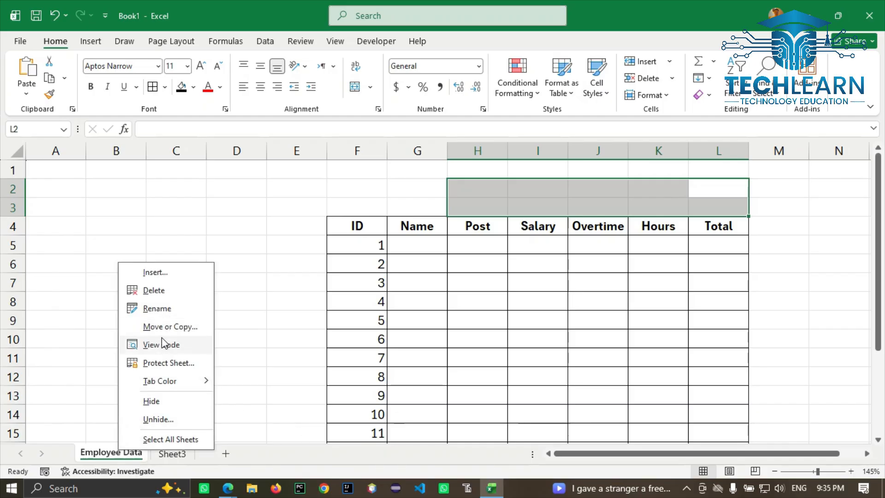
{"action": "mouse_move", "coordinate": [175, 381]}
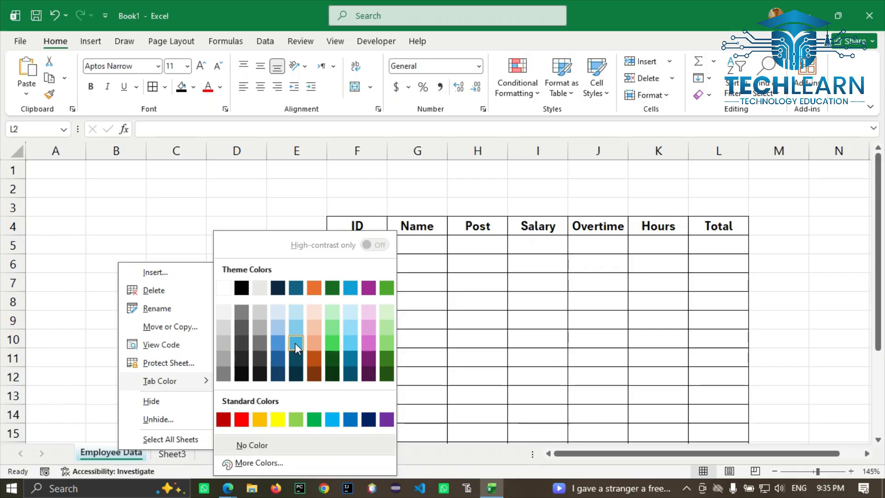
{"action": "left_click", "coordinate": [295, 343]}
Step: Go to Sheet3, the sheet with the ID and Name grid
{"action": "left_click", "coordinate": [175, 453]}
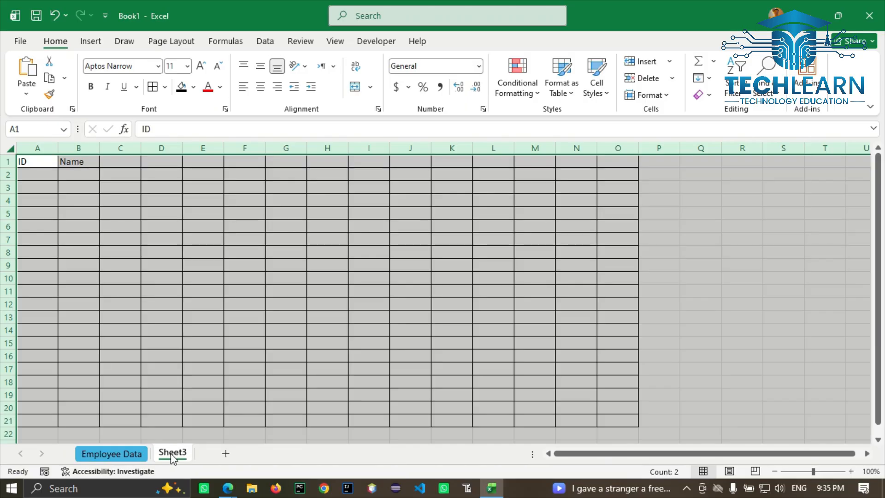
{"action": "left_click", "coordinate": [111, 454]}
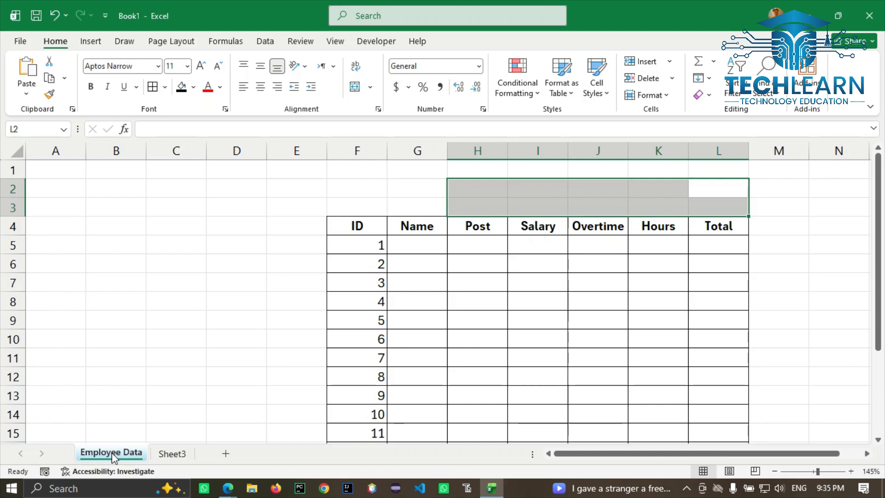
{"action": "left_click", "coordinate": [166, 454]}
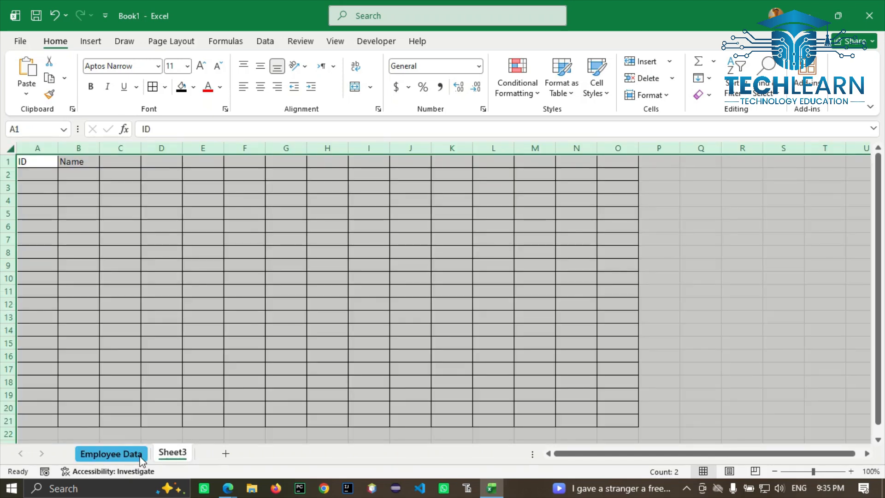
Step: Rename Sheet3 to 'Next Data'
{"action": "right_click", "coordinate": [178, 452]}
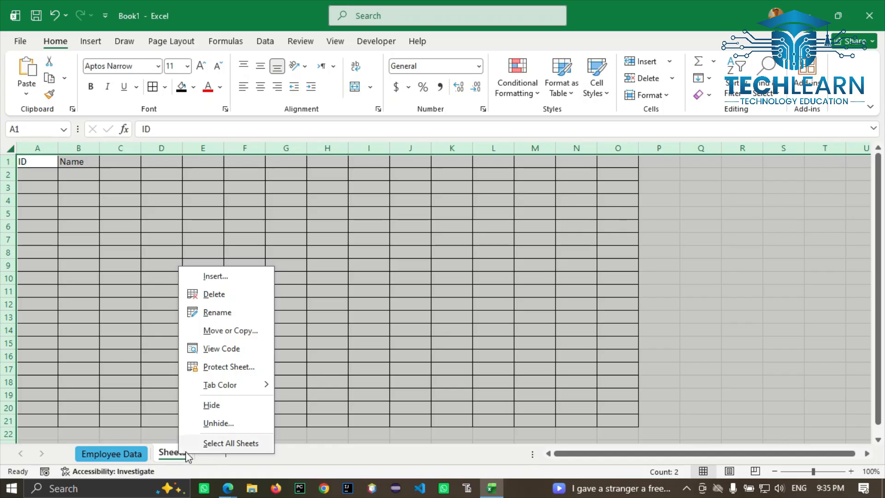
{"action": "left_click", "coordinate": [220, 313]}
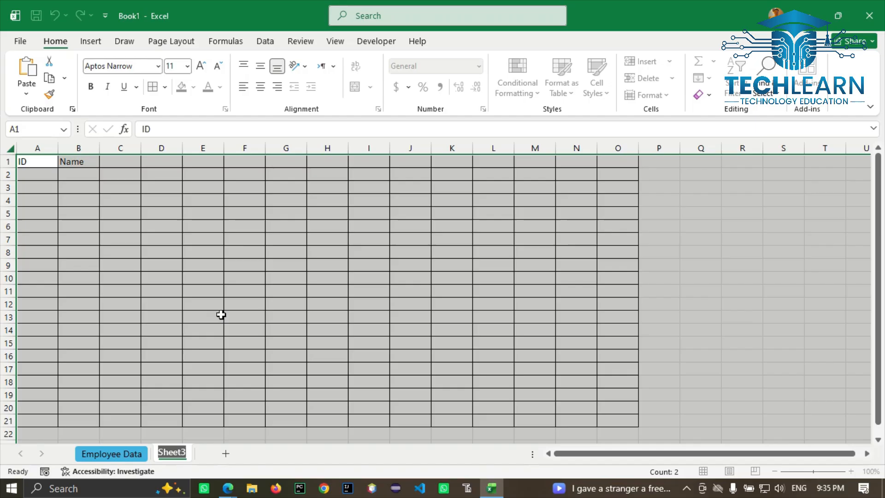
{"action": "type", "text": "Next"}
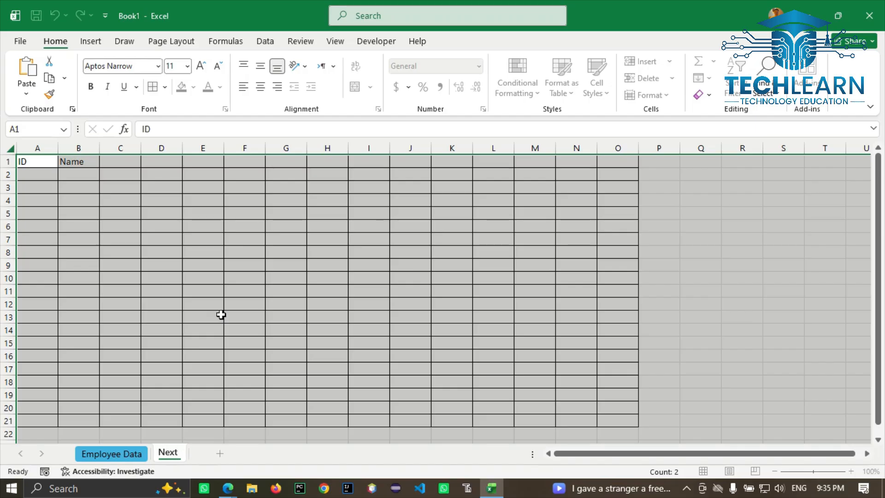
{"action": "type", "text": " Data"}
{"action": "key", "text": "Return"}
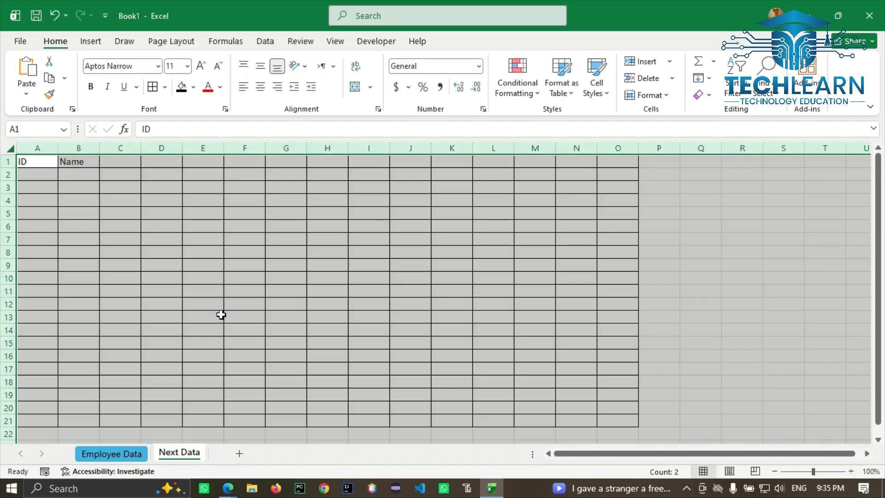
Step: Colour the Next Data sheet tab red
{"action": "right_click", "coordinate": [178, 453]}
{"action": "mouse_move", "coordinate": [266, 383]}
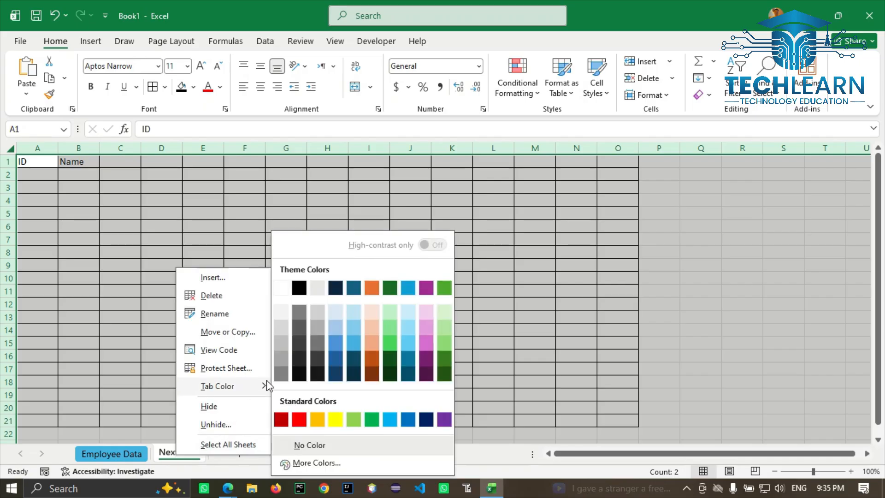
{"action": "left_click", "coordinate": [302, 421]}
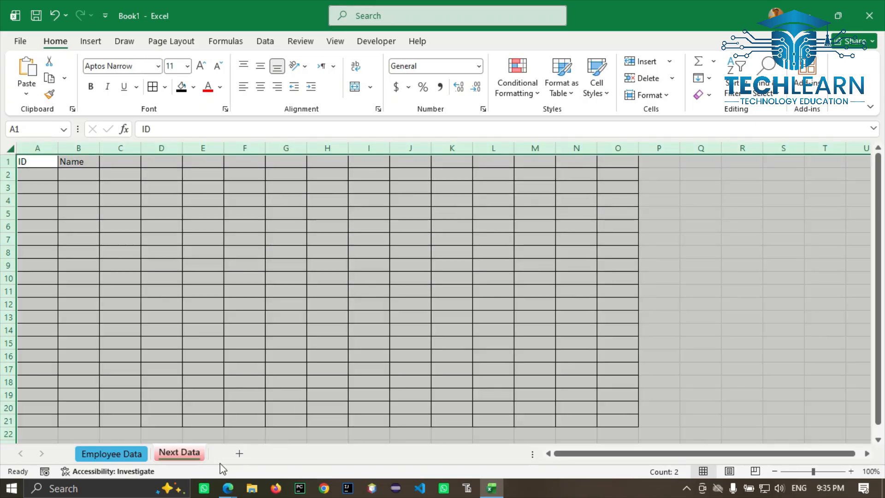
Step: Add a new blank Sheet5 to the workbook and return to it
{"action": "left_click", "coordinate": [239, 454]}
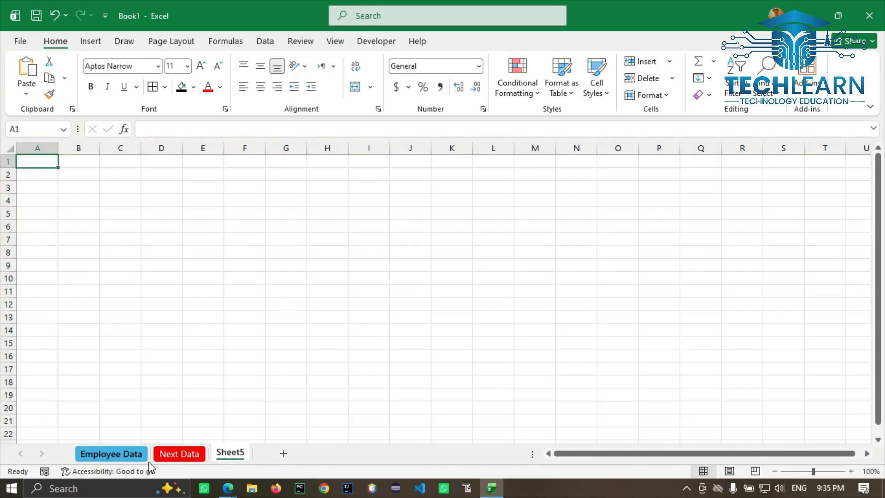
{"action": "left_click", "coordinate": [178, 455]}
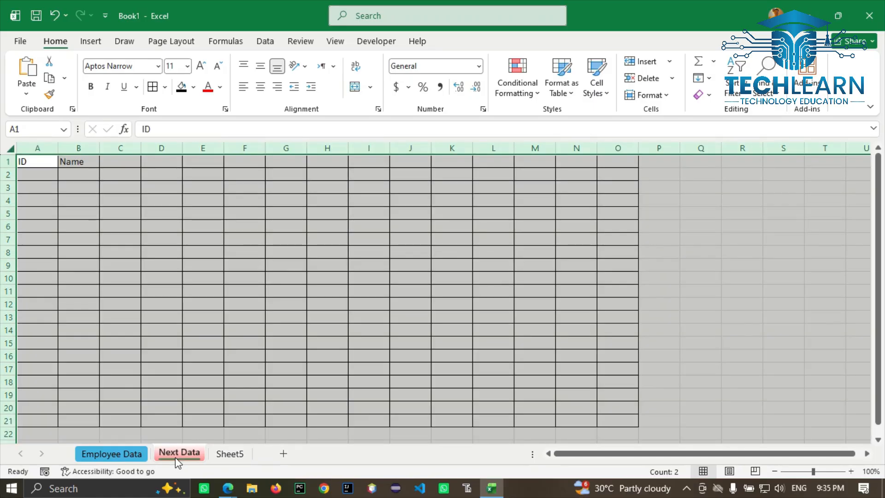
{"action": "left_click", "coordinate": [231, 453]}
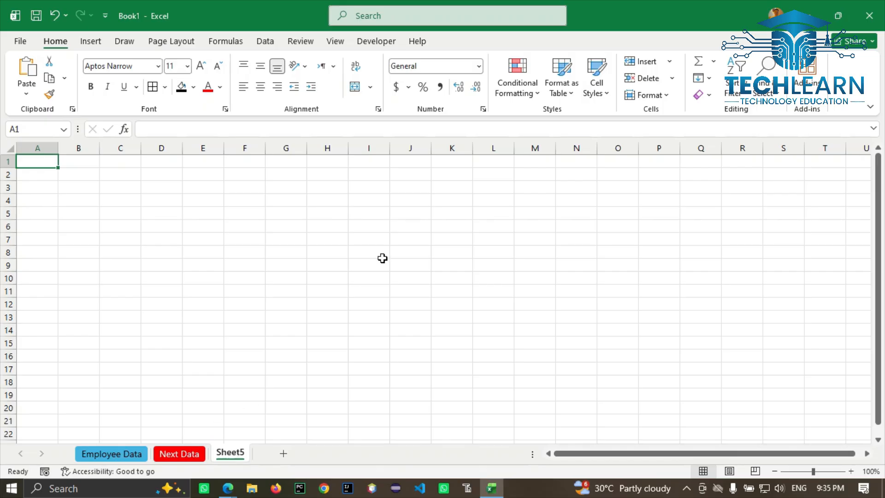
{"action": "left_click", "coordinate": [649, 95]}
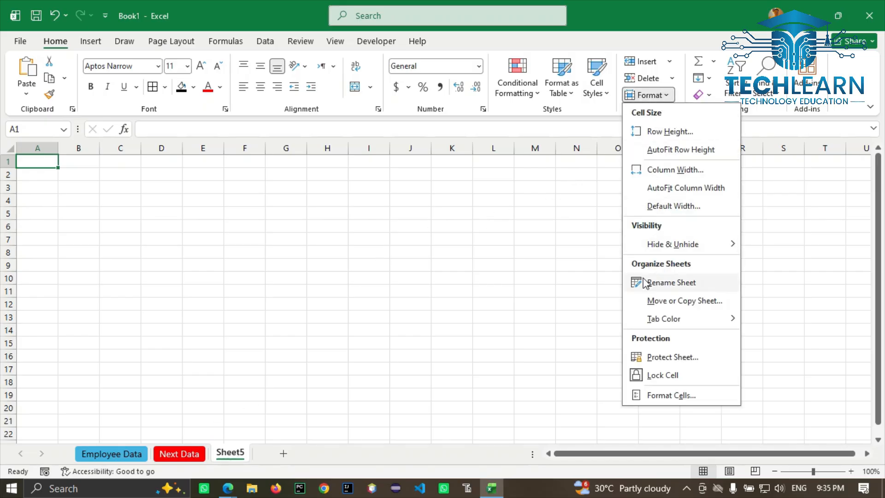
{"action": "left_click", "coordinate": [674, 304]}
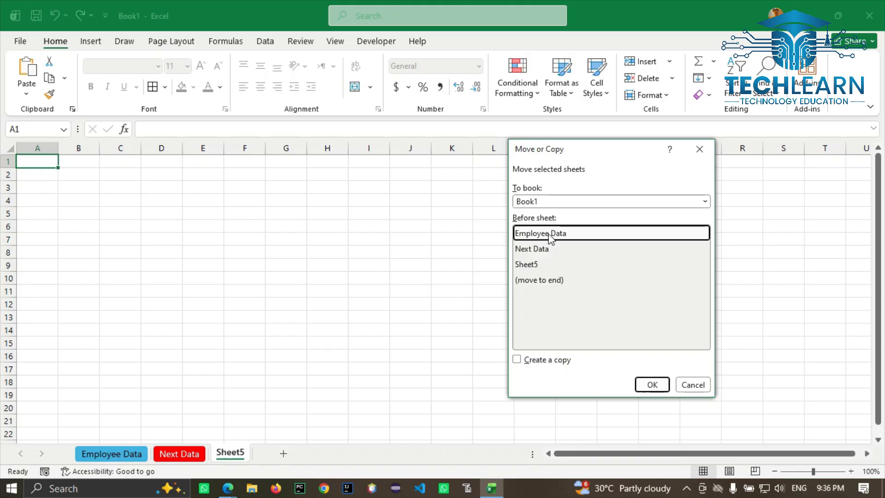
{"action": "left_click", "coordinate": [516, 361]}
{"action": "left_click", "coordinate": [516, 358]}
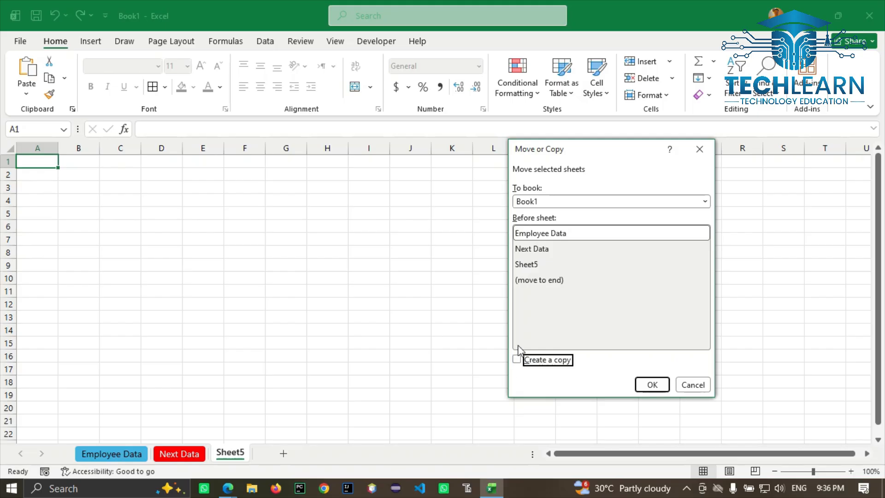
{"action": "left_click", "coordinate": [536, 235]}
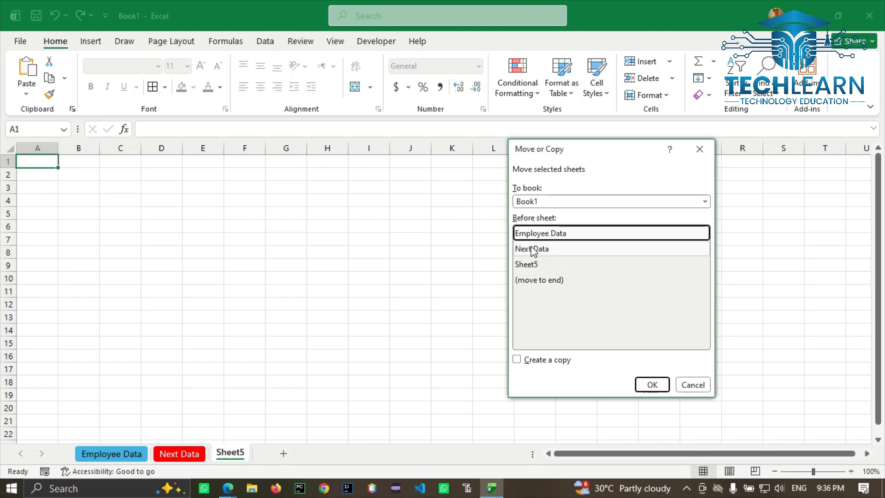
{"action": "left_click", "coordinate": [536, 249]}
{"action": "left_click", "coordinate": [530, 262]}
{"action": "left_click", "coordinate": [533, 248]}
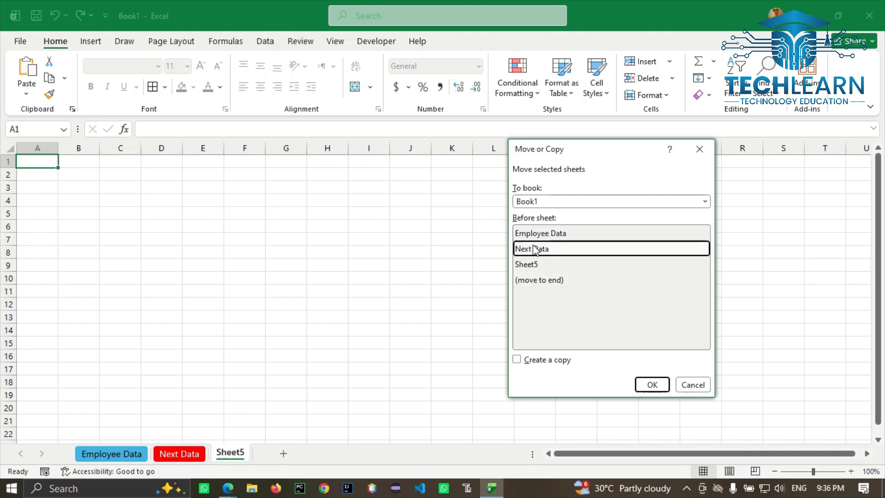
{"action": "left_click", "coordinate": [535, 234]}
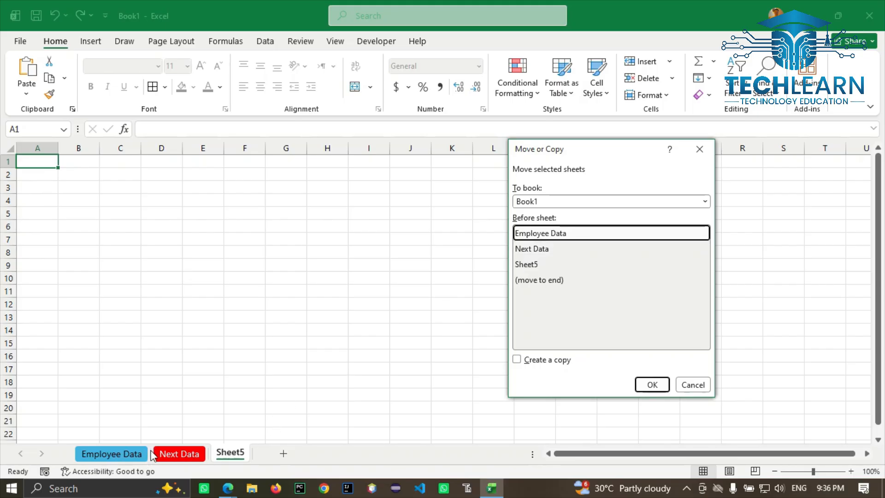
{"action": "left_click", "coordinate": [645, 385]}
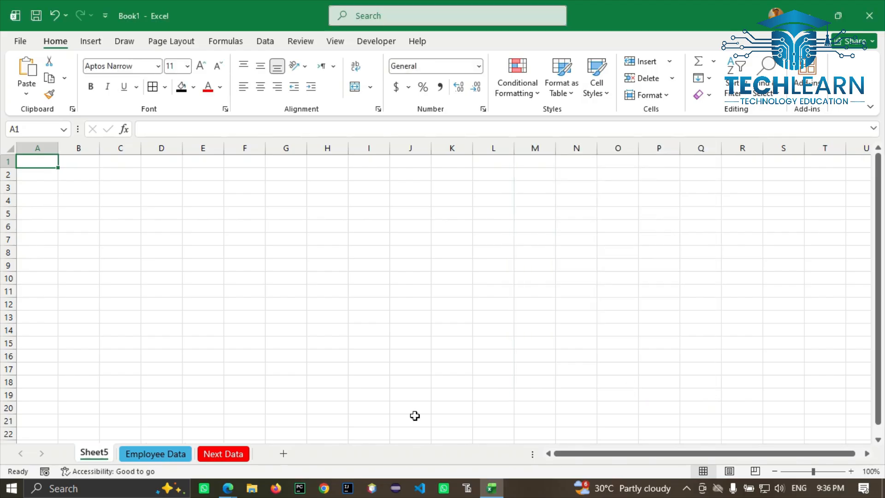
{"action": "left_click_drag", "start_coordinate": [91, 457], "coordinate": [286, 456]}
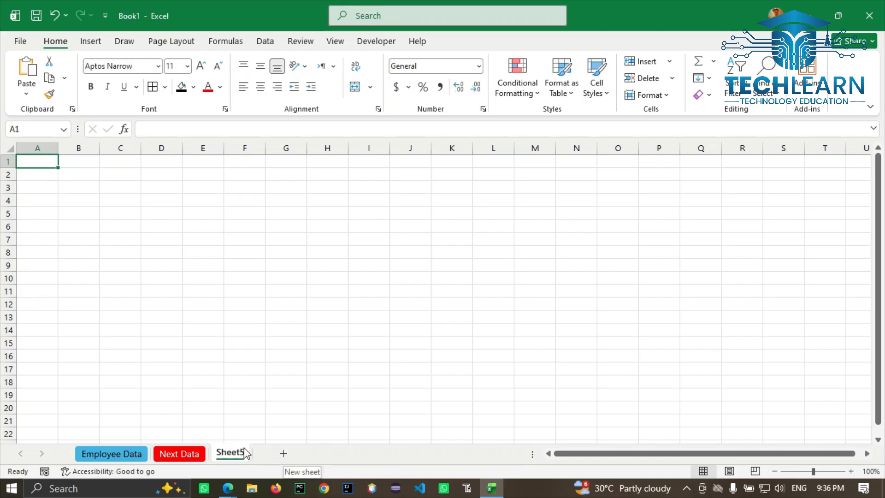
Step: Create a copy of Sheet5 with Move or Copy, placed first among the sheets
{"action": "right_click", "coordinate": [227, 455]}
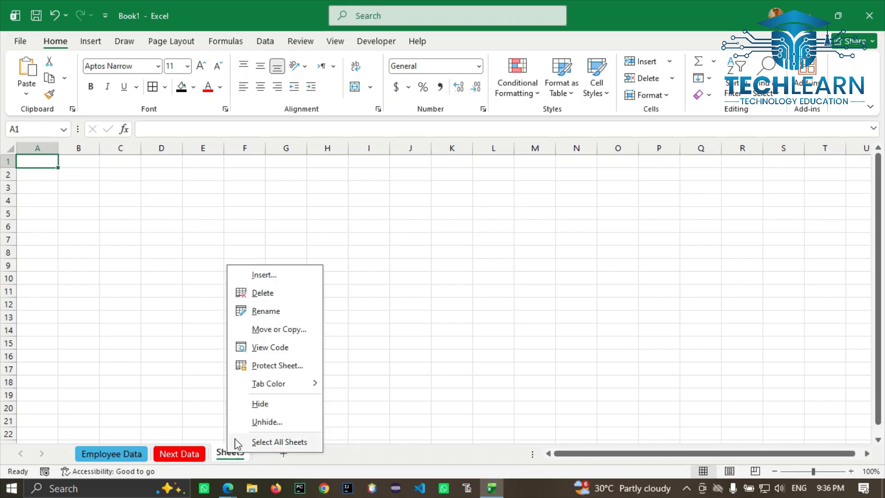
{"action": "left_click", "coordinate": [286, 329]}
{"action": "left_click", "coordinate": [189, 439]}
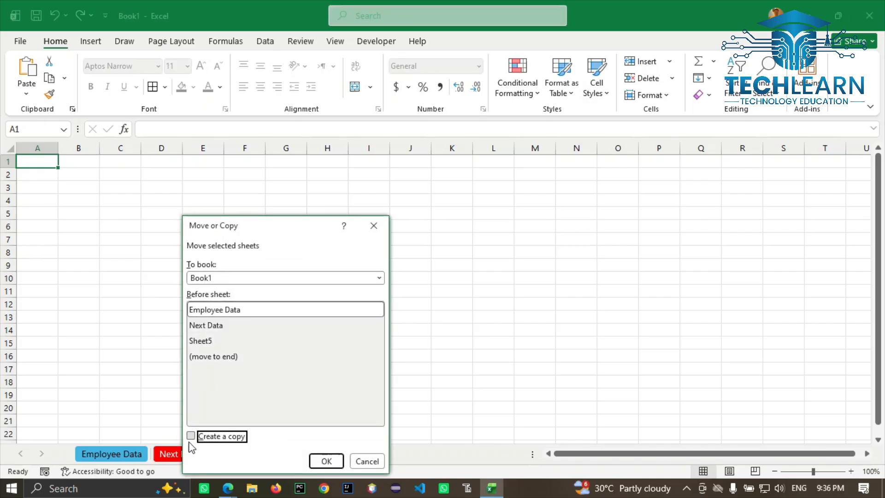
{"action": "left_click", "coordinate": [328, 460]}
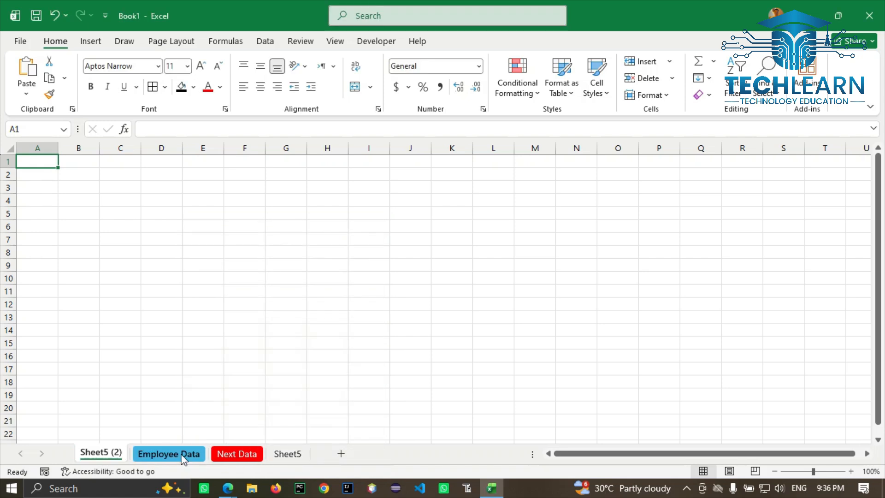
Step: Rename the Sheet5 (2) copy to 'Test'
{"action": "right_click", "coordinate": [121, 458]}
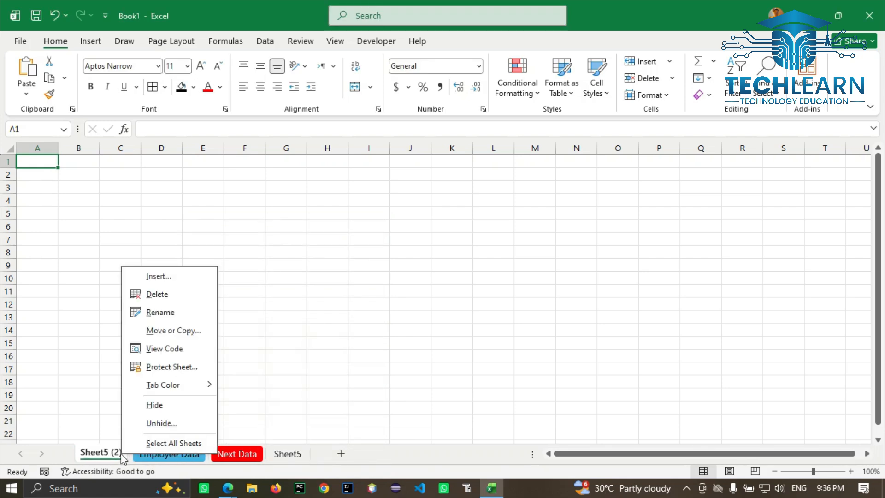
{"action": "left_click", "coordinate": [177, 310]}
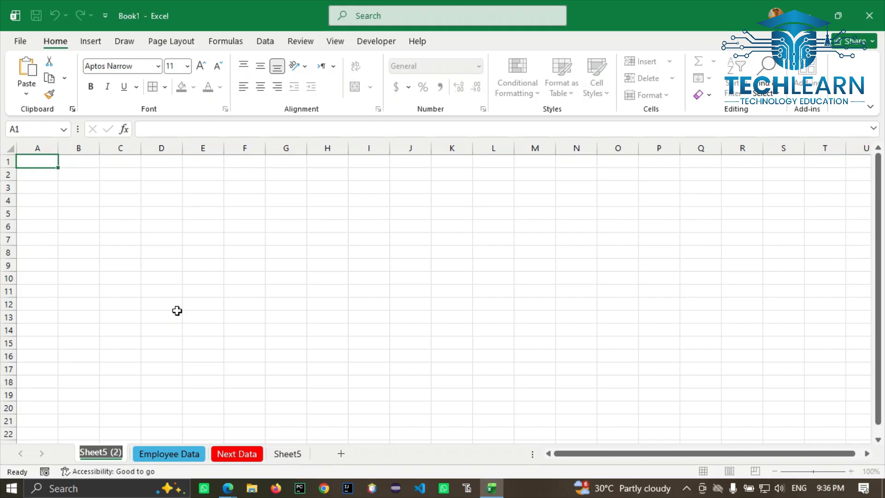
{"action": "type", "text": "Test"}
{"action": "key", "text": "Return"}
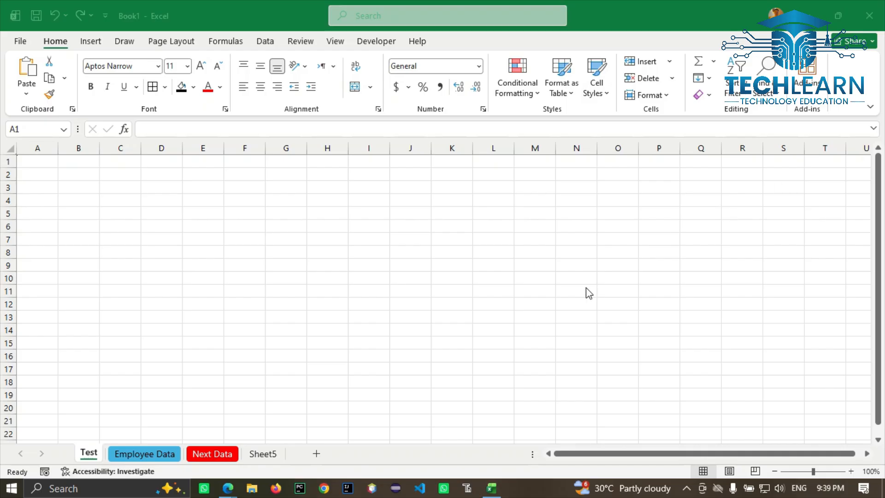
Step: Open Sheet5's VBA code window, leaving the object list set to General
{"action": "left_click", "coordinate": [585, 287]}
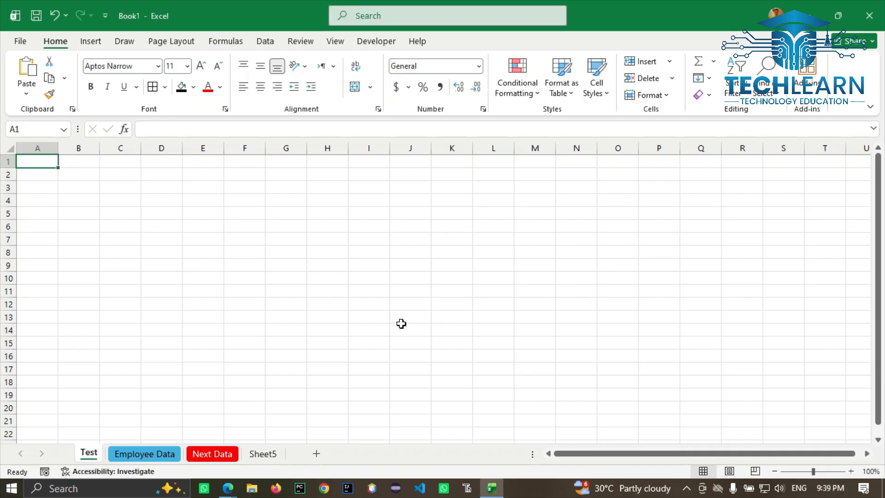
{"action": "left_click", "coordinate": [262, 454]}
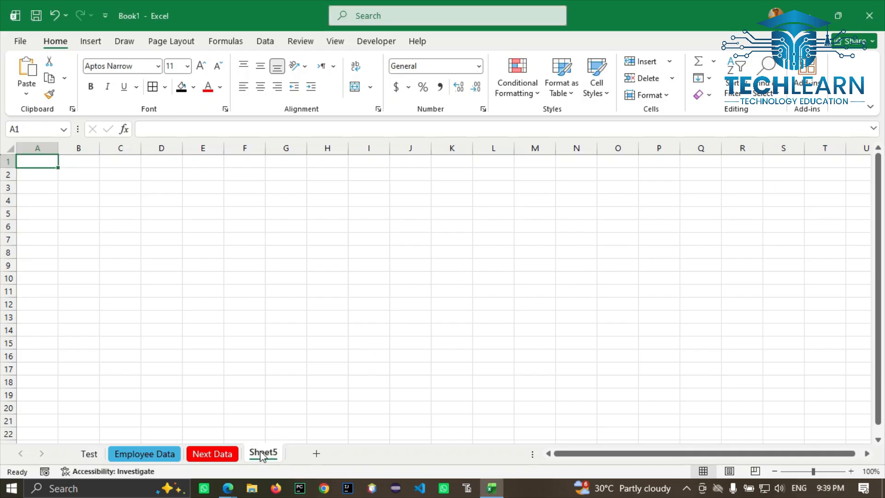
{"action": "right_click", "coordinate": [261, 454]}
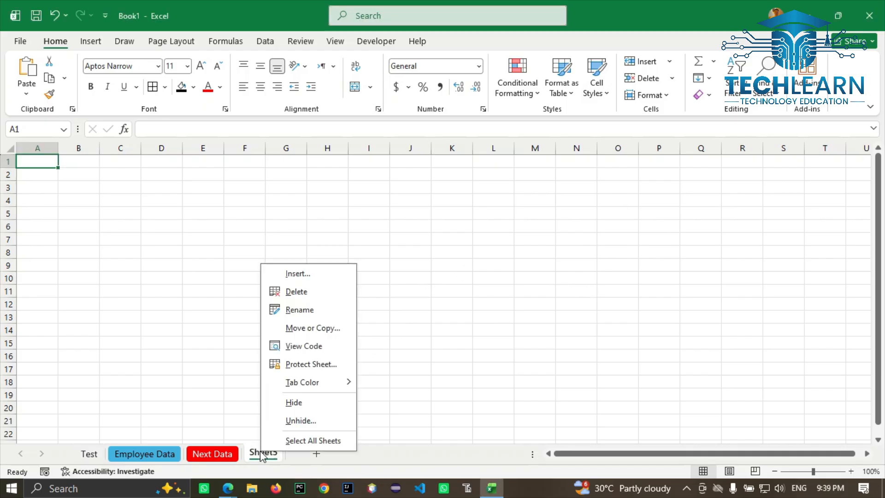
{"action": "left_click", "coordinate": [312, 344]}
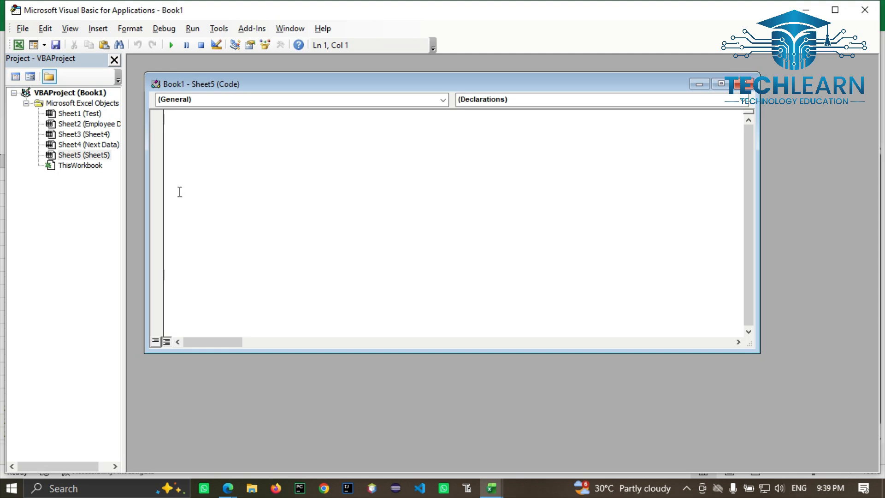
{"action": "left_click", "coordinate": [407, 103]}
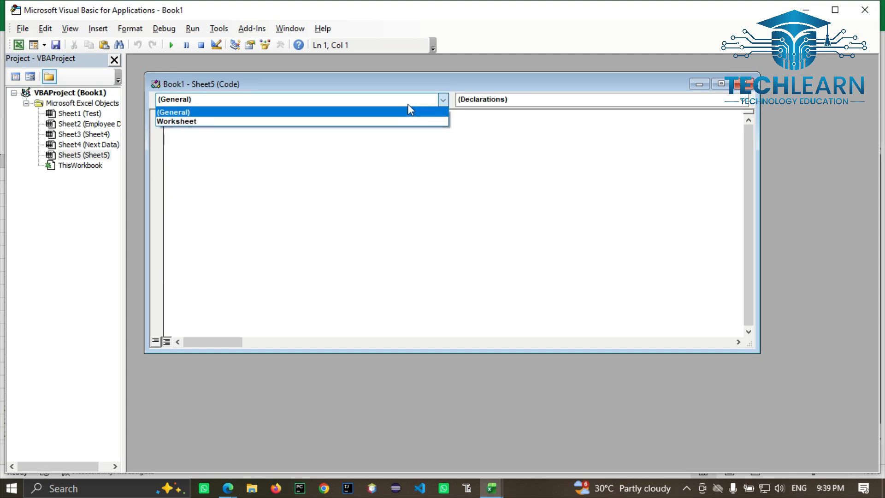
{"action": "left_click", "coordinate": [294, 163]}
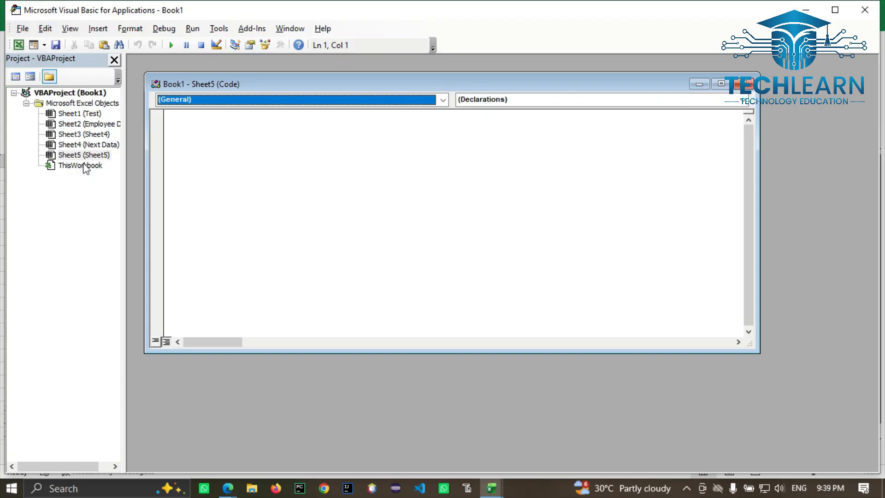
{"action": "left_click", "coordinate": [200, 105]}
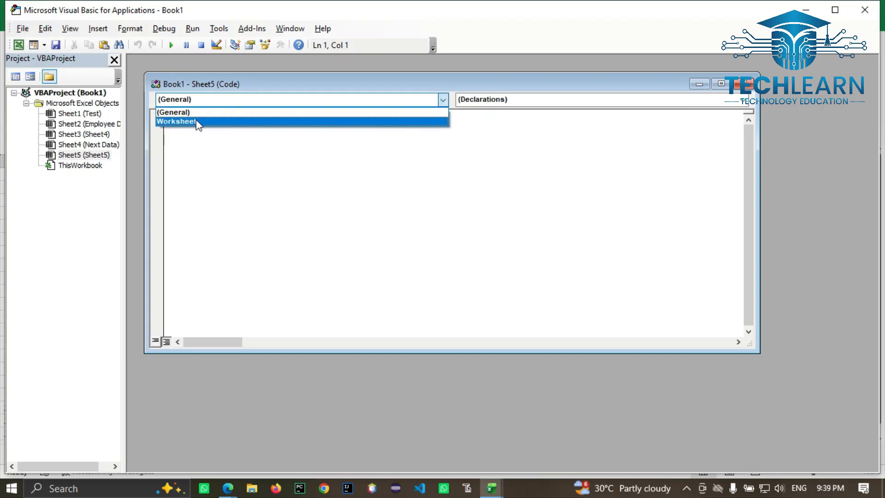
{"action": "left_click", "coordinate": [229, 202]}
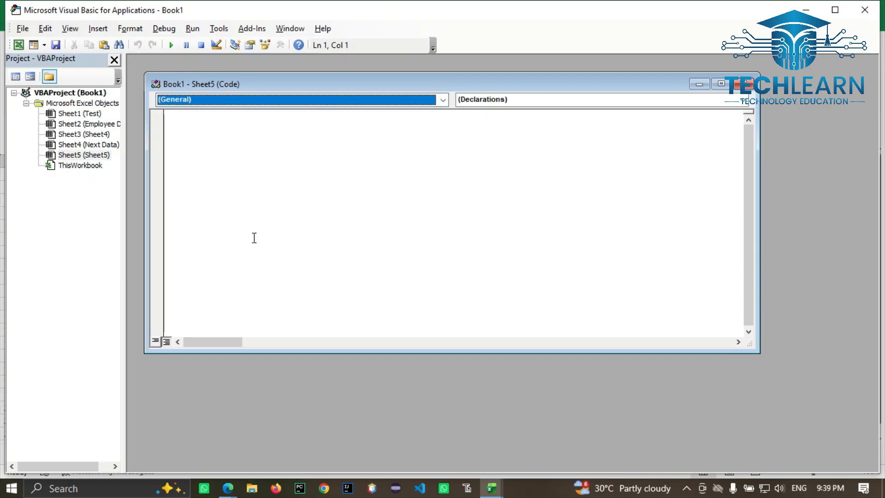
Step: Type and delete test text so the code module stays empty, then minimize VBA
{"action": "left_click", "coordinate": [253, 191]}
{"action": "type", "text": "asd"}
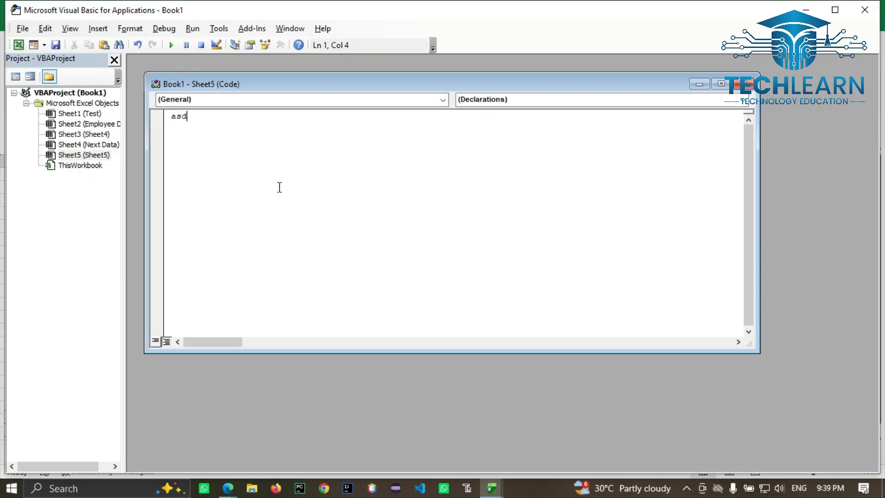
{"action": "key", "text": "ctrl+a"}
{"action": "key", "text": "Delete"}
{"action": "left_click", "coordinate": [805, 10]}
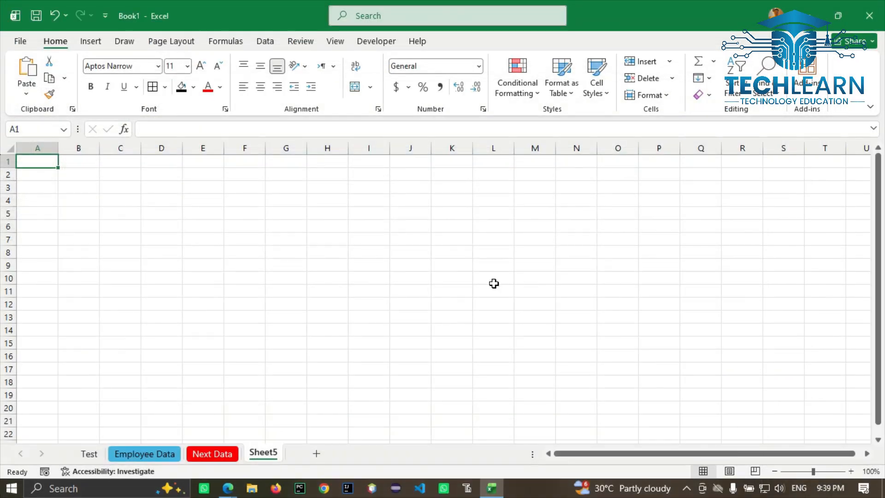
Step: Close the Sheet5 tab menu and Home Format list unchanged, then open Employee Data
{"action": "right_click", "coordinate": [266, 457]}
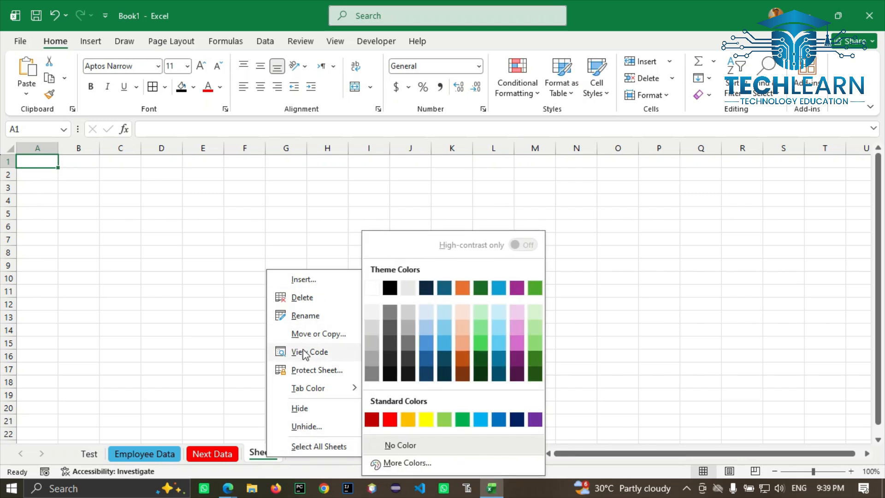
{"action": "left_click", "coordinate": [245, 341]}
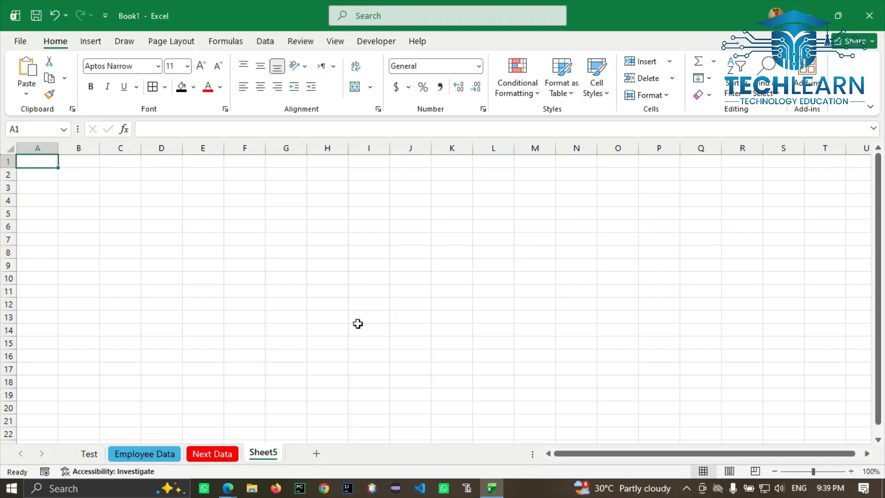
{"action": "left_click", "coordinate": [649, 95]}
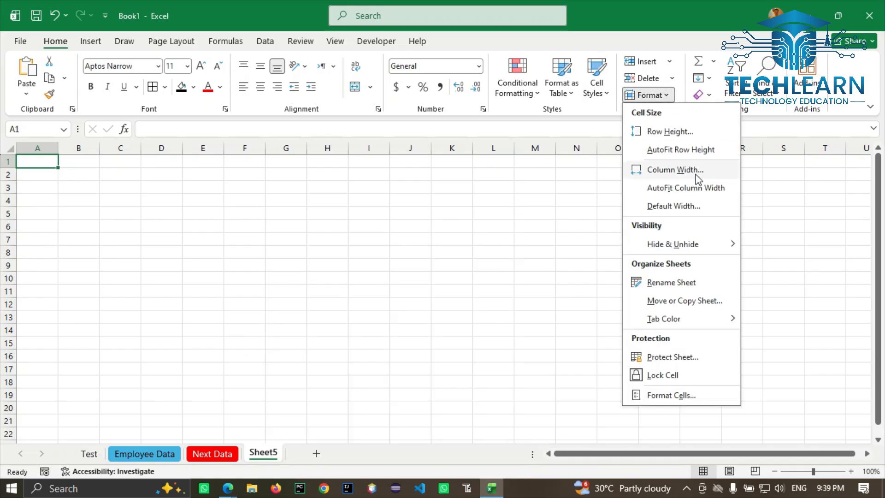
{"action": "mouse_move", "coordinate": [666, 318]}
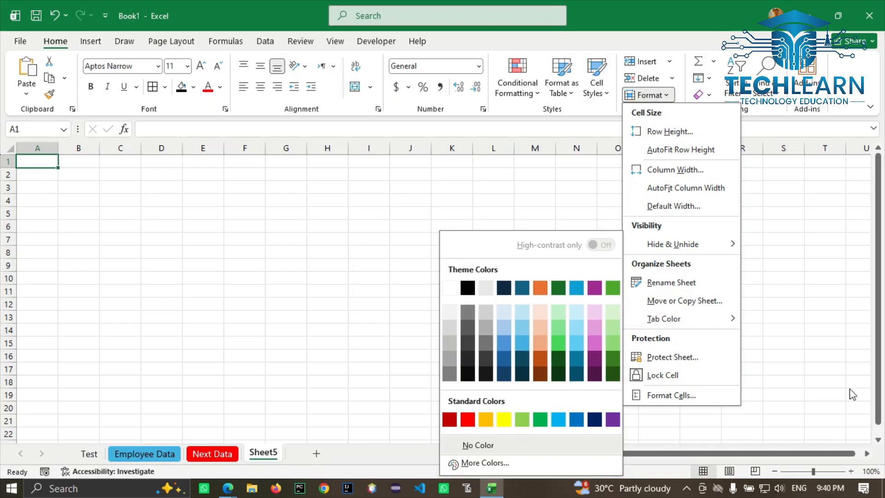
{"action": "left_click", "coordinate": [156, 447]}
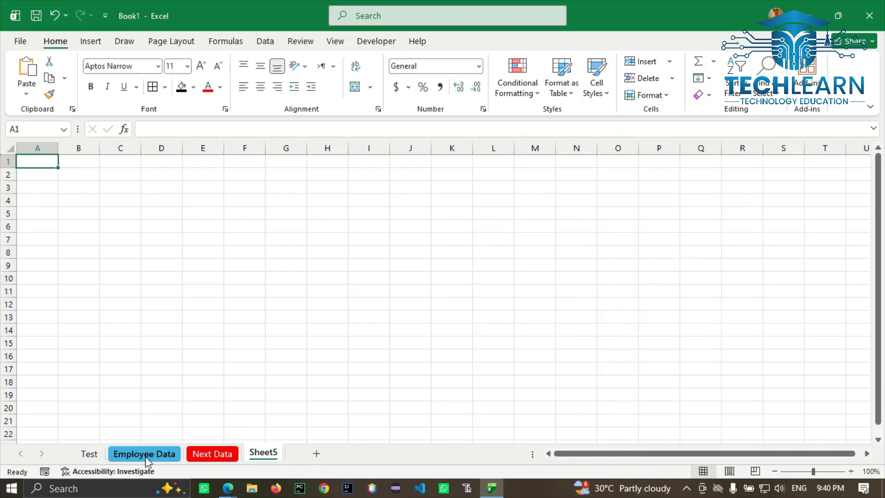
{"action": "left_click", "coordinate": [145, 455]}
Step: Select G5:L18 and protect the sheet, entering and confirming a password
{"action": "left_click", "coordinate": [464, 271]}
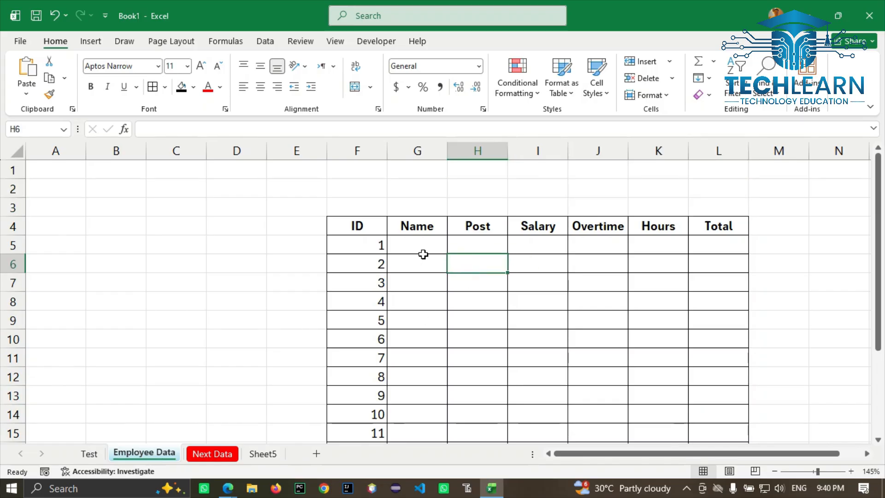
{"action": "left_click", "coordinate": [397, 243]}
{"action": "left_click_drag", "start_coordinate": [397, 243], "coordinate": [707, 408]}
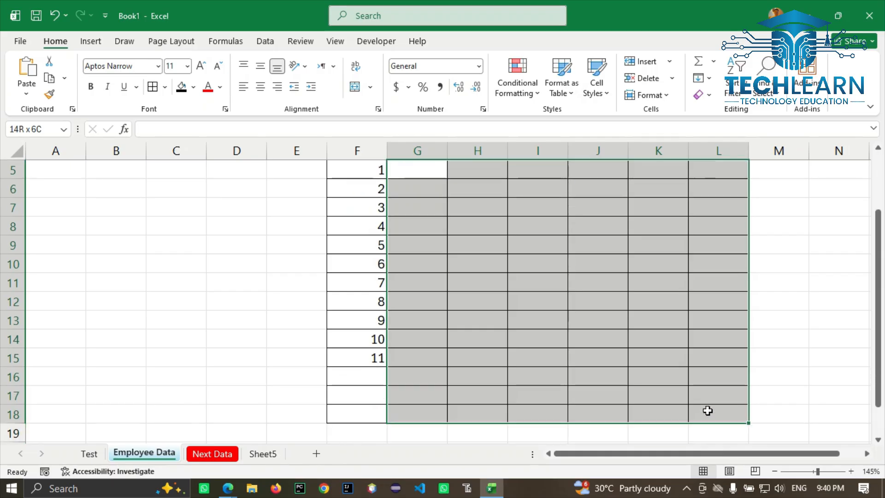
{"action": "scroll", "coordinate": [707, 409], "scroll_direction": "up", "scroll_amount": 2}
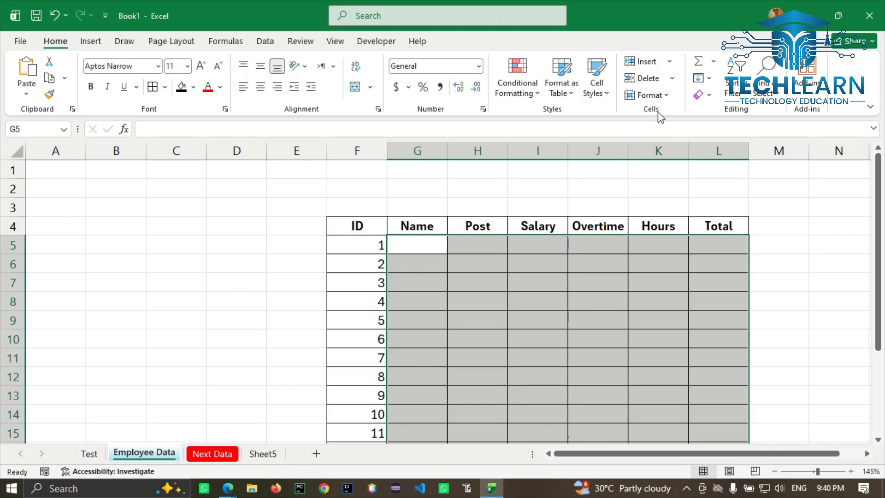
{"action": "left_click", "coordinate": [649, 95]}
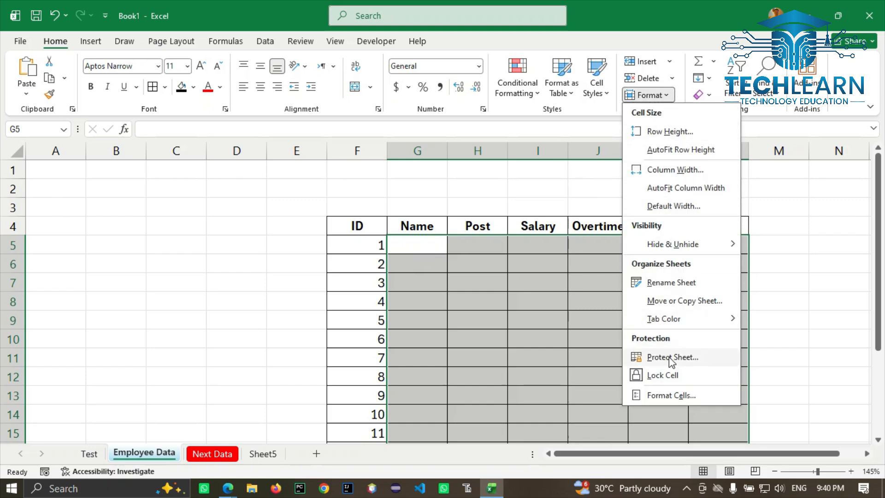
{"action": "left_click", "coordinate": [668, 356]}
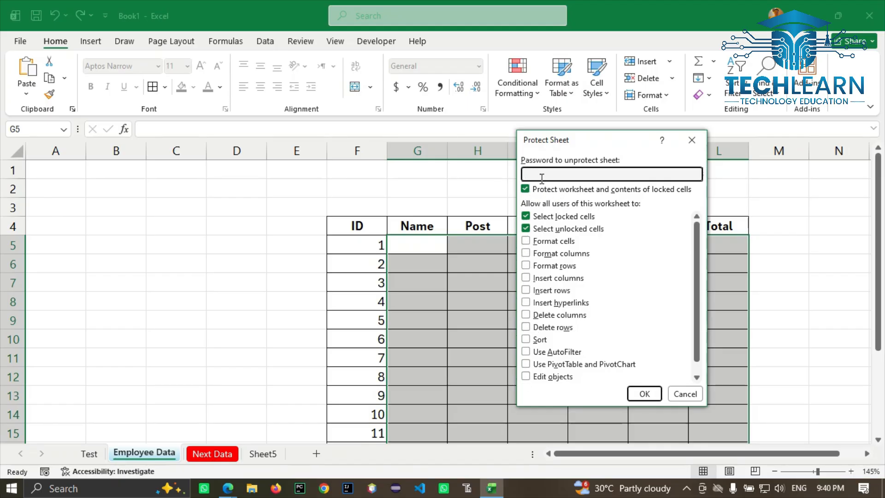
{"action": "type", "text": "1"}
{"action": "left_click", "coordinate": [656, 398]}
{"action": "type", "text": "1"}
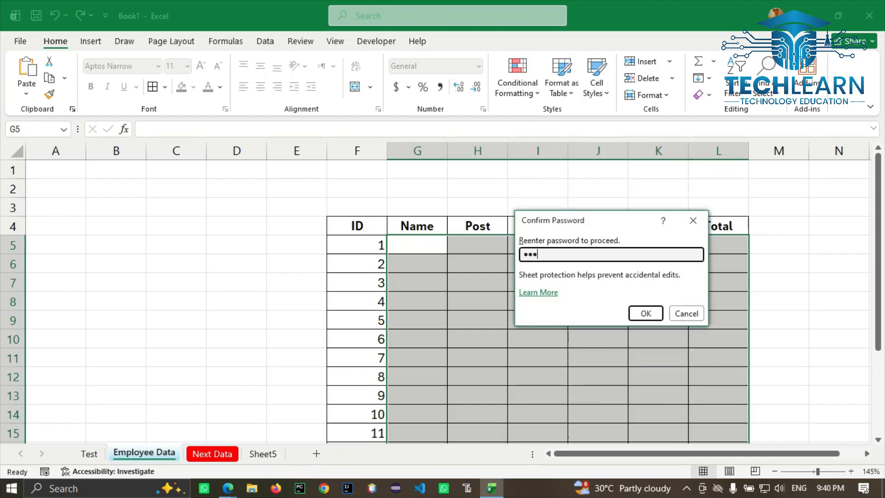
{"action": "left_click", "coordinate": [645, 313]}
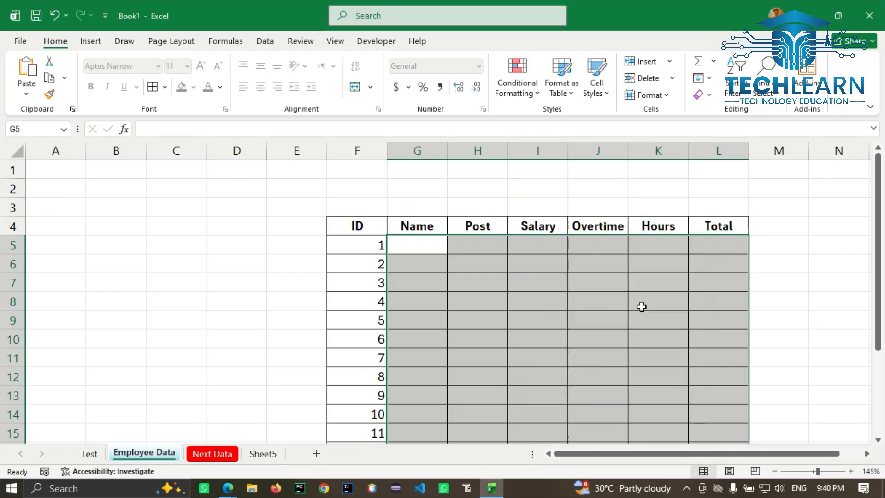
Step: Try editing table cells to confirm protection blocks them, then reselect the table range
{"action": "double_click", "coordinate": [509, 327]}
{"action": "left_click", "coordinate": [525, 288]}
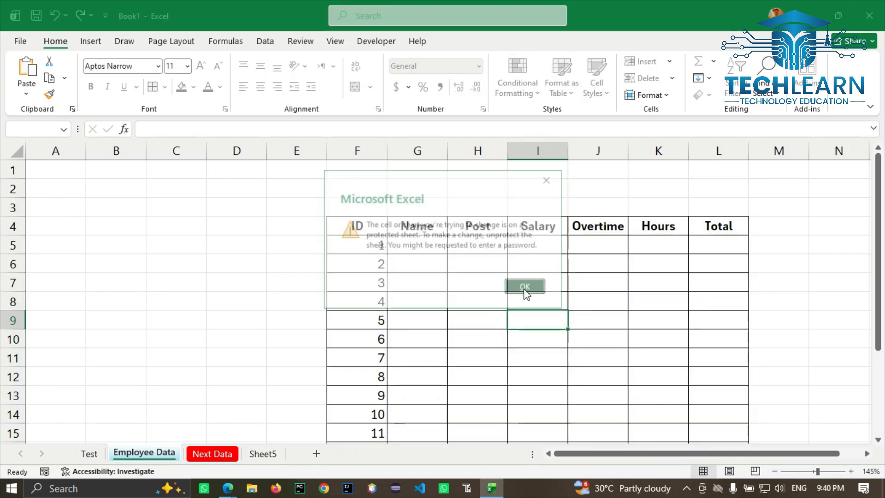
{"action": "left_click", "coordinate": [439, 341]}
{"action": "double_click", "coordinate": [439, 340]}
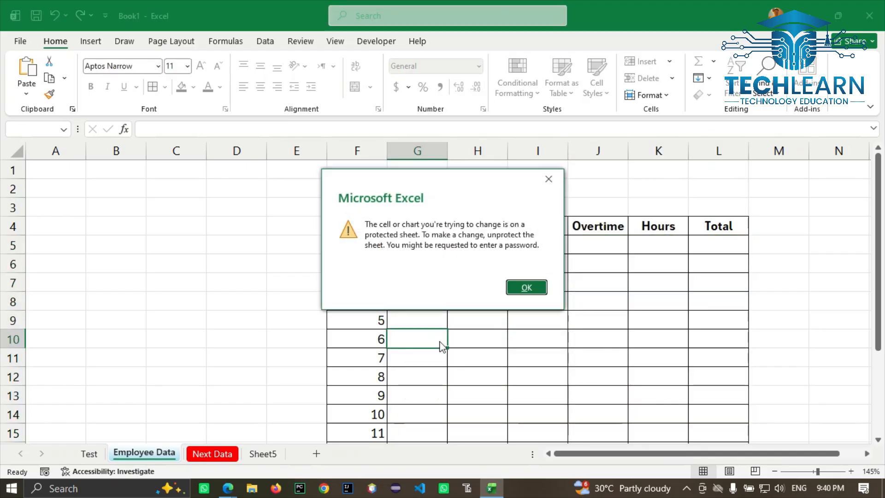
{"action": "left_click", "coordinate": [526, 288]}
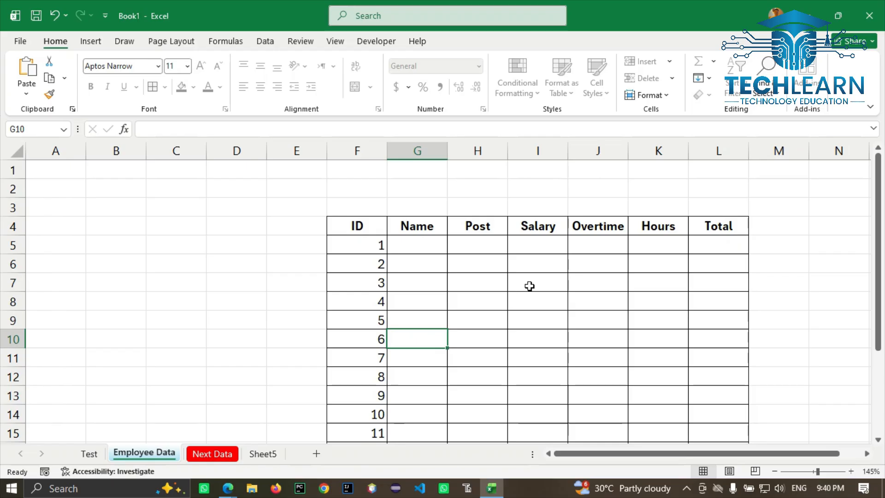
{"action": "mouse_move", "coordinate": [424, 247]}
{"action": "left_mouse_down"}
{"action": "mouse_move", "coordinate": [717, 434]}
{"action": "mouse_move", "coordinate": [719, 460]}
{"action": "mouse_move", "coordinate": [719, 417]}
{"action": "left_mouse_up"}
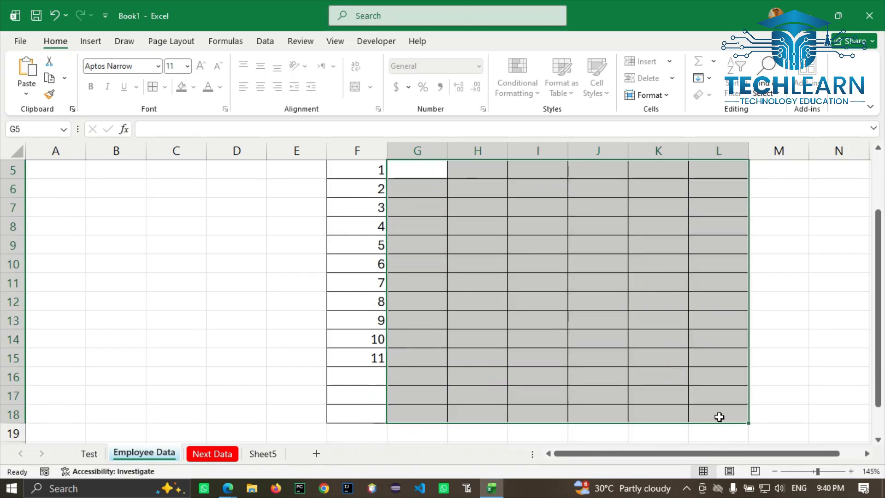
Step: Unprotect the sheet with its password and unlock the selected cells G5:L18
{"action": "scroll", "coordinate": [719, 417], "scroll_direction": "up", "scroll_amount": 2}
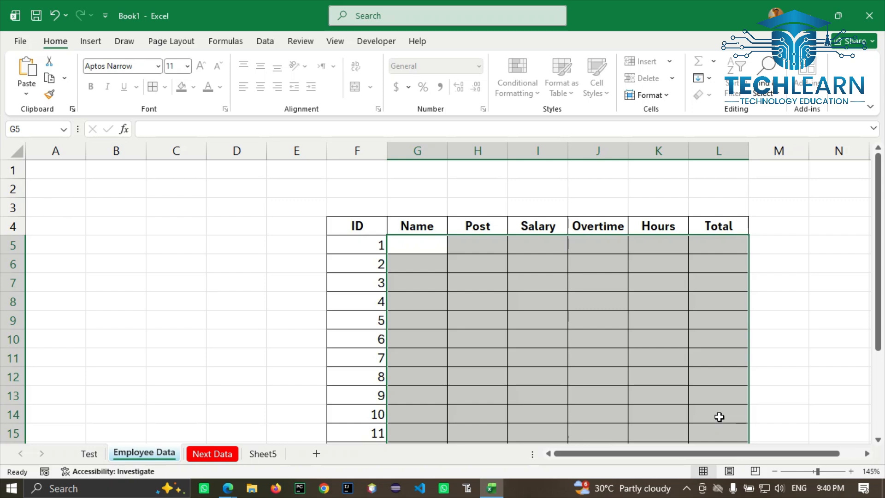
{"action": "left_click", "coordinate": [648, 95]}
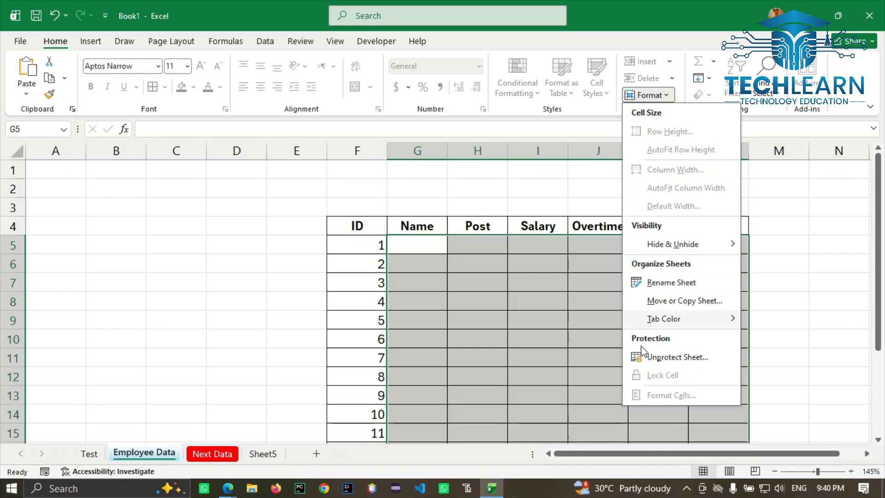
{"action": "left_click", "coordinate": [660, 358]}
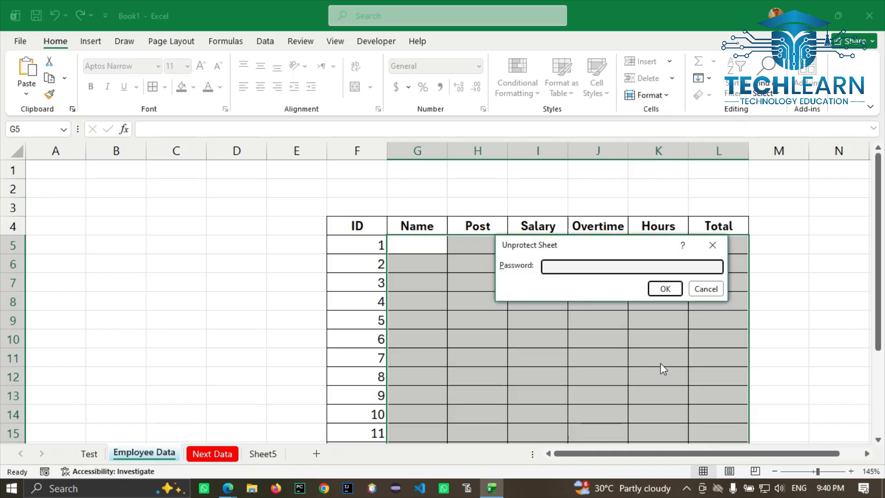
{"action": "type", "text": "123"}
{"action": "key", "text": "Return"}
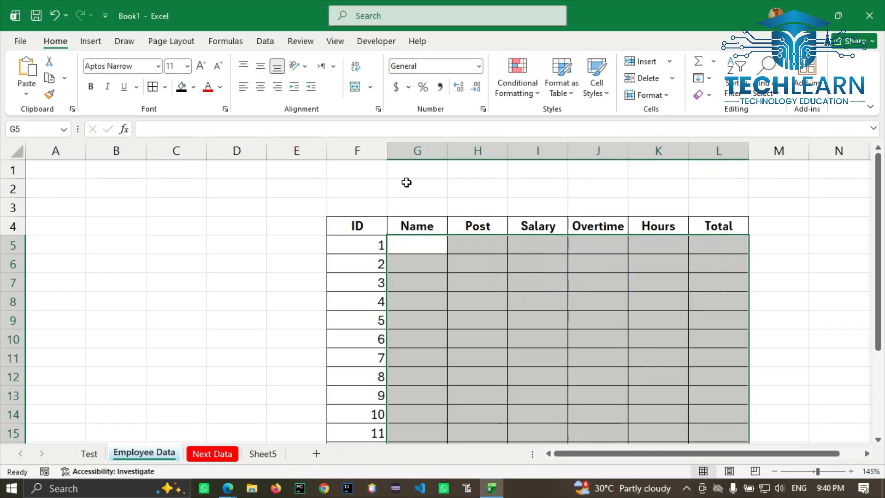
{"action": "left_click", "coordinate": [671, 96]}
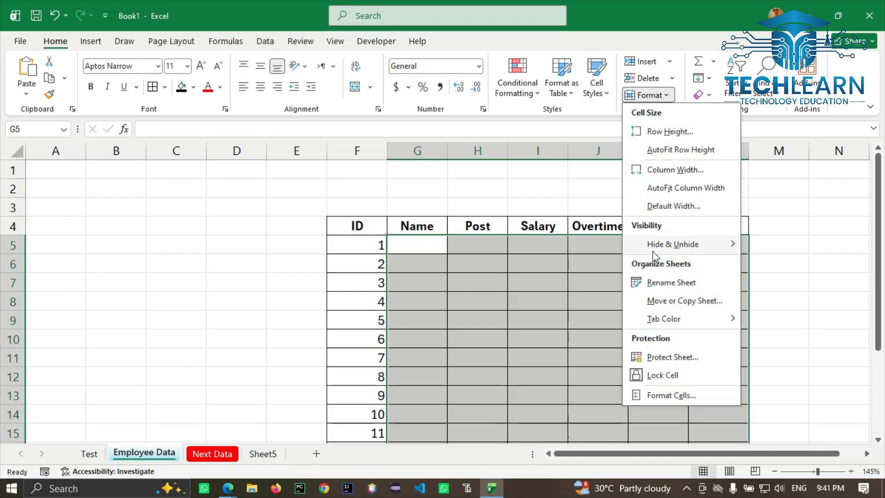
{"action": "left_click", "coordinate": [653, 385]}
{"action": "left_click", "coordinate": [651, 96]}
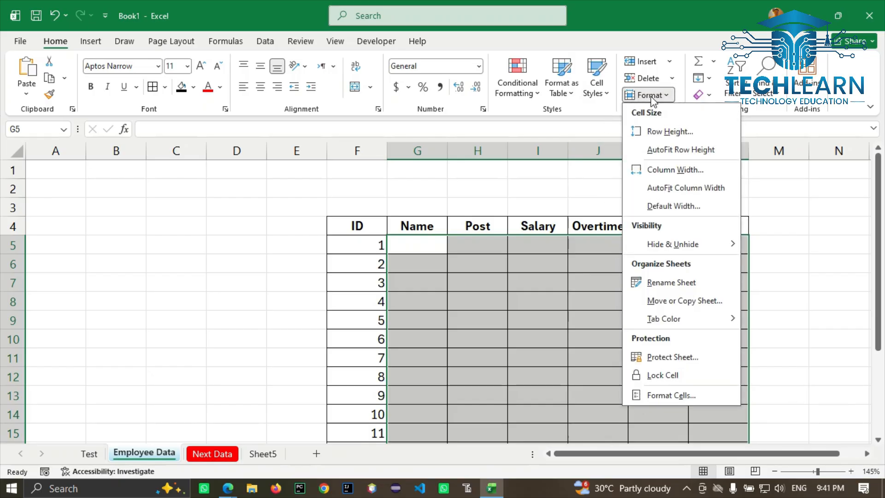
Step: Protect the sheet again, entering and confirming a password
{"action": "left_click", "coordinate": [661, 357]}
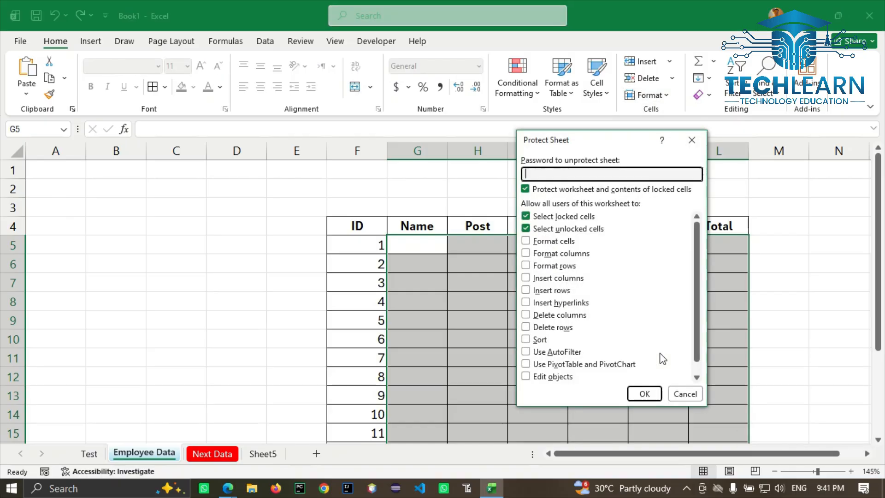
{"action": "type", "text": "123"}
{"action": "key", "text": "Return"}
{"action": "type", "text": "123"}
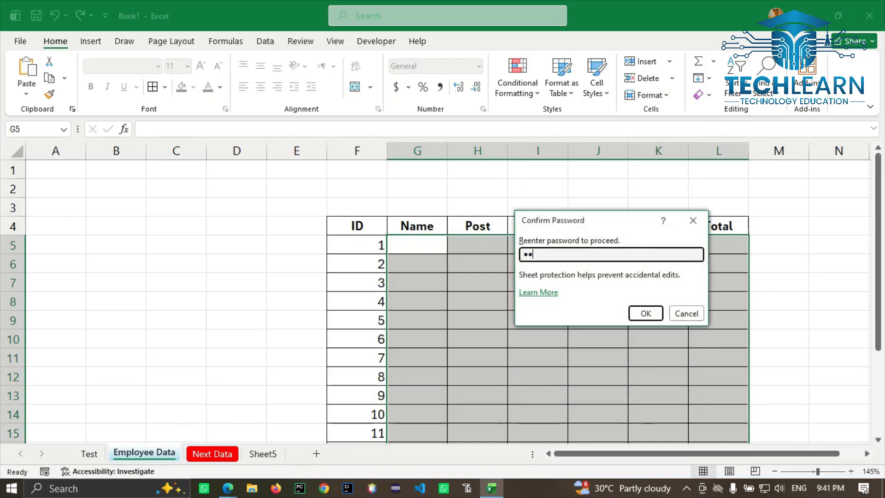
{"action": "key", "text": "Return"}
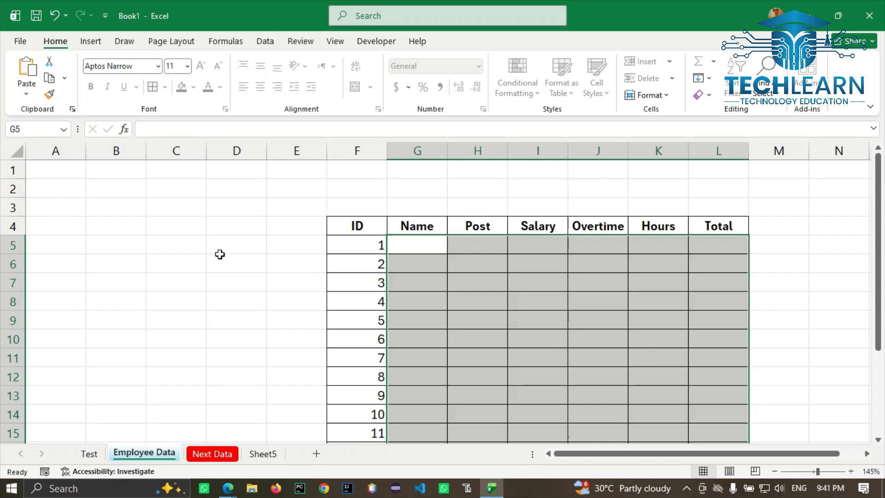
{"action": "left_click", "coordinate": [216, 252]}
Step: Check that locked cells D5 and D9 refuse edits with a protection warning
{"action": "double_click", "coordinate": [217, 252]}
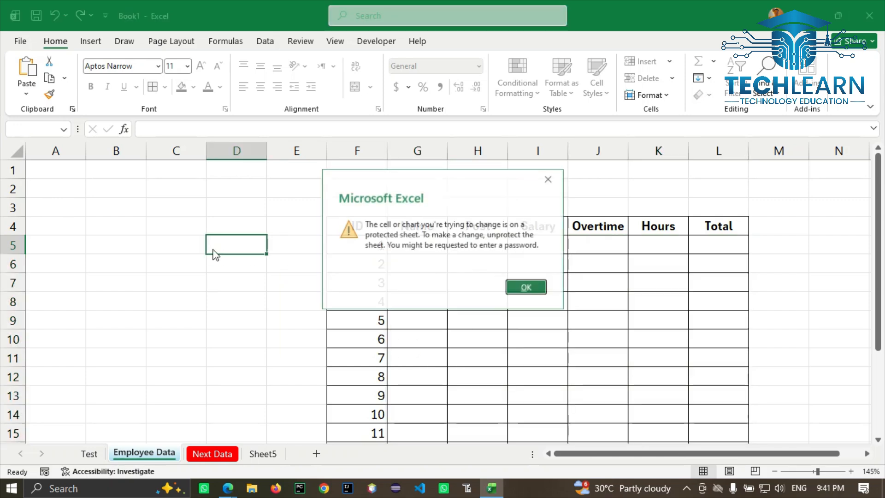
{"action": "left_click", "coordinate": [517, 291]}
{"action": "left_click", "coordinate": [229, 312]}
{"action": "double_click", "coordinate": [229, 312]}
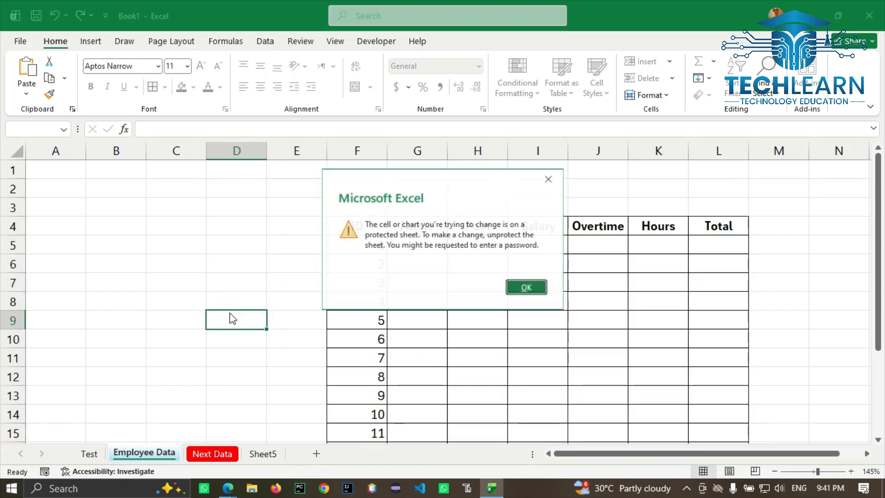
{"action": "left_click", "coordinate": [524, 288]}
Step: Fill row 5 with an employee name, post Doctor, salary 50000 and 3 hours
{"action": "left_click", "coordinate": [421, 246]}
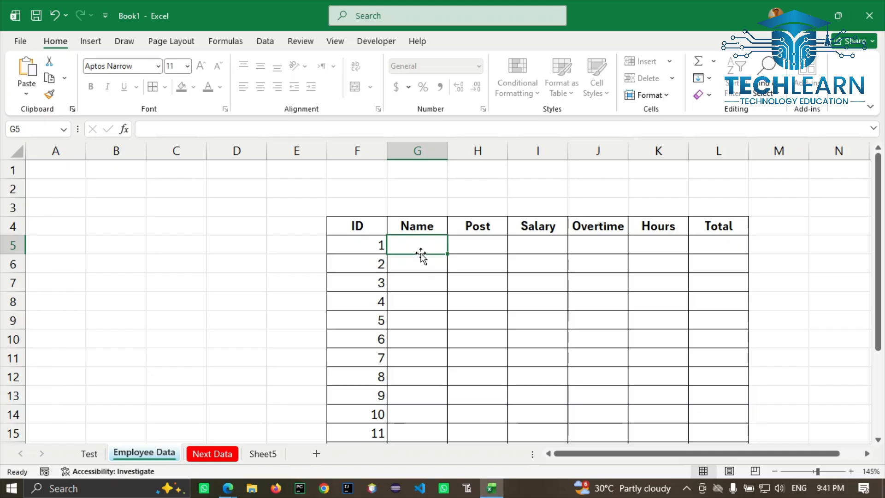
{"action": "type", "text": "Hussain"}
{"action": "key", "text": "Tab"}
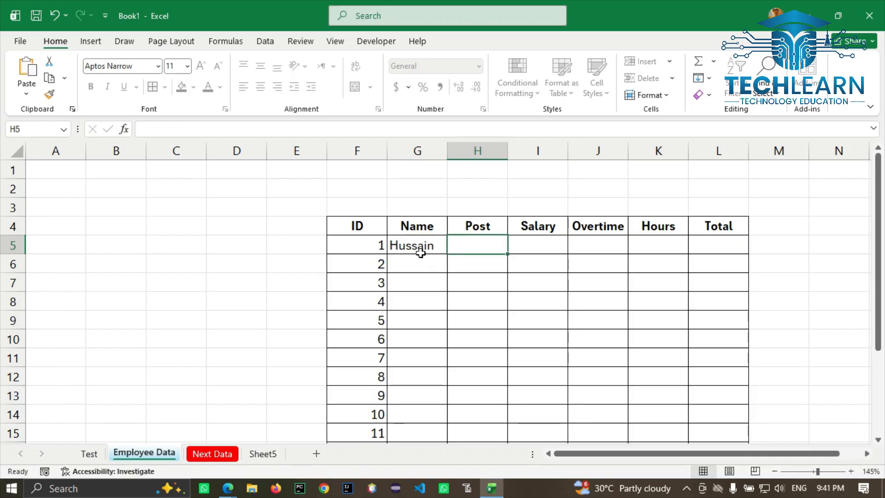
{"action": "type", "text": "Docrot"}
{"action": "key", "text": "BackSpace"}
{"action": "key", "text": "BackSpace"}
{"action": "key", "text": "BackSpace"}
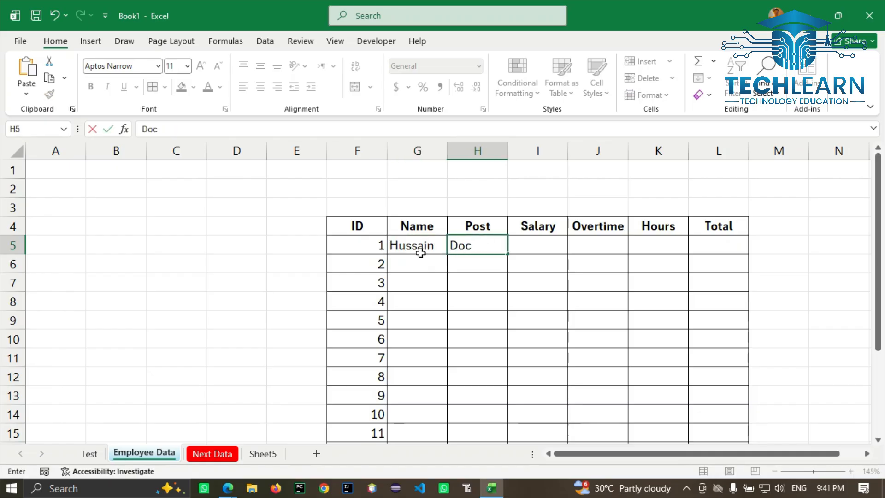
{"action": "type", "text": "tor"}
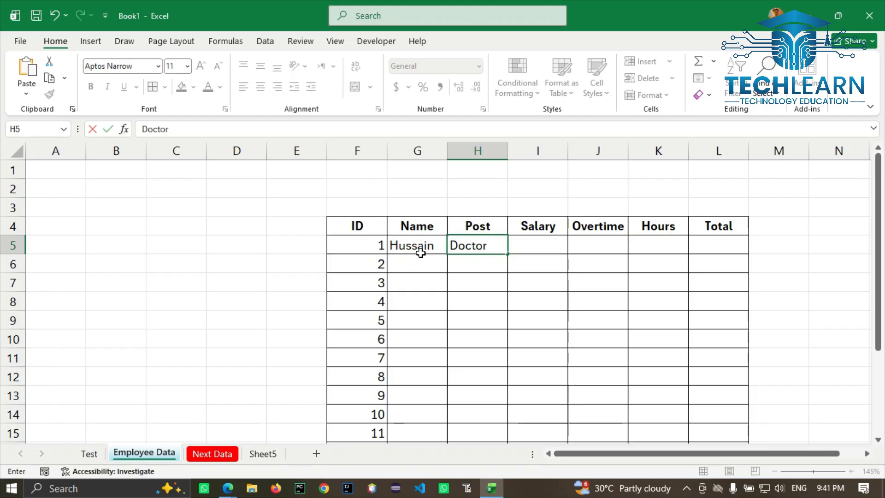
{"action": "key", "text": "Tab"}
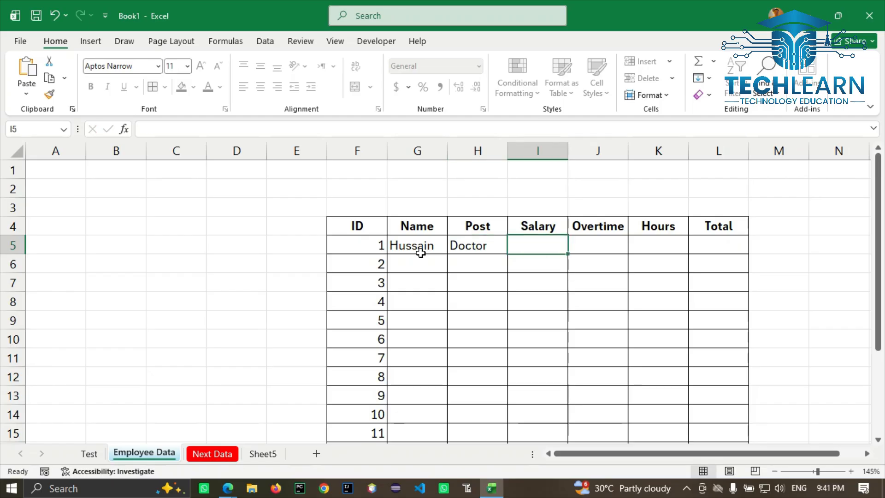
{"action": "type", "text": "50000"}
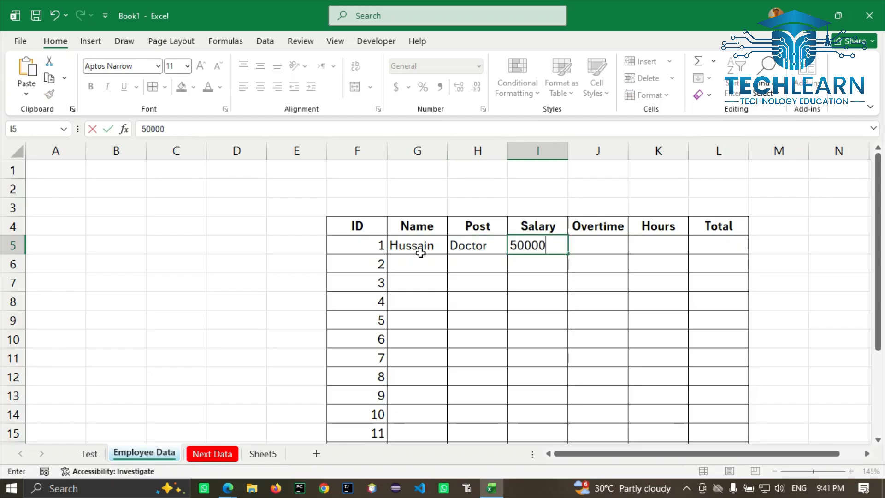
{"action": "key", "text": "Tab"}
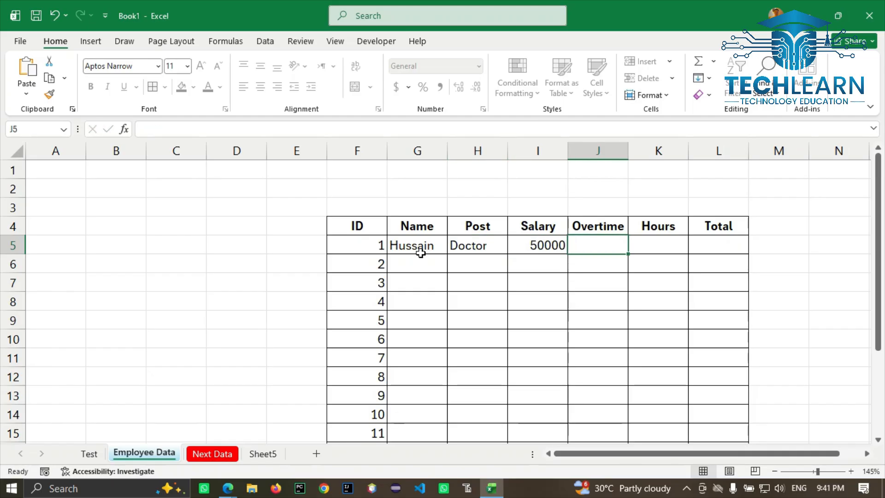
{"action": "key", "text": "Tab"}
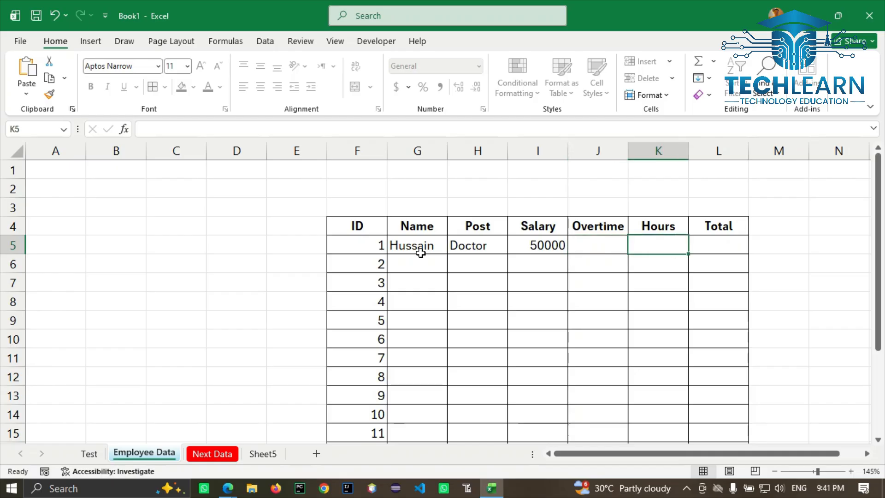
{"action": "type", "text": "3"}
{"action": "key", "text": "Tab"}
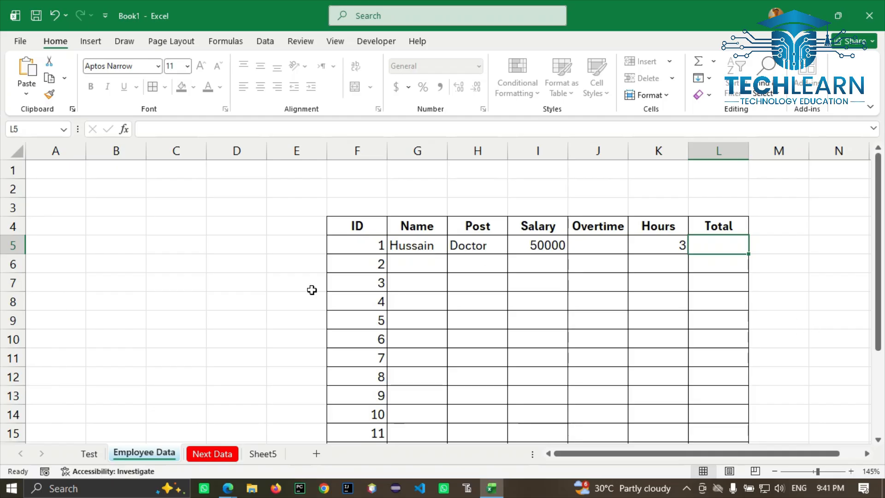
Step: Confirm cell C8 refuses edits, then reselect the G5:L18 entry range
{"action": "left_click", "coordinate": [170, 309]}
{"action": "double_click", "coordinate": [169, 314]}
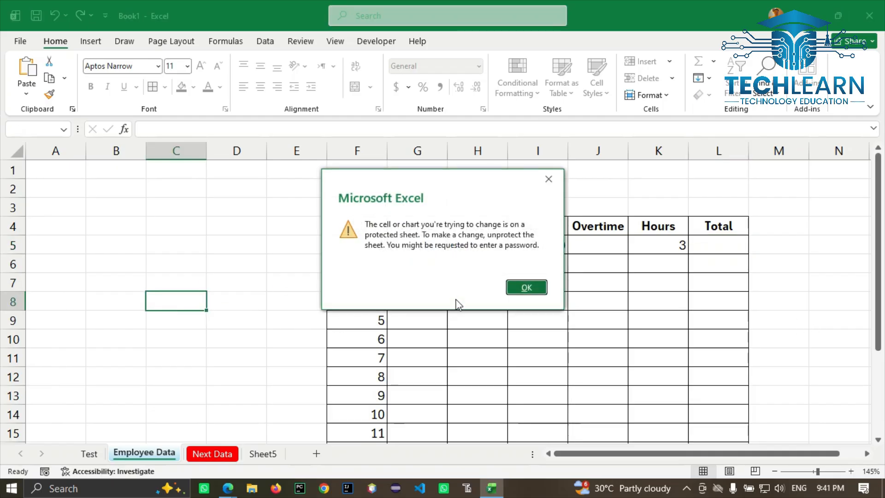
{"action": "left_click", "coordinate": [518, 286]}
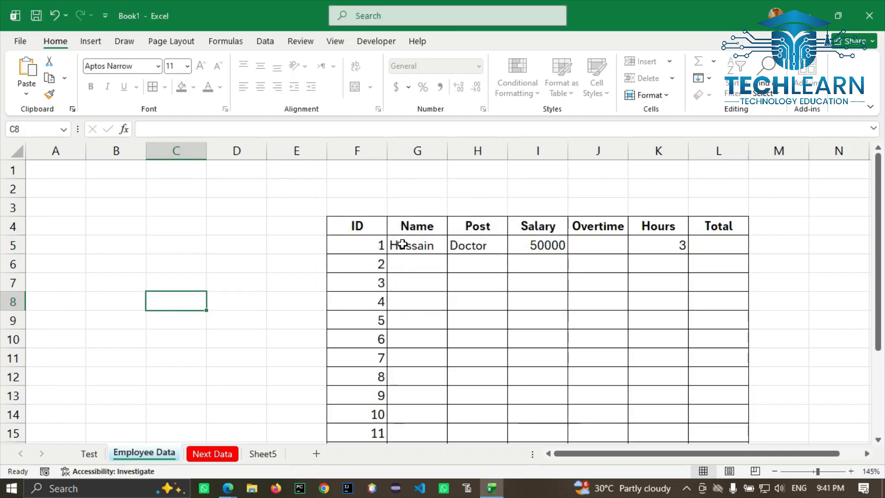
{"action": "left_click_drag", "start_coordinate": [401, 241], "coordinate": [720, 415]}
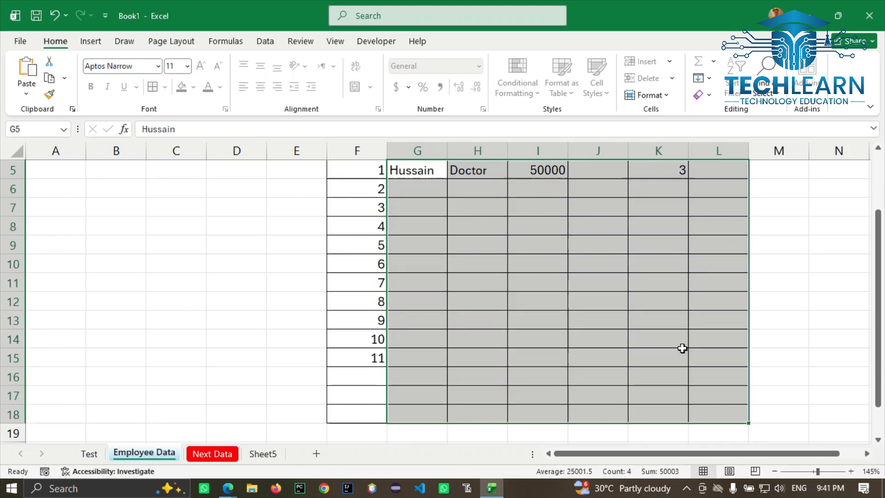
Step: Unprotect the Employee Data sheet by entering its password
{"action": "left_click", "coordinate": [649, 95]}
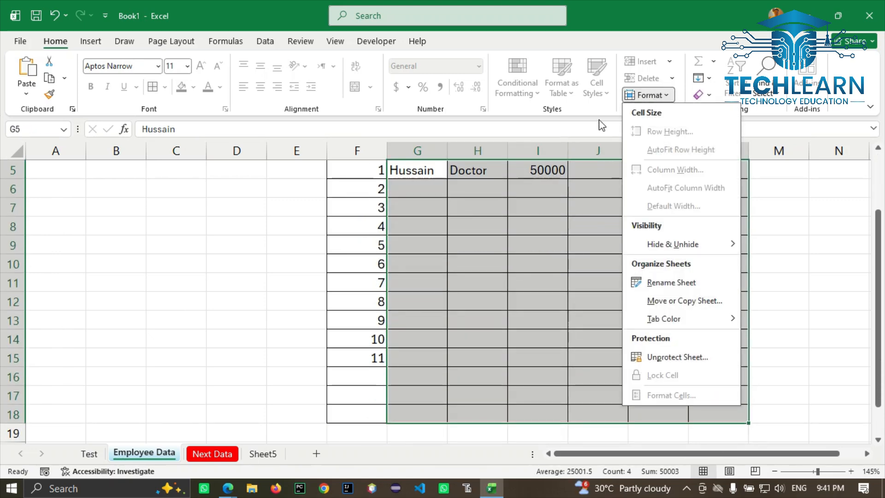
{"action": "left_click", "coordinate": [675, 358]}
{"action": "type", "text": "12"}
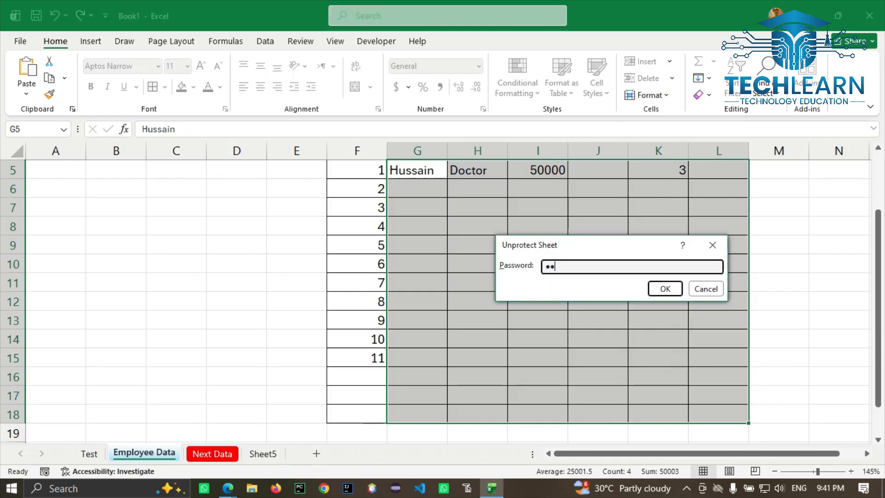
{"action": "type", "text": "3"}
{"action": "key", "text": "Return"}
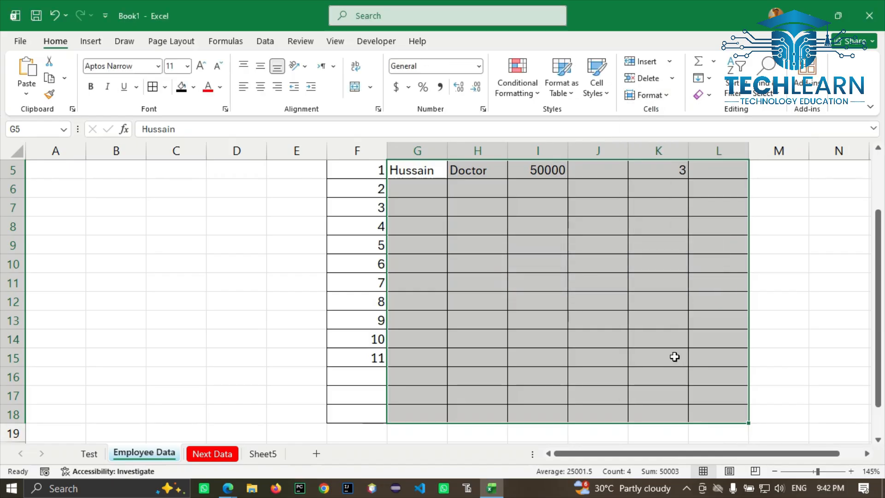
Step: Type test text 'ljh' into C12 to confirm it now accepts entries
{"action": "left_click", "coordinate": [334, 297]}
{"action": "left_click", "coordinate": [201, 310]}
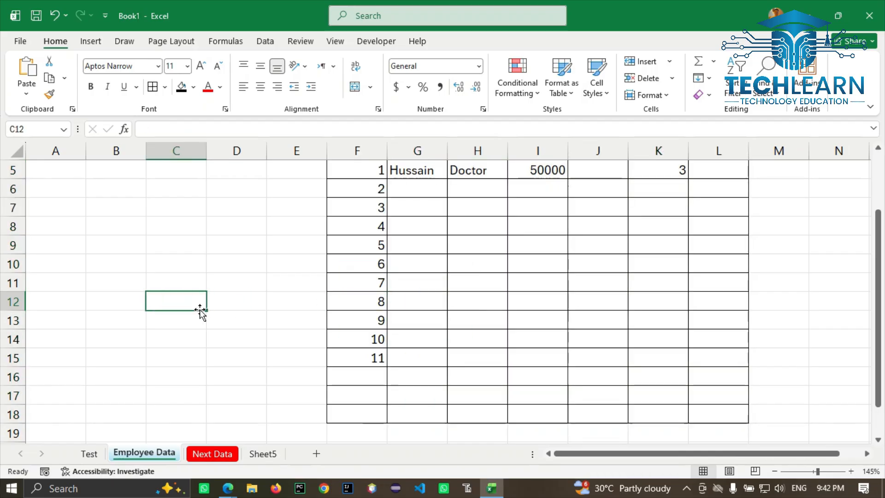
{"action": "type", "text": "ljh"}
{"action": "key", "text": "Return"}
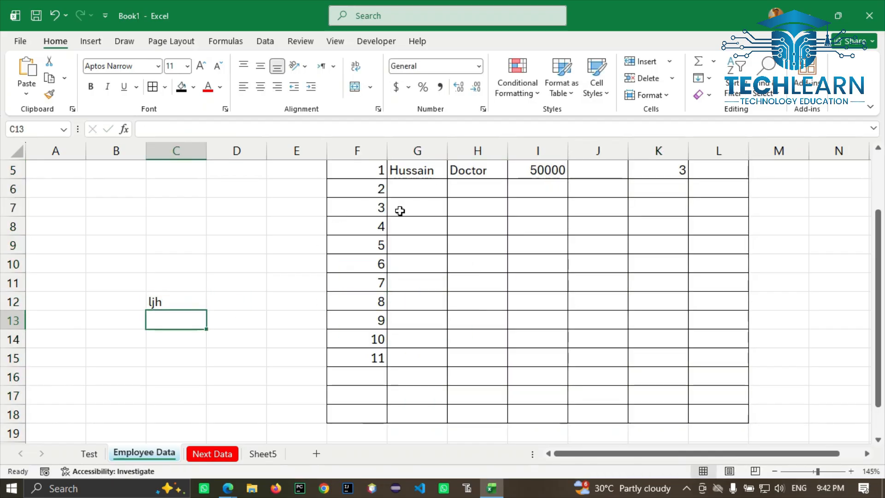
{"action": "left_click", "coordinate": [639, 106]}
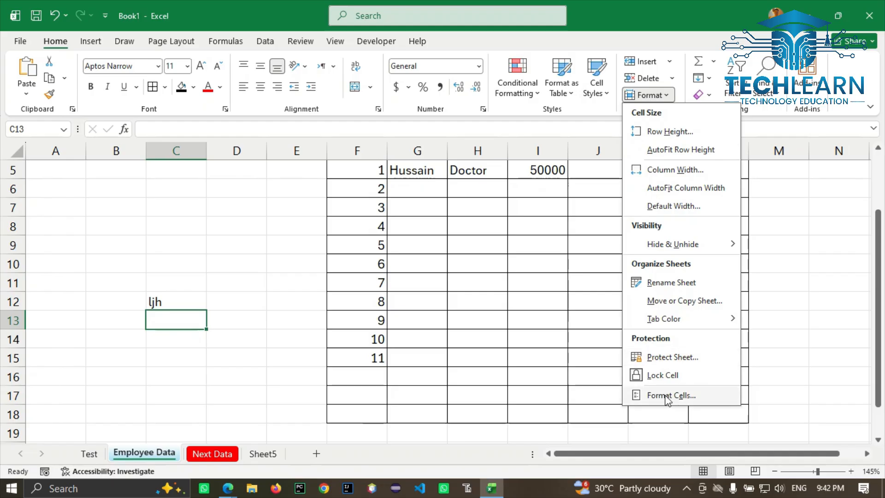
Step: In Format Cells, preview the Currency, Accounting and Percentage formats and the Alignment, Font, Border and Fill tabs
{"action": "left_click", "coordinate": [671, 398]}
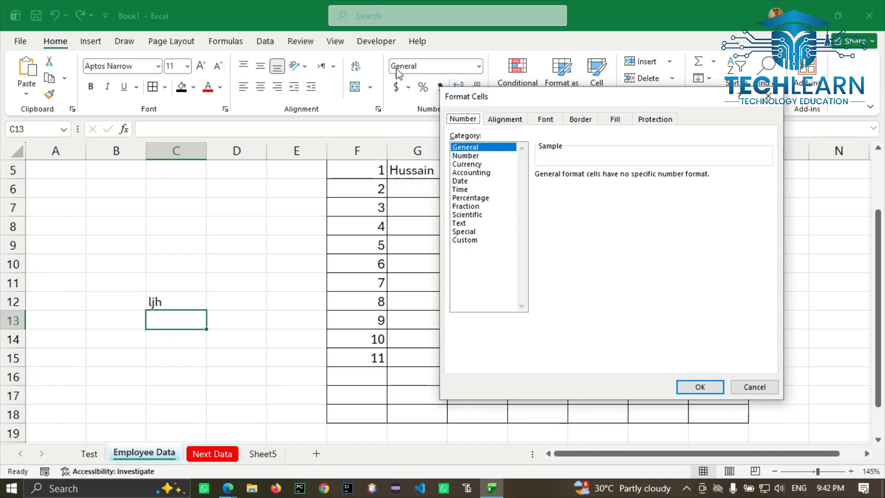
{"action": "left_click", "coordinate": [480, 164]}
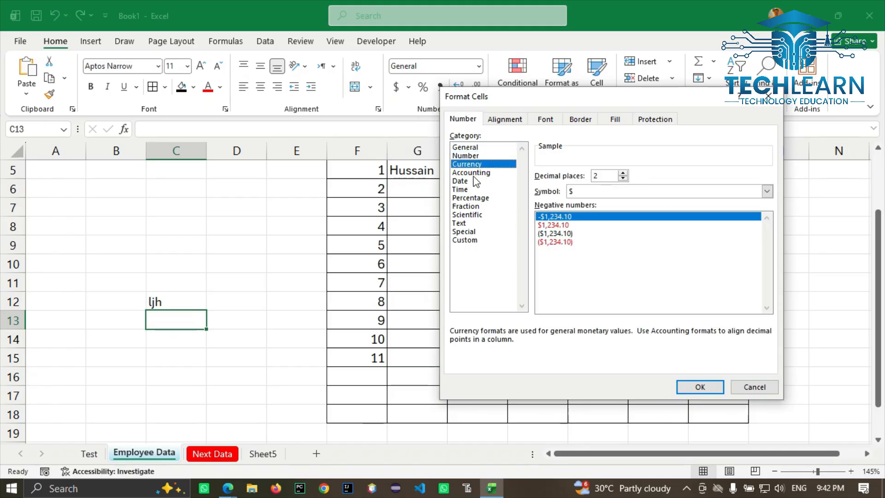
{"action": "left_click", "coordinate": [473, 173]}
{"action": "left_click", "coordinate": [466, 198]}
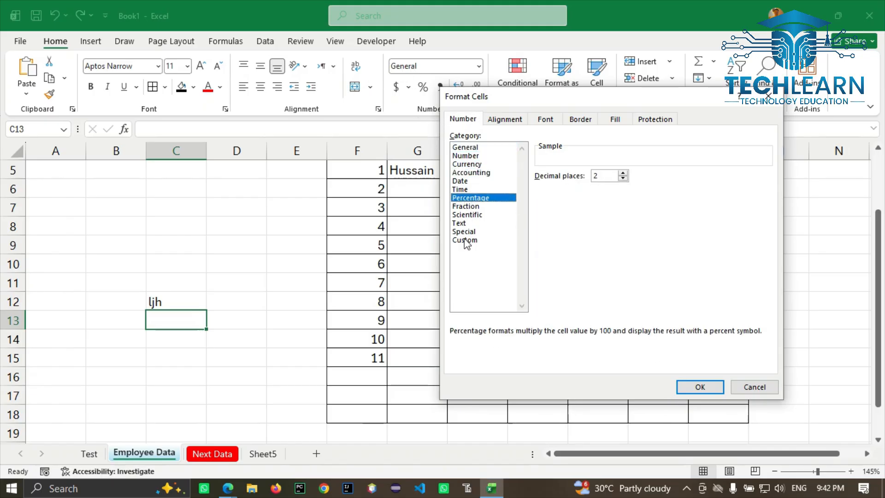
{"action": "left_click", "coordinate": [489, 120]}
{"action": "left_click", "coordinate": [545, 119]}
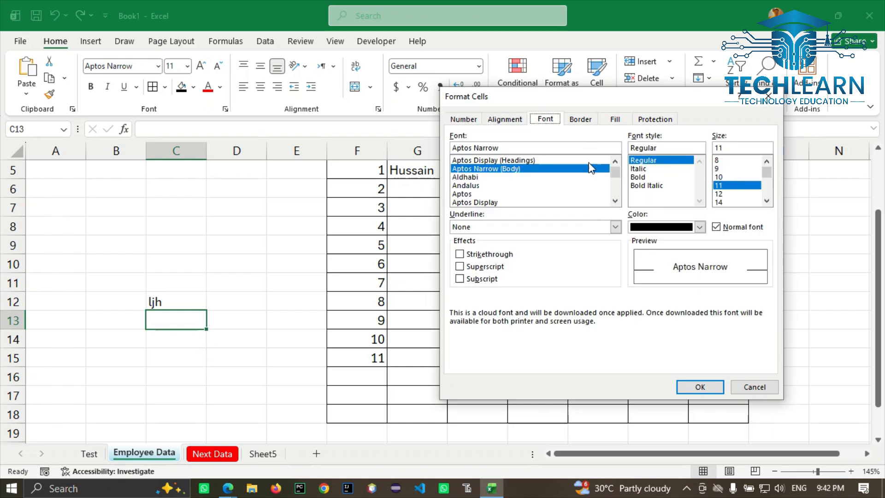
{"action": "left_click", "coordinate": [585, 121]}
{"action": "left_click", "coordinate": [612, 121]}
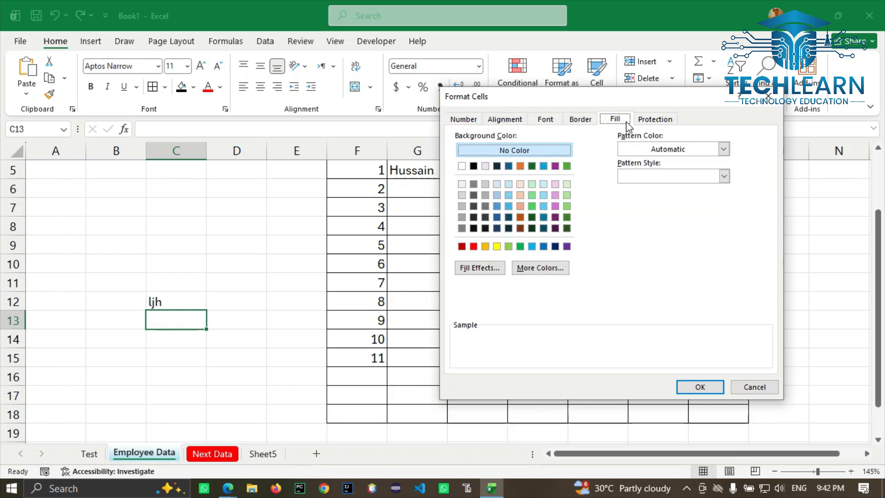
Step: Tick Locked on the Protection tab, close the dialog, and dismiss the Format menu unused
{"action": "left_click", "coordinate": [651, 120]}
{"action": "left_click", "coordinate": [454, 136]}
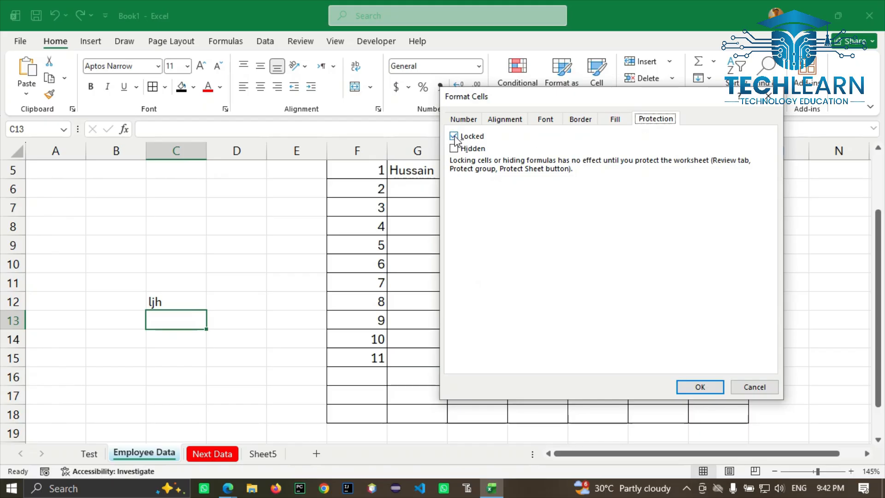
{"action": "left_click", "coordinate": [775, 96]}
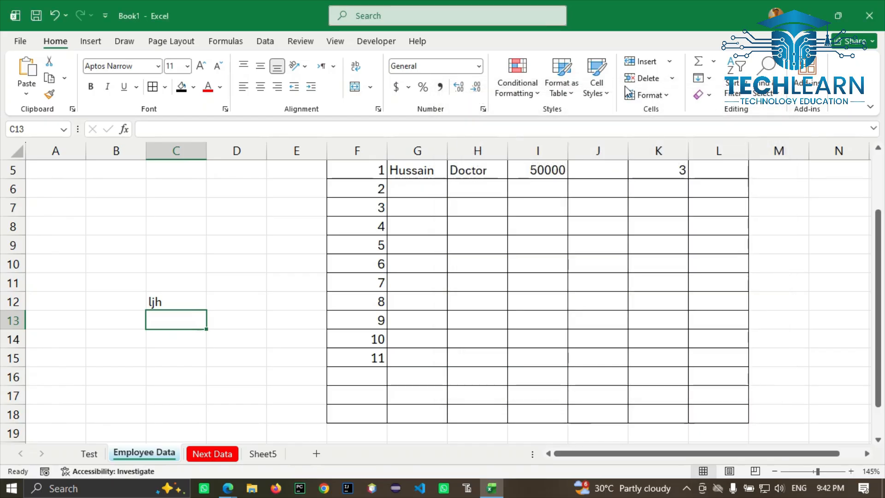
{"action": "left_click", "coordinate": [632, 97]}
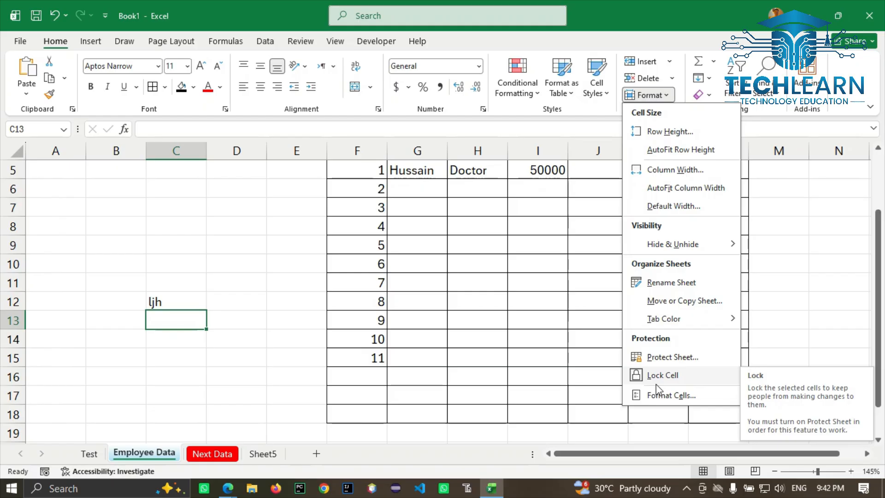
{"action": "left_click", "coordinate": [475, 290]}
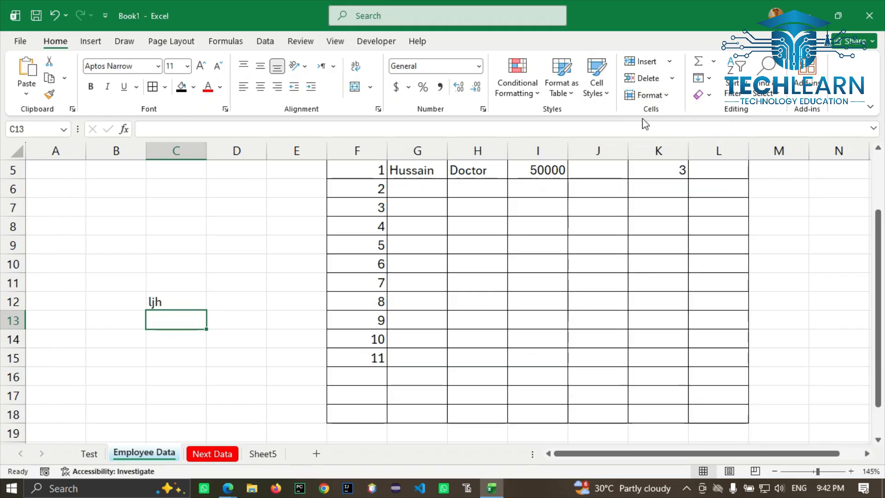